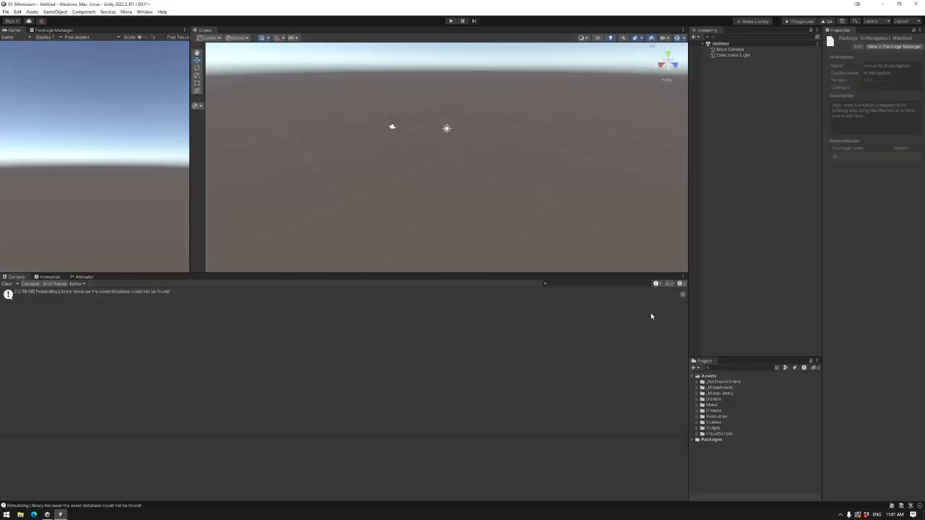
Open the Mona template scenes for Space, Portals and Artifacts.
{"action": "left_click", "coordinate": [125, 12]}
{"action": "left_click", "coordinate": [148, 35]}
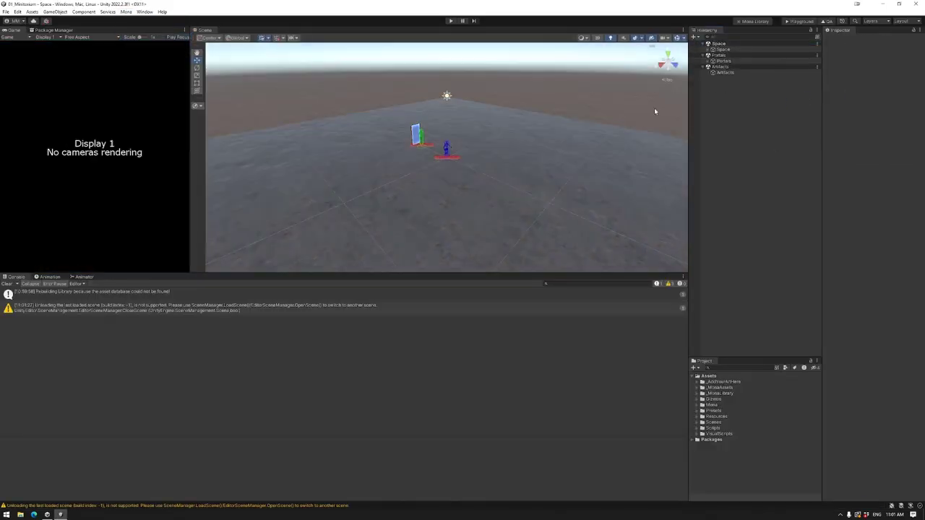
Switch to Blender and dismiss its splash screen to start from the default scene.
{"action": "left_click", "coordinate": [881, 4]}
{"action": "left_click", "coordinate": [6, 514]}
{"action": "left_click", "coordinate": [124, 394]}
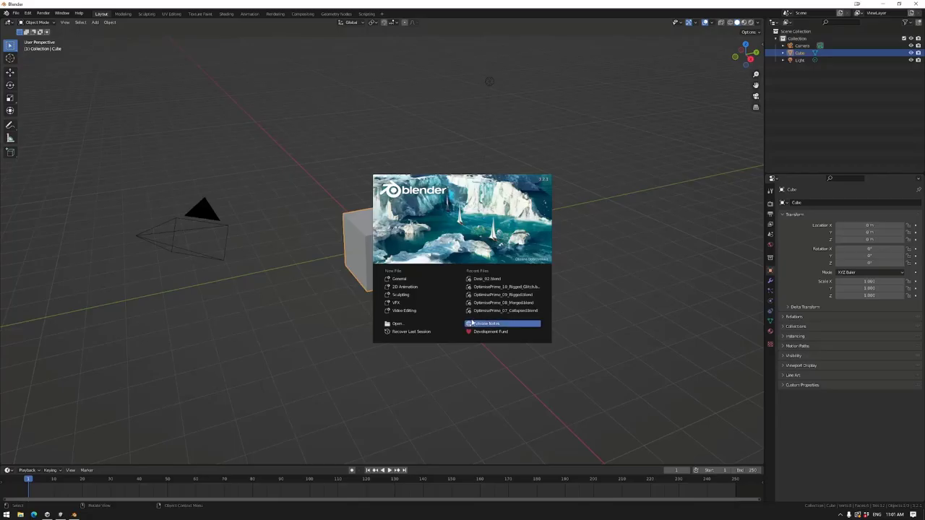
{"action": "left_click", "coordinate": [491, 84]}
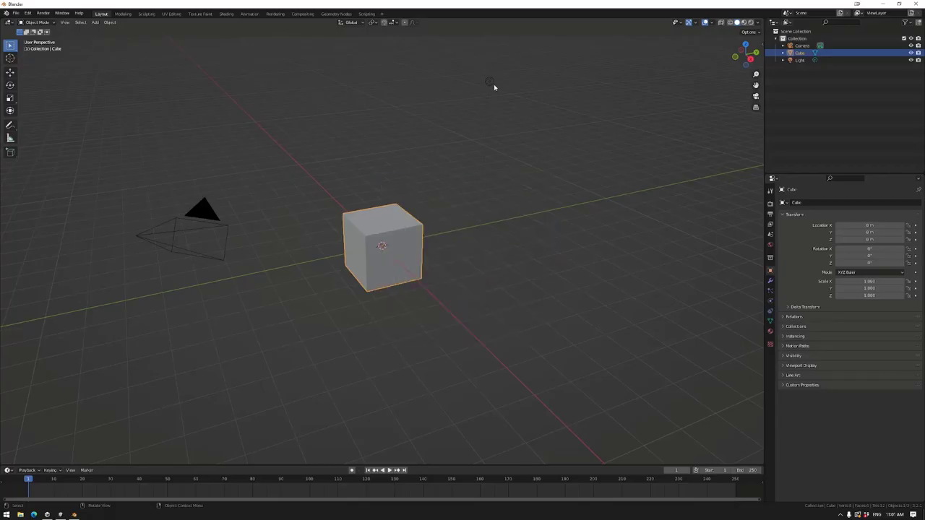
Delete the default camera and light, keeping only the cube.
{"action": "left_click", "coordinate": [200, 209]}
{"action": "key", "text": "Delete"}
Select all of the cube's faces in Edit Mode and flip their normals.
{"action": "scroll", "coordinate": [473, 260], "scroll_direction": "up", "scroll_amount": 3}
{"action": "middle_click_drag", "start_coordinate": [474, 260], "coordinate": [512, 271]}
{"action": "key", "text": "Tab"}
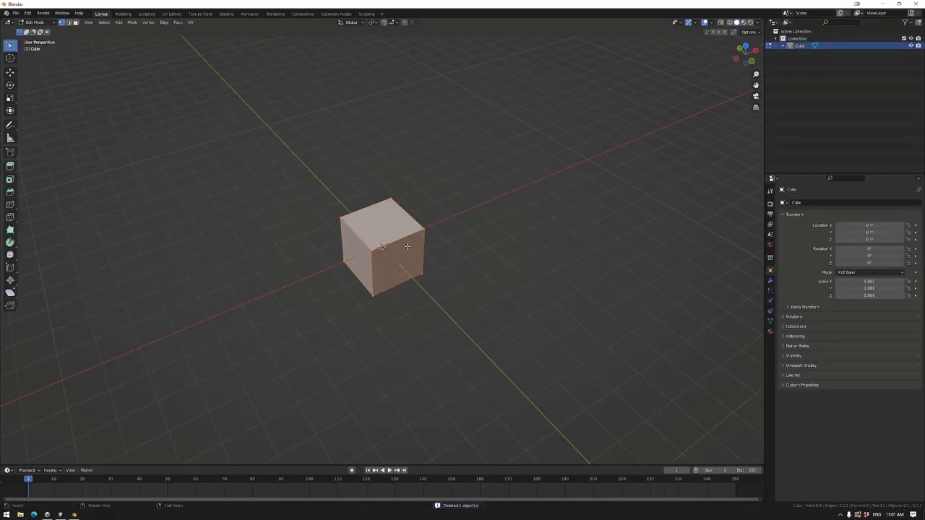
{"action": "left_click_drag", "start_coordinate": [309, 163], "coordinate": [501, 345]}
{"action": "left_click", "coordinate": [132, 21]}
{"action": "mouse_move", "coordinate": [145, 150]}
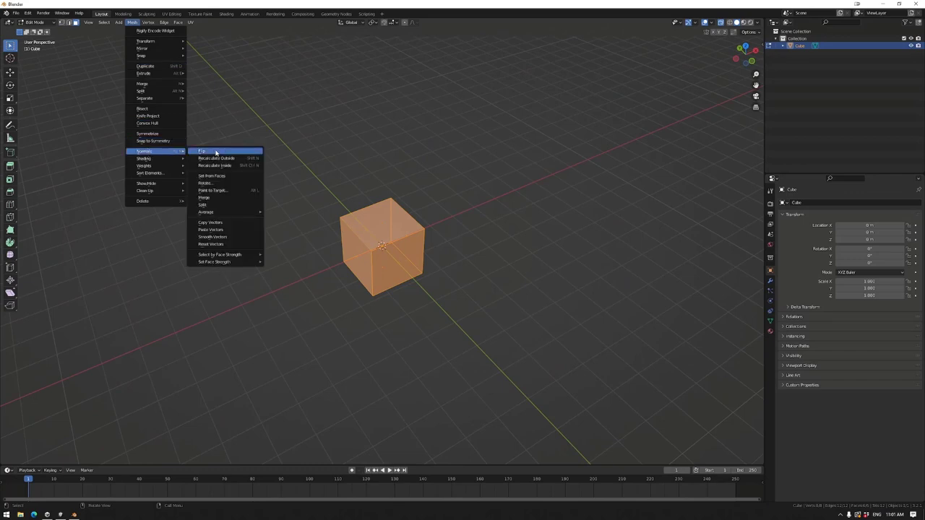
{"action": "left_click", "coordinate": [208, 152]}
Return to Object Mode and move the cube 1 m up along Z so it rests on the ground.
{"action": "middle_click_drag", "start_coordinate": [505, 217], "coordinate": [493, 229]}
{"action": "left_click", "coordinate": [744, 58]}
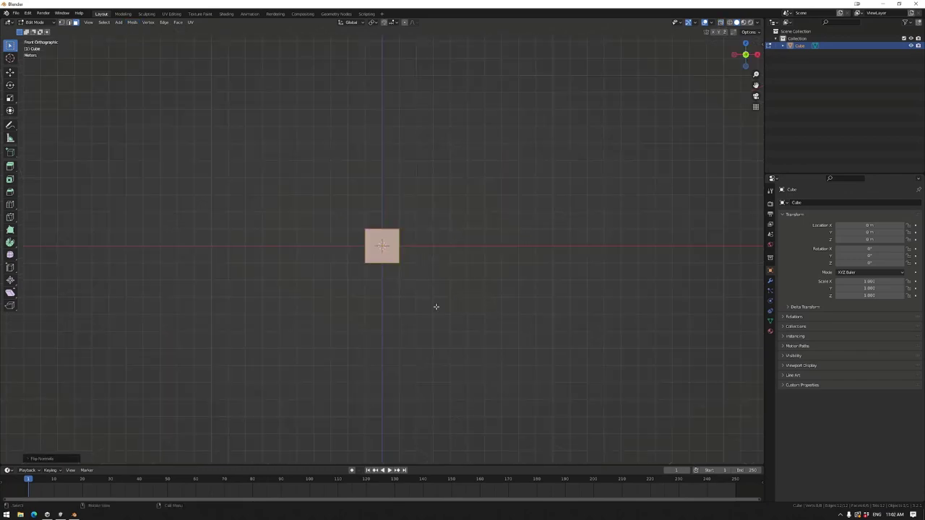
{"action": "key", "text": "Tab"}
{"action": "key", "text": "g"}
{"action": "key", "text": "z"}
{"action": "key", "text": "1"}
{"action": "key", "text": "Return"}
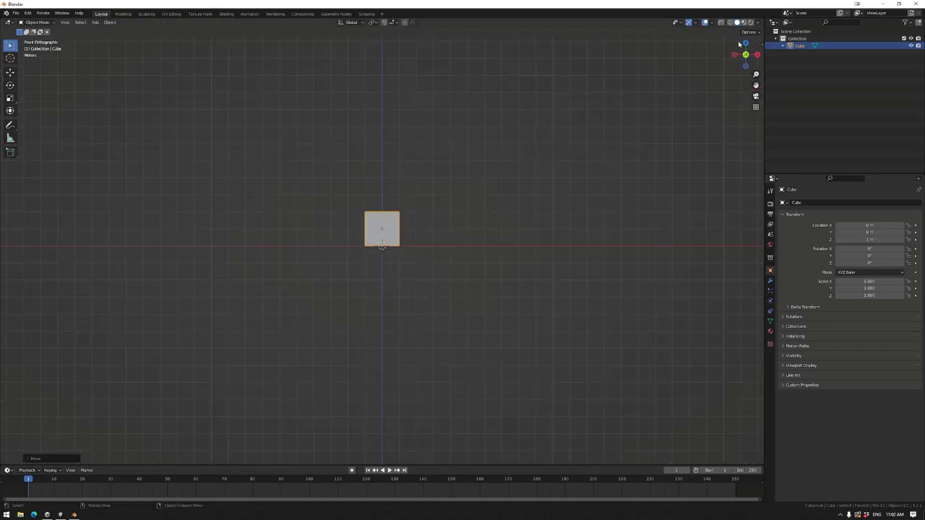
Lower the cube's top face along Z in Edit Mode to flatten it into a slab about 0.3 m high.
{"action": "middle_click_drag", "start_coordinate": [409, 258], "coordinate": [588, 185]}
{"action": "scroll", "coordinate": [588, 186], "scroll_direction": "up", "scroll_amount": 3}
{"action": "key", "text": "ctrl+KP_3"}
{"action": "key", "text": "Tab"}
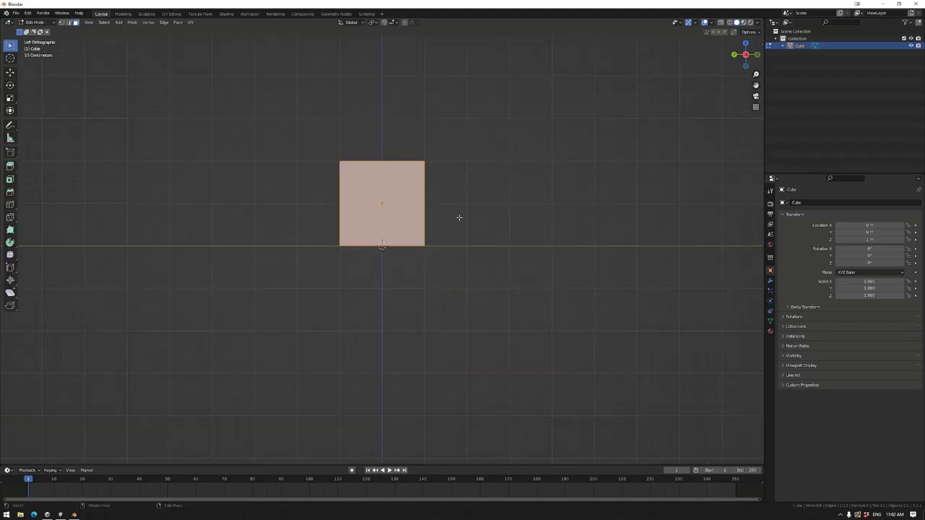
{"action": "left_click", "coordinate": [361, 161]}
{"action": "key", "text": "g"}
{"action": "key", "text": "z"}
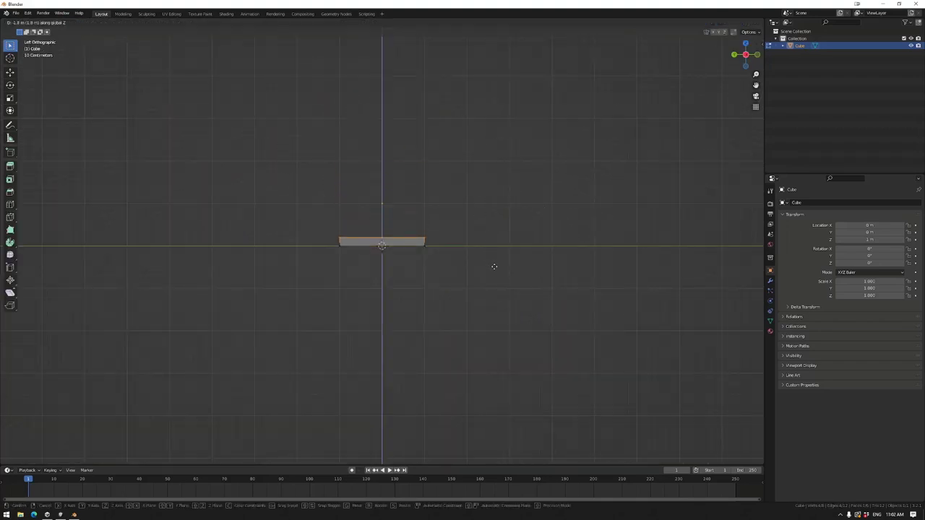
{"action": "left_click", "coordinate": [495, 263]}
Stretch the whole slab along Y to roughly four times its length and widen it moderately along X.
{"action": "key", "text": "a"}
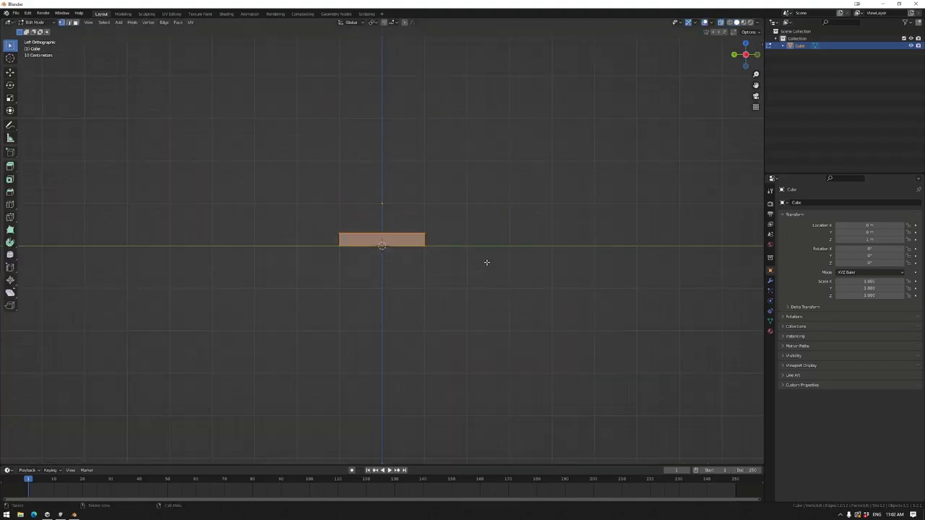
{"action": "key", "text": "g"}
{"action": "key", "text": "y"}
{"action": "key", "text": "s"}
{"action": "key", "text": "y"}
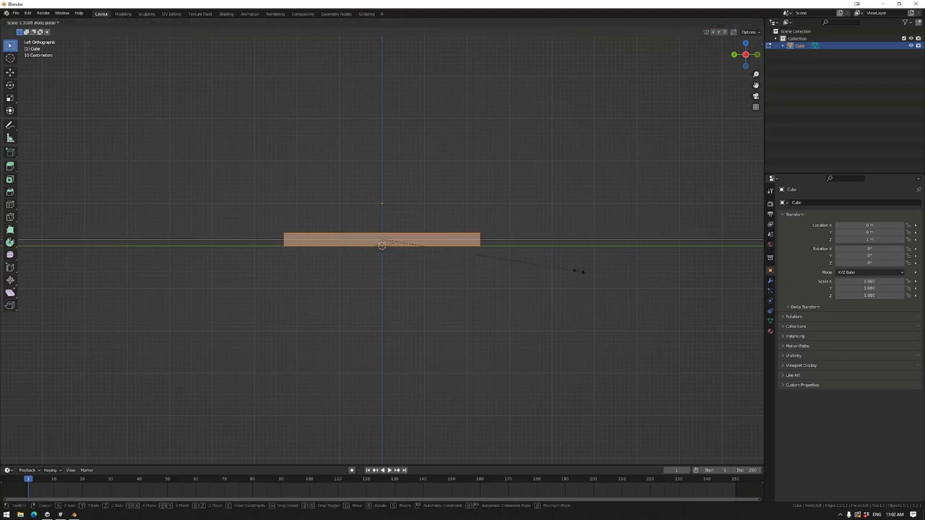
{"action": "left_click", "coordinate": [732, 264]}
{"action": "middle_click_drag", "start_coordinate": [732, 264], "coordinate": [514, 284]}
{"action": "key", "text": "s"}
{"action": "key", "text": "x"}
{"action": "left_click", "coordinate": [522, 272]}
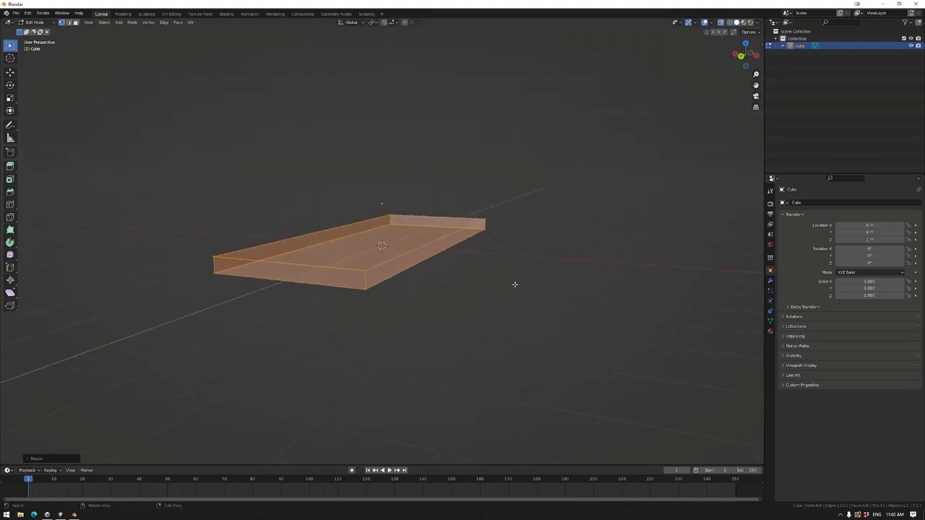
Delete the slab's bottom face.
{"action": "key", "text": "Tab"}
{"action": "key", "text": "Tab"}
{"action": "right_click", "coordinate": [462, 255]}
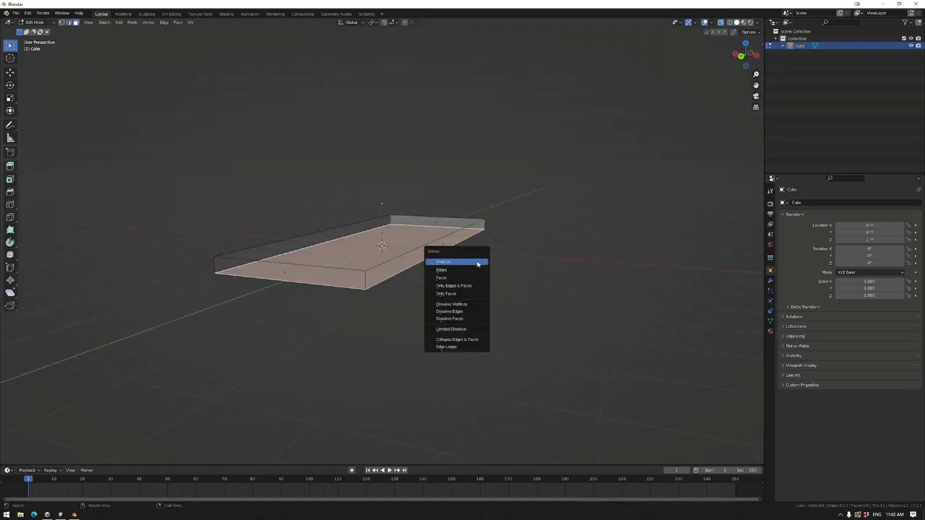
{"action": "left_click", "coordinate": [463, 254]}
Flip the normals of all the slab's remaining faces.
{"action": "key", "text": "a"}
{"action": "left_click", "coordinate": [133, 22]}
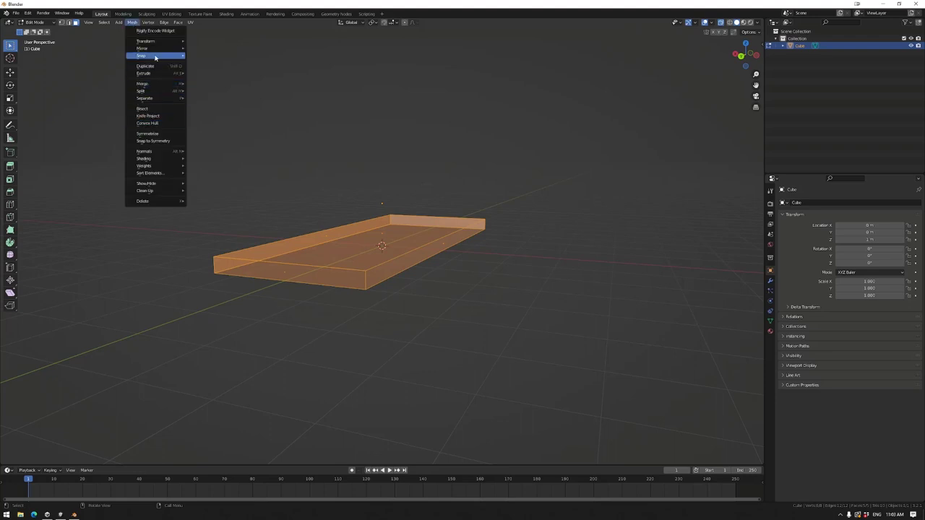
{"action": "mouse_move", "coordinate": [156, 150]}
{"action": "left_click", "coordinate": [202, 151]}
{"action": "left_click", "coordinate": [473, 276]}
Return to Object Mode and add a mesh plane at the slab's centre.
{"action": "middle_click_drag", "start_coordinate": [473, 276], "coordinate": [312, 64]}
{"action": "left_click", "coordinate": [461, 280]}
{"action": "key", "text": "Tab"}
{"action": "left_click", "coordinate": [110, 22]}
{"action": "mouse_move", "coordinate": [94, 23]}
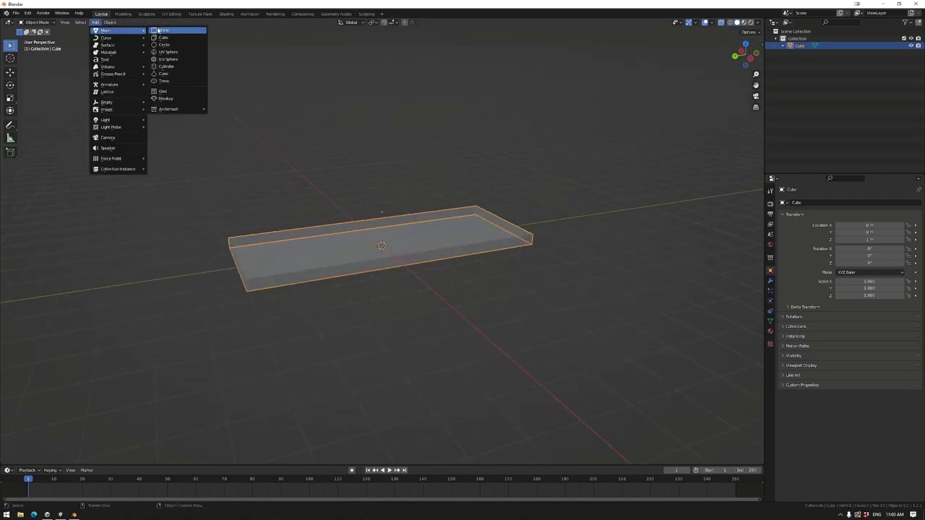
{"action": "left_click", "coordinate": [173, 37]}
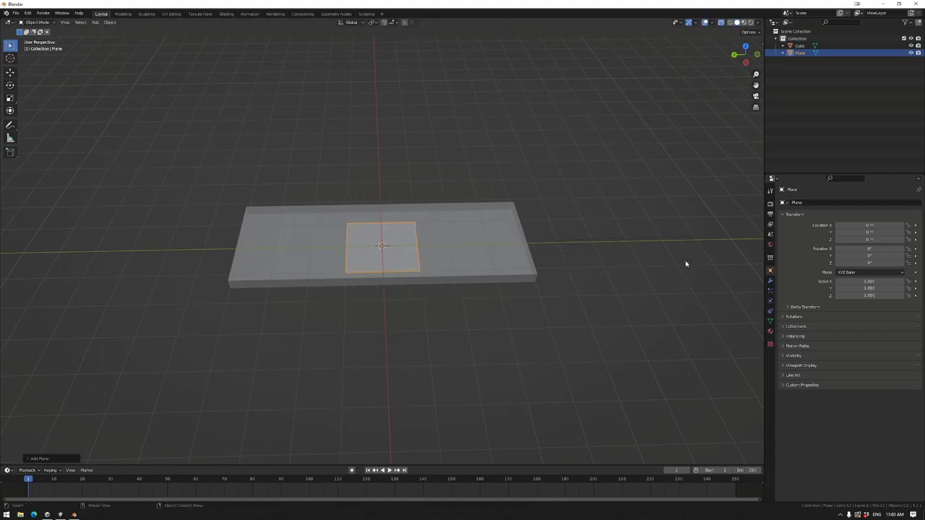
Move the plane's positive-X edge outward along X until it lines up with the slab's long side.
{"action": "middle_click_drag", "start_coordinate": [687, 260], "coordinate": [458, 295]}
{"action": "key", "text": "Tab"}
{"action": "key", "text": "g"}
{"action": "key", "text": "x"}
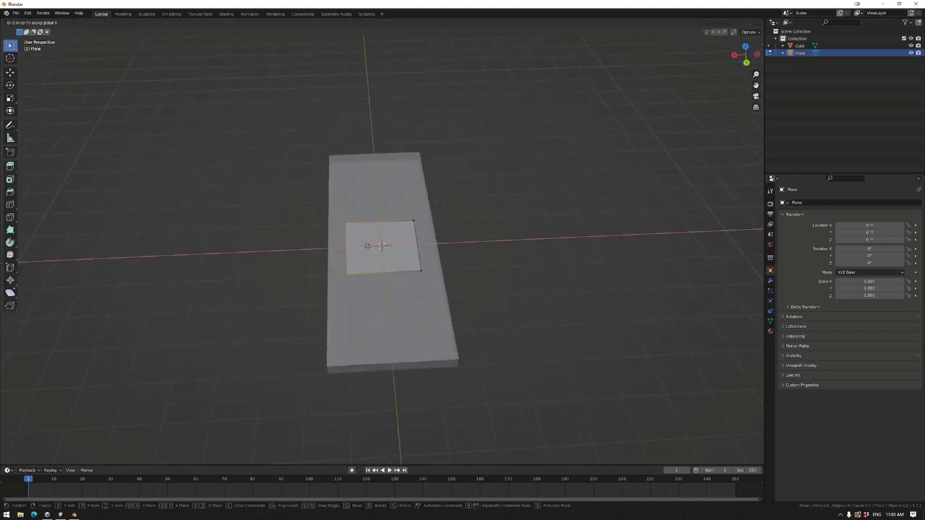
{"action": "left_click", "coordinate": [354, 248]}
Show the numeric transform values and extend the plane's opposite edge along X to -6 m.
{"action": "left_click", "coordinate": [762, 43]}
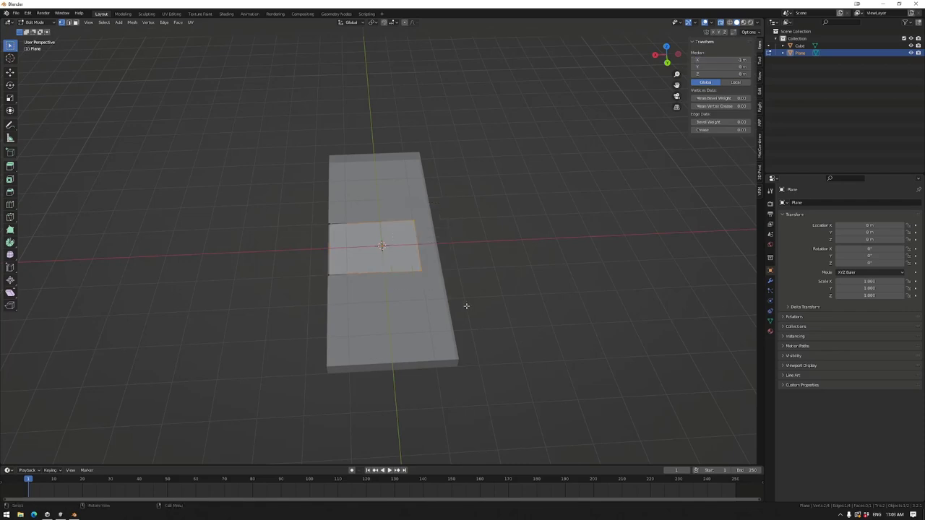
{"action": "key", "text": "ctrl+z"}
{"action": "key", "text": "g"}
{"action": "key", "text": "x"}
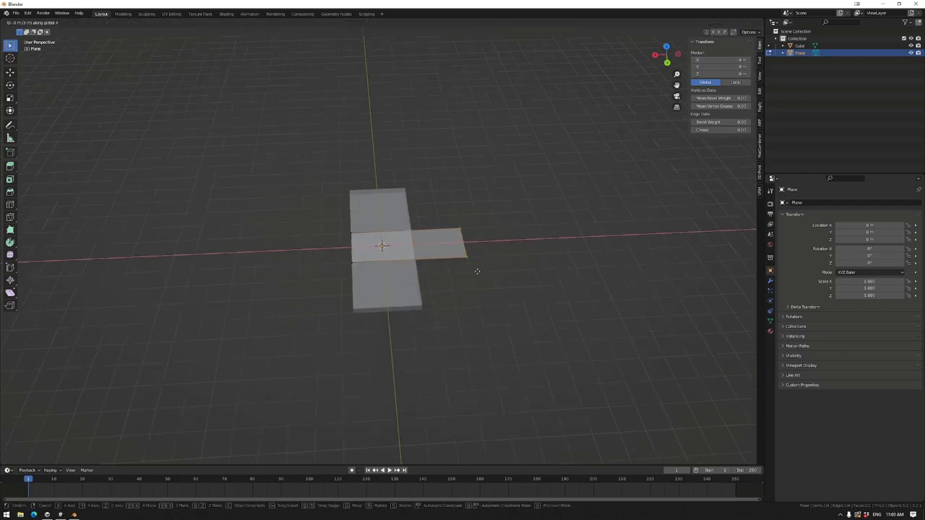
{"action": "left_click", "coordinate": [515, 263]}
Scale the whole plane along Y to about six times its width so it extends past both slab ends.
{"action": "middle_click_drag", "start_coordinate": [515, 263], "coordinate": [331, 122]}
{"action": "left_click", "coordinate": [386, 160], "text": "shift"}
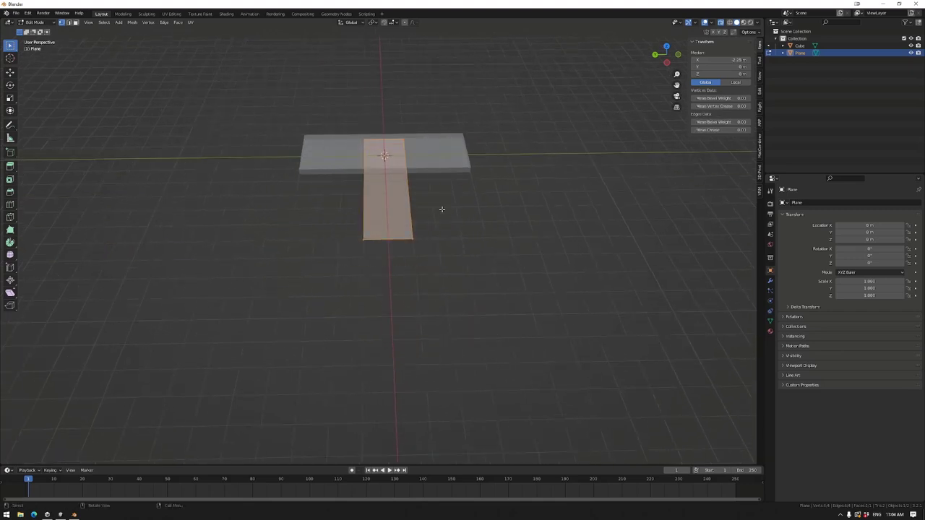
{"action": "key", "text": "s"}
{"action": "key", "text": "y"}
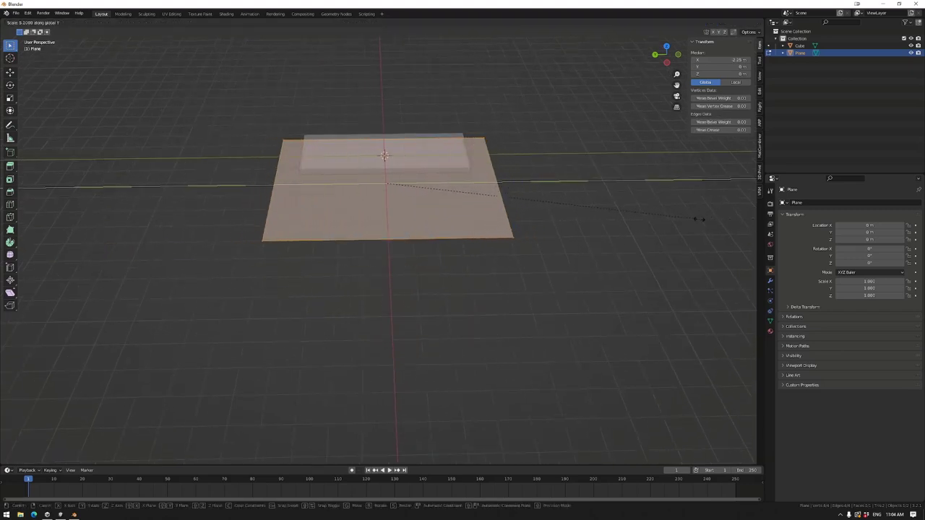
{"action": "left_click", "coordinate": [517, 210]}
Move the plane's far edge along X to about -30 m.
{"action": "key", "text": "KP_7"}
{"action": "scroll", "coordinate": [426, 242], "scroll_direction": "down", "scroll_amount": 3}
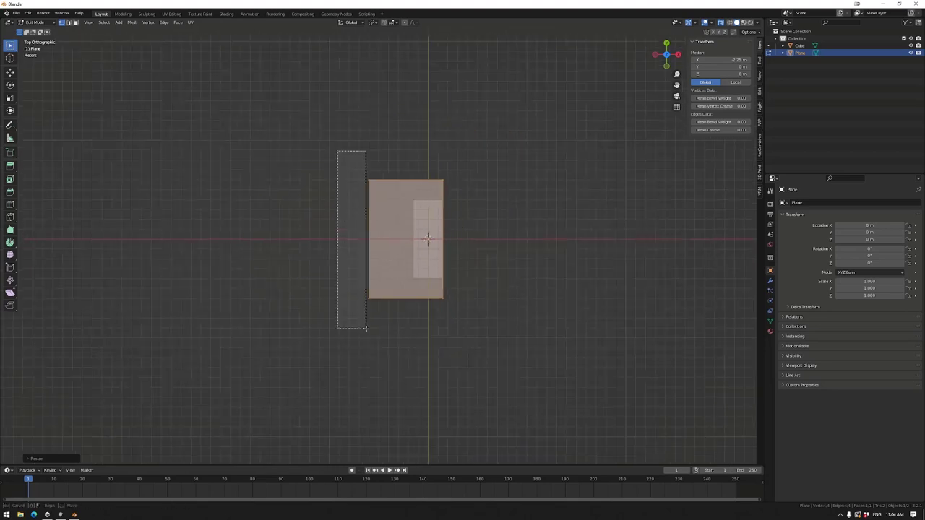
{"action": "key", "text": "g"}
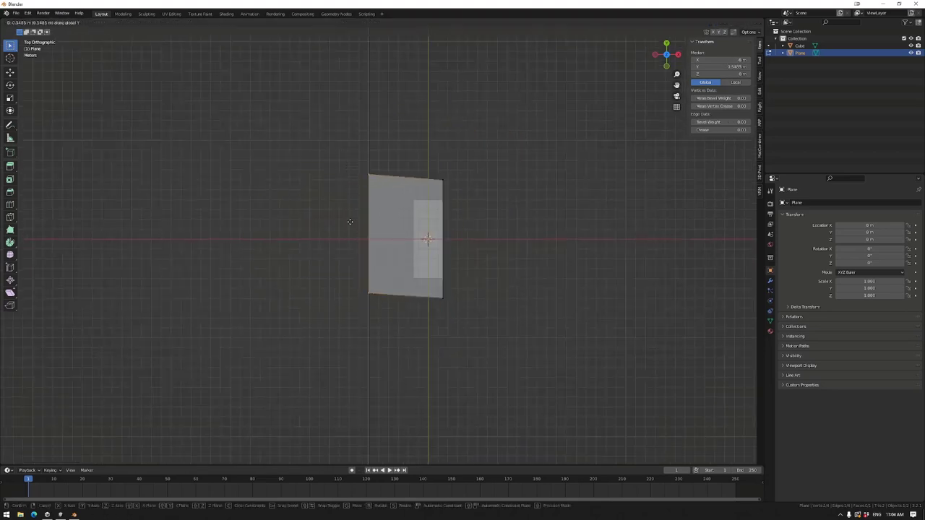
{"action": "key", "text": "x"}
{"action": "left_click", "coordinate": [53, 227]}
{"action": "middle_click_drag", "start_coordinate": [285, 241], "coordinate": [360, 249]}
{"action": "key", "text": "g"}
{"action": "left_click", "coordinate": [423, 244]}
Add four evenly spaced lengthwise loop cuts to the plane, dividing it into five strips.
{"action": "scroll", "coordinate": [386, 282], "scroll_direction": "up", "scroll_amount": 5}
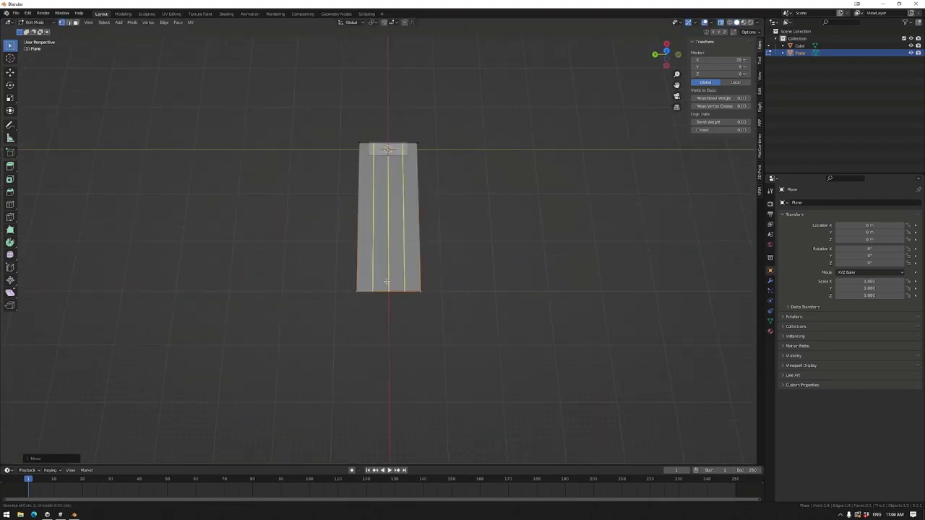
{"action": "left_click", "coordinate": [386, 282]}
{"action": "right_click", "coordinate": [458, 285]}
Scale the plane's far edge along Y to a little over three times its width, forming a fan shape.
{"action": "key", "text": "s"}
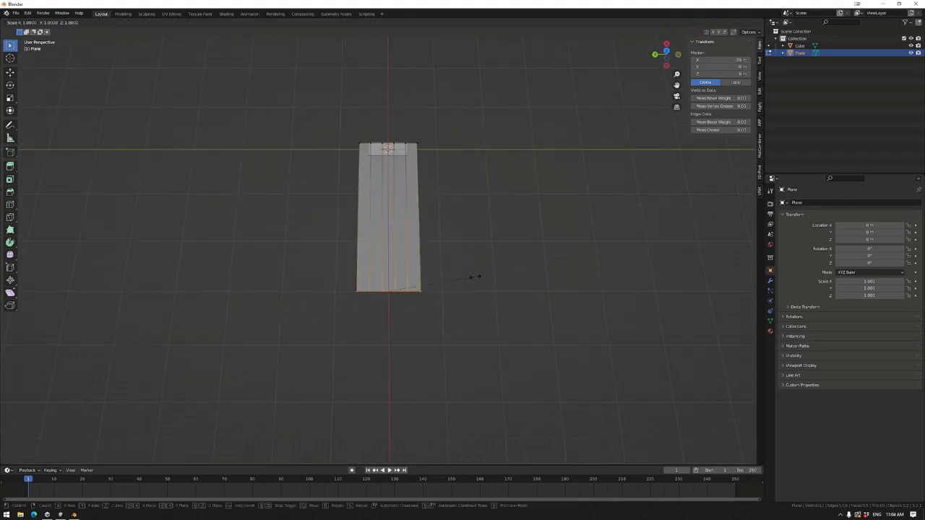
{"action": "key", "text": "y"}
{"action": "left_click", "coordinate": [673, 265]}
{"action": "middle_click_drag", "start_coordinate": [673, 265], "coordinate": [506, 196]}
Pull the far edge's two corner vertices about 9.7 m inward along X with Sphere proportional editing to round the fan's end.
{"action": "left_click", "coordinate": [289, 337]}
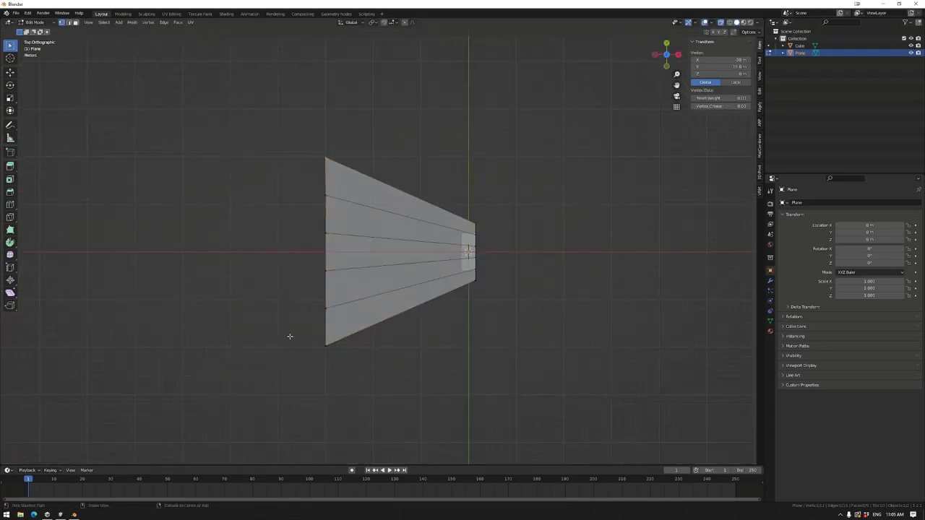
{"action": "left_click", "coordinate": [311, 344], "text": "alt"}
{"action": "left_click", "coordinate": [404, 22]}
{"action": "left_click", "coordinate": [412, 22]}
{"action": "key", "text": "g"}
{"action": "key", "text": "x"}
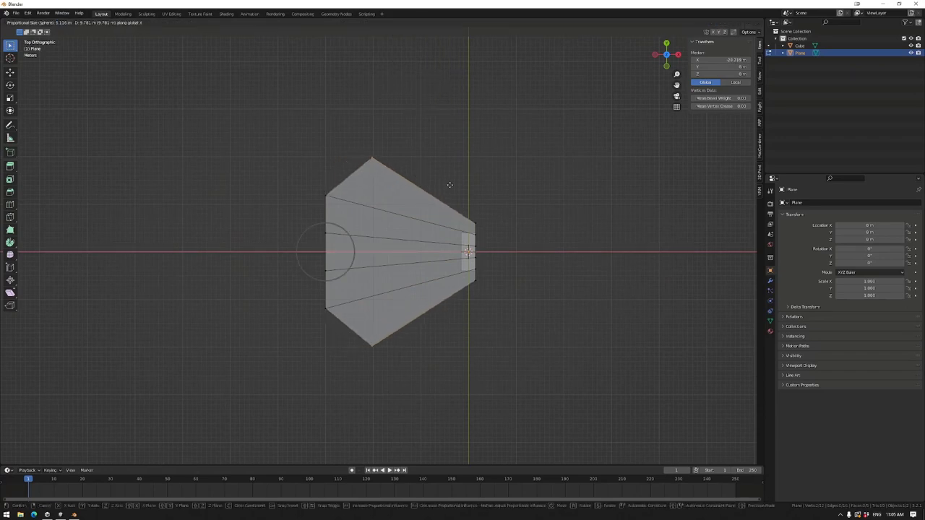
{"action": "left_click", "coordinate": [468, 297]}
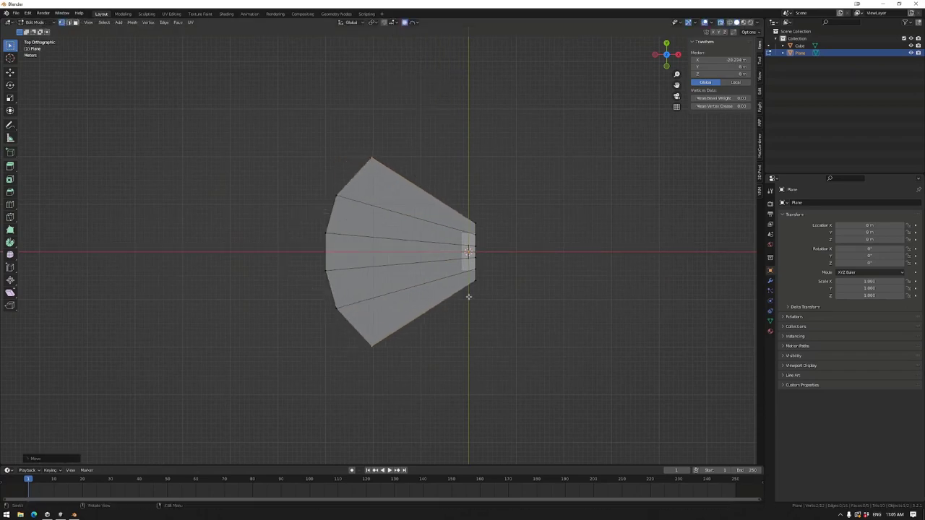
Add 11 evenly spaced loop cuts across the fan's strips.
{"action": "middle_click_drag", "start_coordinate": [468, 296], "coordinate": [466, 255]}
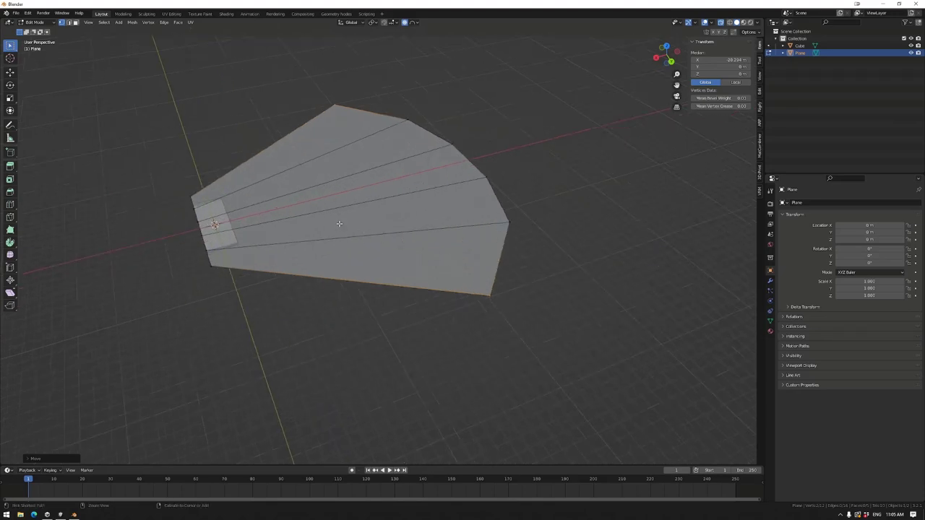
{"action": "key", "text": "ctrl+r"}
{"action": "scroll", "coordinate": [331, 259], "scroll_direction": "up", "scroll_amount": 8}
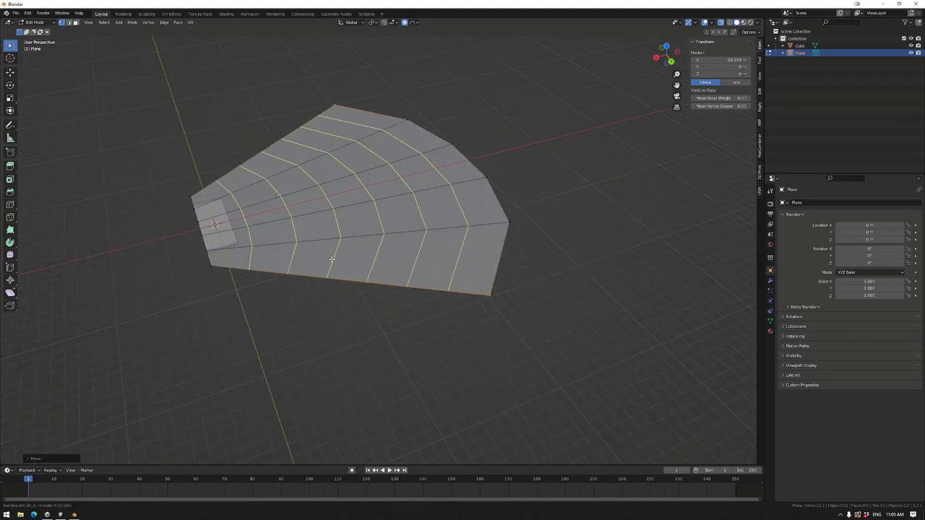
{"action": "scroll", "coordinate": [332, 259], "scroll_direction": "up", "scroll_amount": 7}
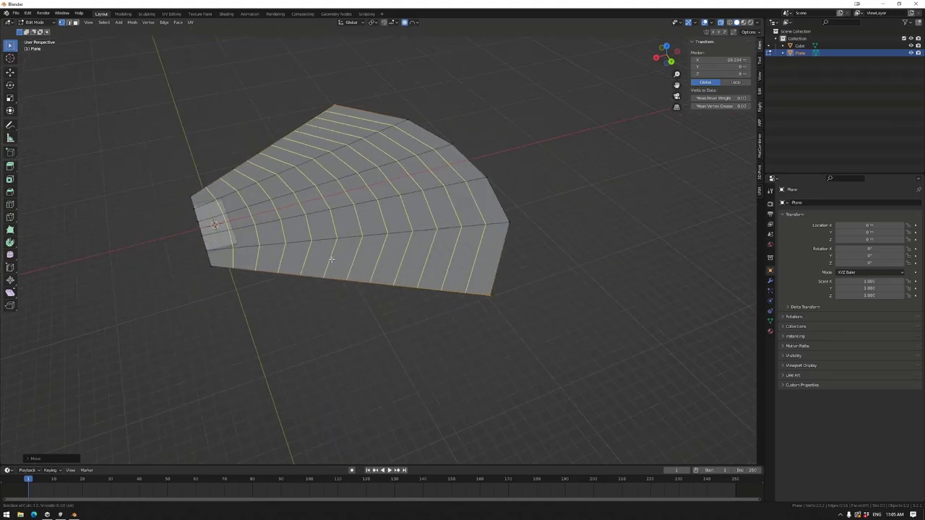
{"action": "left_click", "coordinate": [332, 258]}
{"action": "right_click", "coordinate": [332, 259]}
Select the nine crosswise edge loops farthest from the slab and bevel them into narrow bands.
{"action": "middle_click_drag", "start_coordinate": [331, 259], "coordinate": [278, 203]}
{"action": "left_click", "coordinate": [279, 203], "text": "alt"}
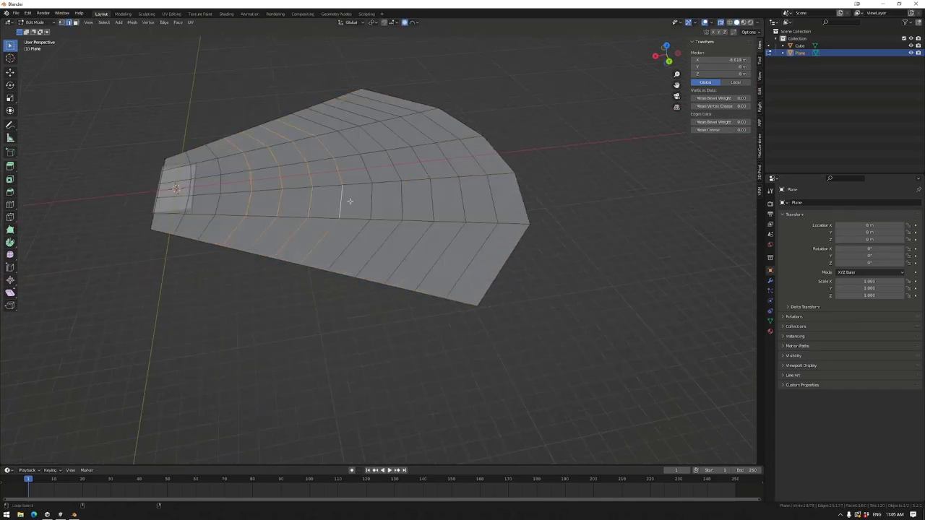
{"action": "key", "text": "ctrl+shift+KP_Add"}
{"action": "key", "text": "ctrl+shift+KP_Add"}
{"action": "key", "text": "ctrl+shift+KP_Add"}
{"action": "left_click", "coordinate": [10, 191]}
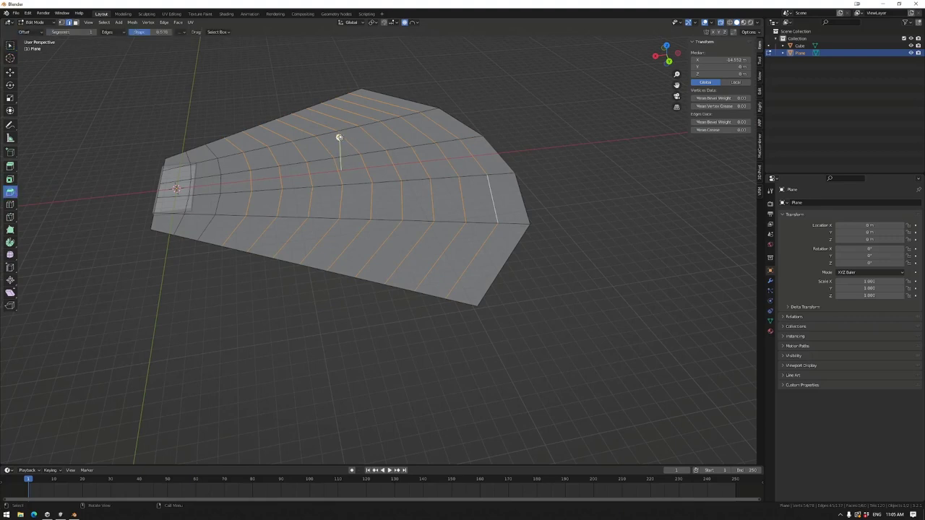
{"action": "left_click_drag", "start_coordinate": [339, 137], "coordinate": [338, 138]}
Select the fan's outer face rows, and undo that selection together with the narrow bevel on the crosswise edge loops.
{"action": "left_click_drag", "start_coordinate": [289, 62], "coordinate": [576, 340]}
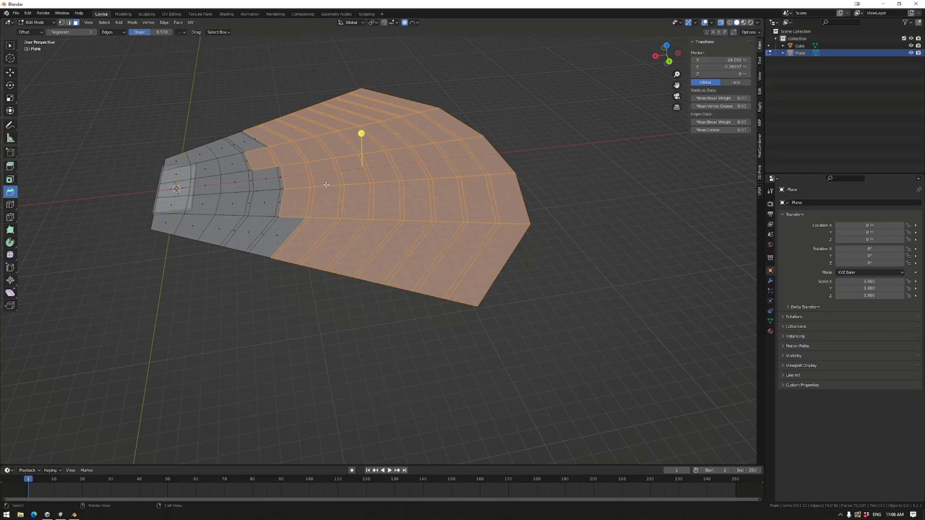
{"action": "left_click_drag", "start_coordinate": [266, 147], "coordinate": [266, 146], "text": "shift"}
{"action": "key", "text": "ctrl+KP_Add"}
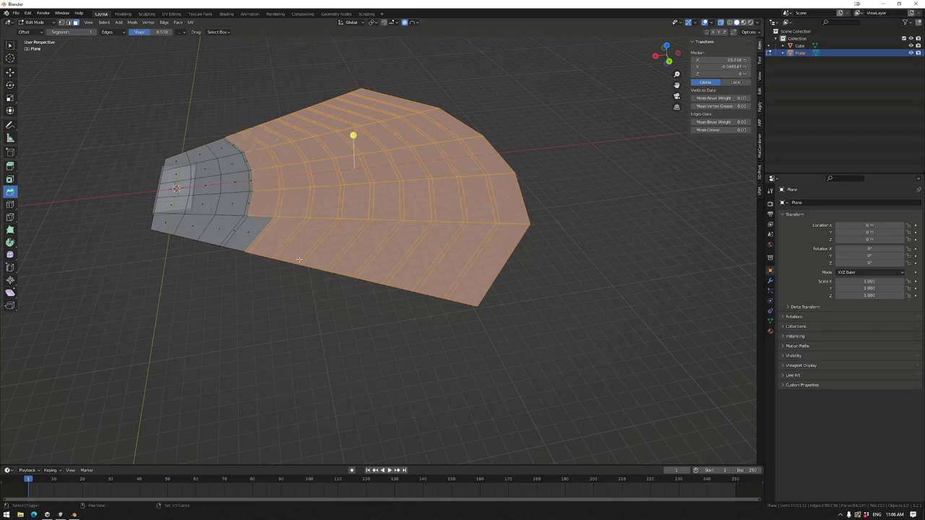
{"action": "key", "text": "ctrl+KP_Add"}
{"action": "middle_click_drag", "start_coordinate": [405, 144], "coordinate": [460, 120]}
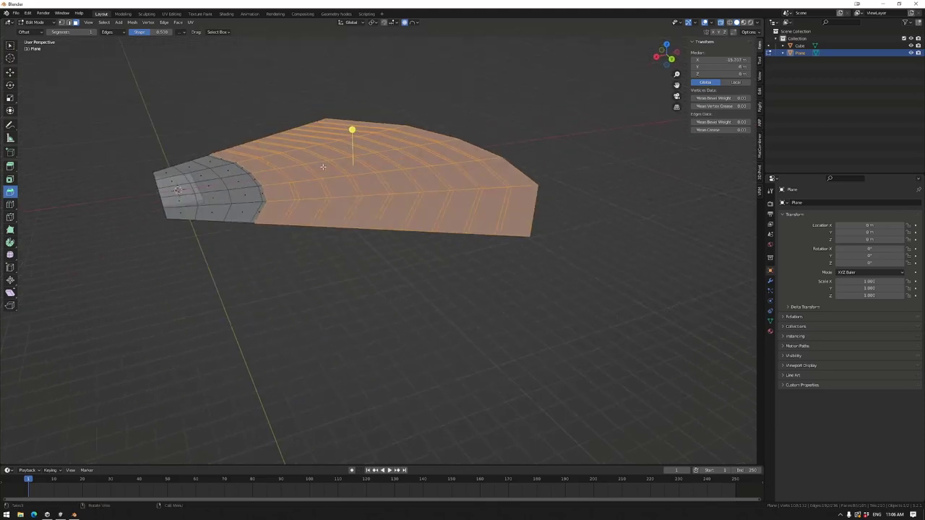
{"action": "key", "text": "alt+a"}
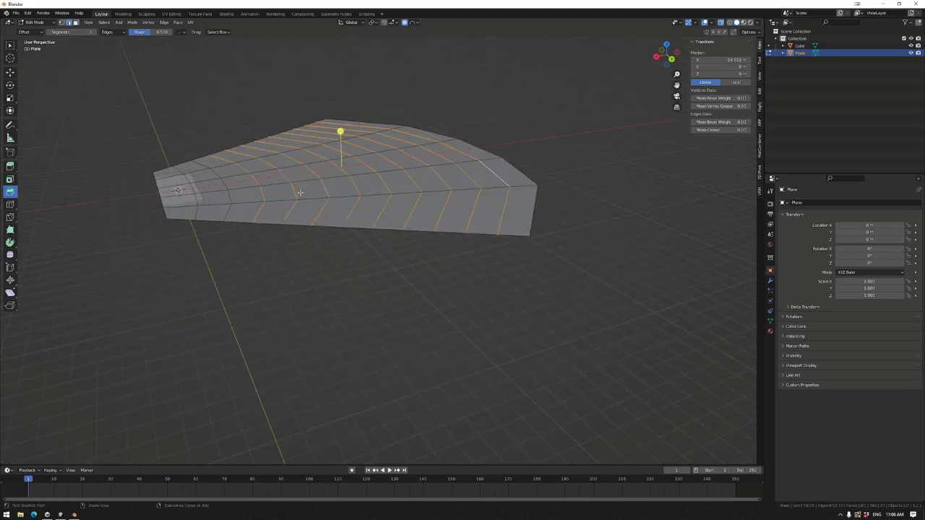
Select the nine crosswise face rows farthest from the slab and extrude them up 0.25 m.
{"action": "middle_click_drag", "start_coordinate": [299, 193], "coordinate": [306, 202]}
{"action": "left_click", "coordinate": [334, 237]}
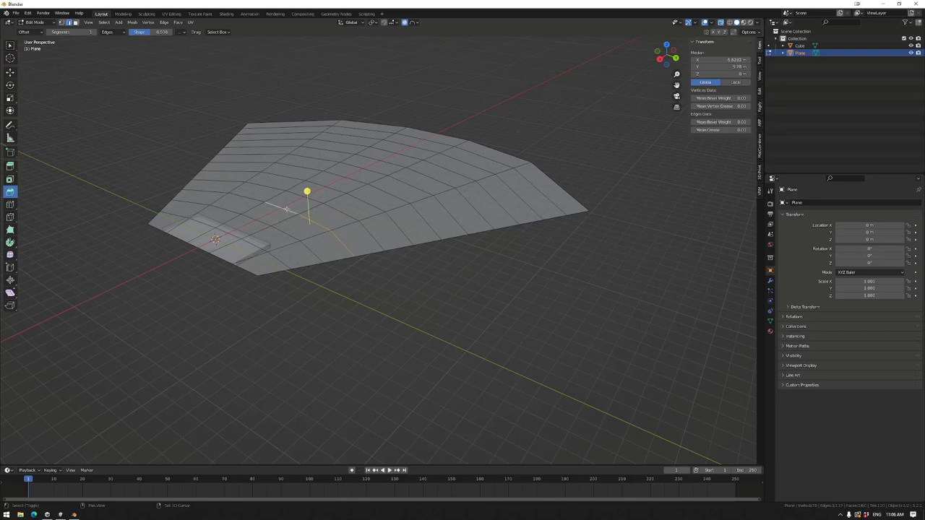
{"action": "key", "text": "3"}
{"action": "left_click", "coordinate": [354, 238]}
{"action": "left_click_drag", "start_coordinate": [593, 303], "coordinate": [238, 109], "text": "shift"}
{"action": "middle_click_drag", "start_coordinate": [274, 180], "coordinate": [328, 254]}
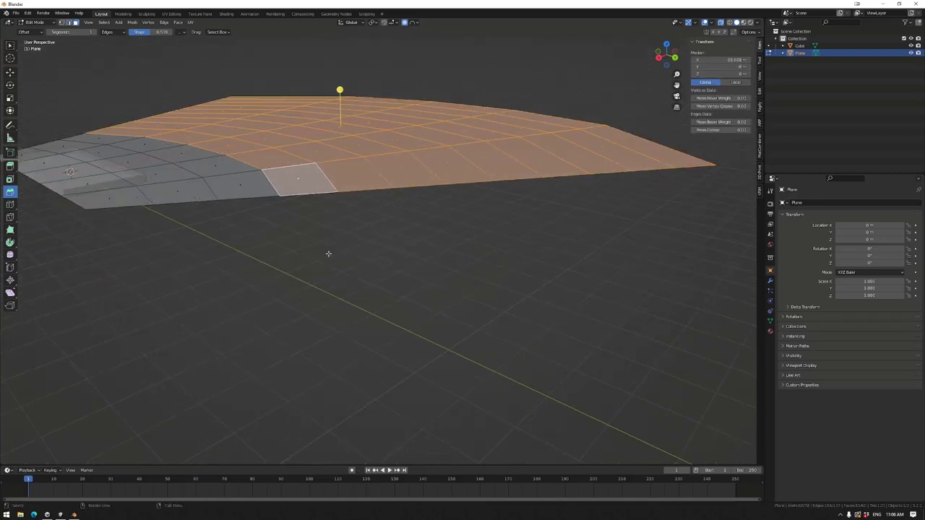
{"action": "key", "text": "e"}
{"action": "left_click", "coordinate": [330, 248]}
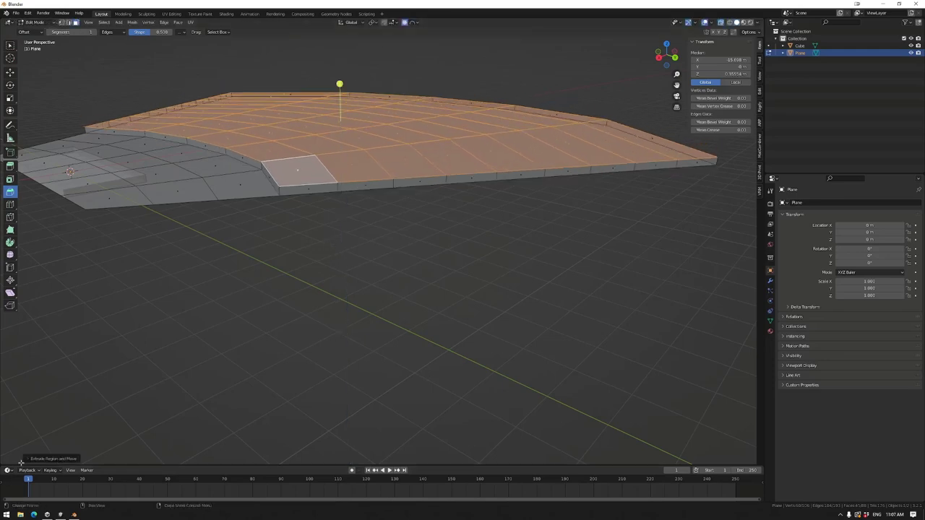
{"action": "left_click", "coordinate": [22, 459]}
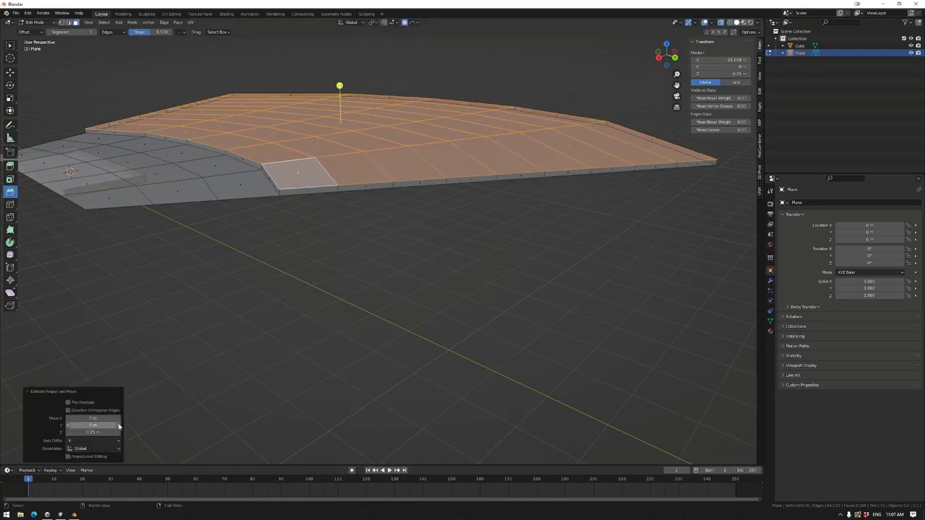
{"action": "key", "text": "Return"}
Raise the second and third tiers 0.25 m each, dropping the innermost selected face row before each upward extrusion.
{"action": "middle_click_drag", "start_coordinate": [376, 289], "coordinate": [397, 242]}
{"action": "left_click_drag", "start_coordinate": [157, 128], "coordinate": [220, 307], "text": "ctrl"}
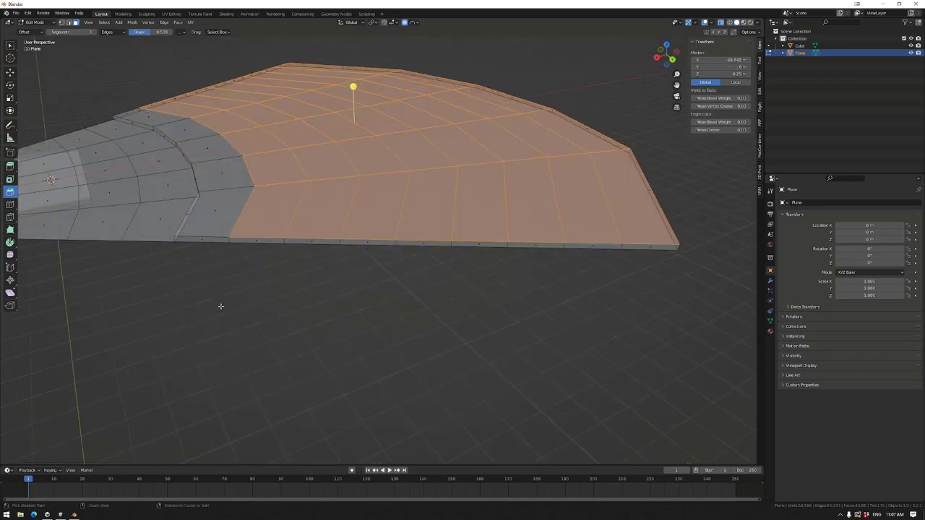
{"action": "type", "text": "e0.25"}
{"action": "key", "text": "Return"}
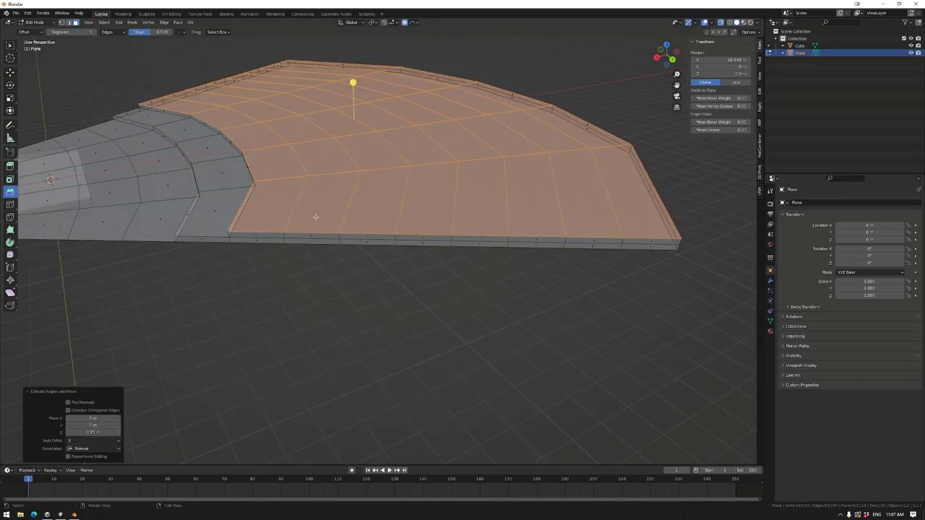
{"action": "left_click_drag", "start_coordinate": [313, 217], "coordinate": [244, 133], "text": "ctrl"}
{"action": "key", "text": "e"}
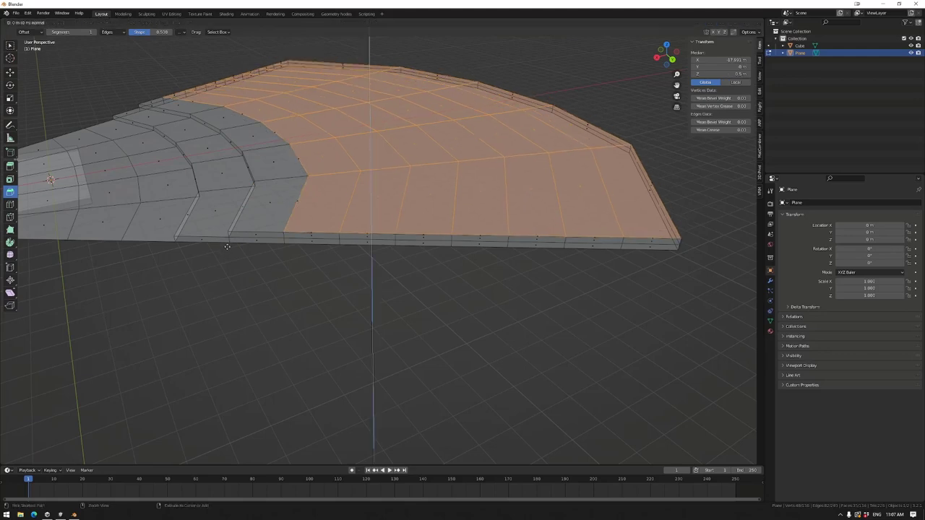
{"action": "left_click", "coordinate": [223, 238]}
Form the fourth and fifth tiers with 0.25 m extrusions, each time deselecting the face row nearest the slab.
{"action": "left_click_drag", "start_coordinate": [365, 242], "coordinate": [173, 87], "text": "ctrl"}
{"action": "key", "text": "e"}
{"action": "left_click", "coordinate": [299, 271]}
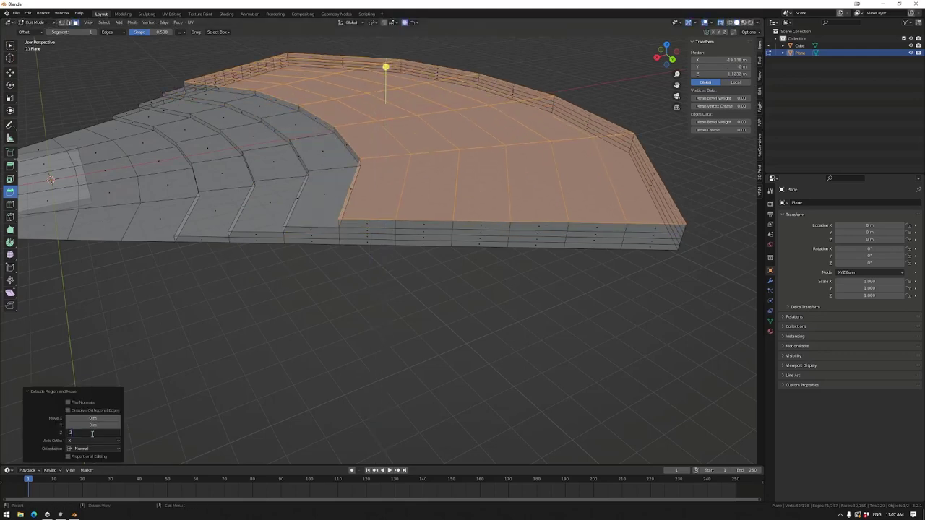
{"action": "key", "text": "Return"}
{"action": "left_click_drag", "start_coordinate": [376, 217], "coordinate": [188, 83], "text": "ctrl"}
{"action": "key", "text": "e"}
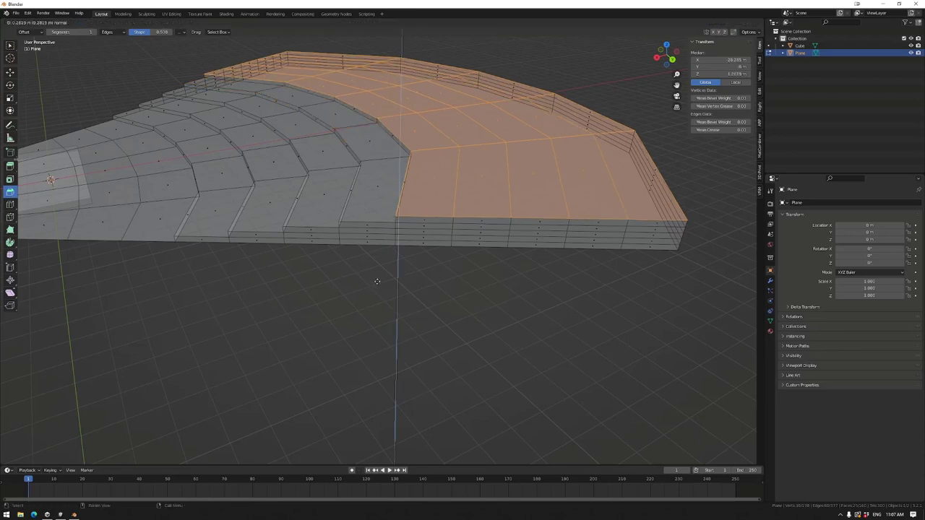
{"action": "left_click", "coordinate": [377, 281]}
Deselect one more inner face row per tier and extrude the sixth and seventh tiers up 0.45 m each.
{"action": "left_click_drag", "start_coordinate": [433, 209], "coordinate": [217, 72], "text": "ctrl"}
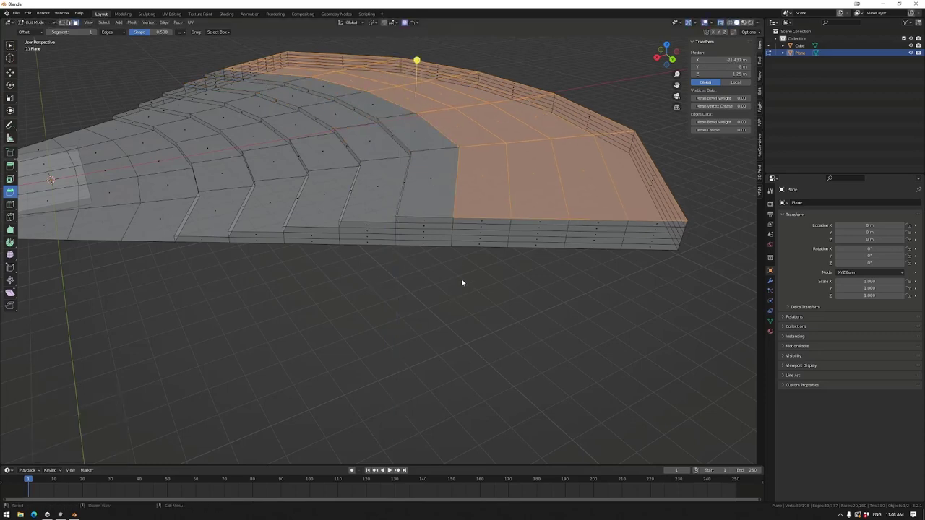
{"action": "key", "text": "e"}
{"action": "left_click", "coordinate": [350, 328]}
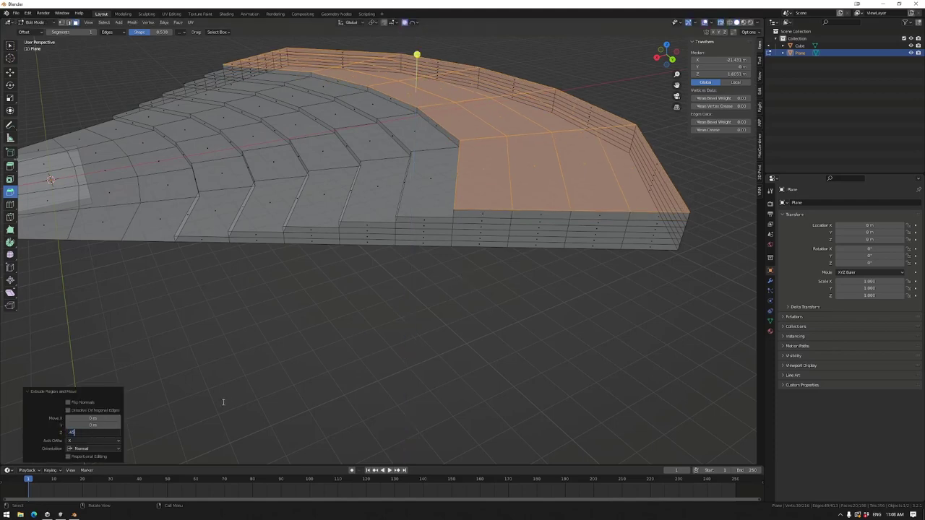
{"action": "key", "text": "Return"}
{"action": "left_click_drag", "start_coordinate": [509, 209], "coordinate": [272, 62], "text": "ctrl"}
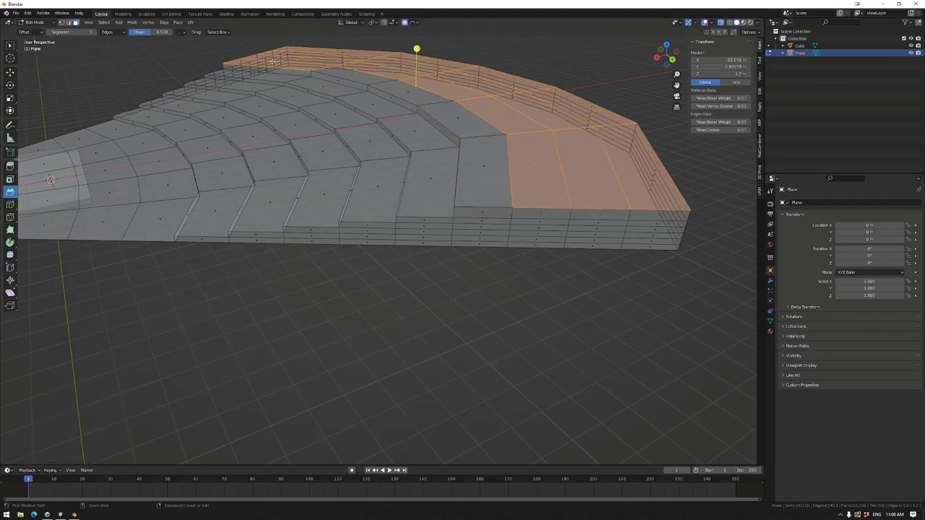
{"action": "key", "text": "e"}
{"action": "left_click", "coordinate": [181, 376]}
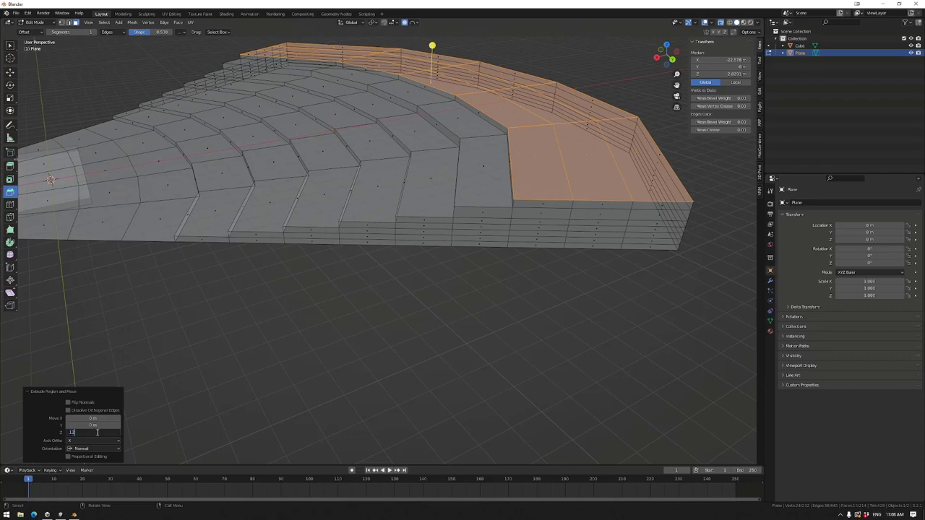
{"action": "type", "text": "0.35"}
{"action": "key", "text": "Return"}
Extrude the eighth and ninth tiers up 0.45 m each, ending with only the outermost face row raised.
{"action": "middle_click_drag", "start_coordinate": [289, 252], "coordinate": [309, 157]}
{"action": "key", "text": "e"}
{"action": "left_click", "coordinate": [289, 303]}
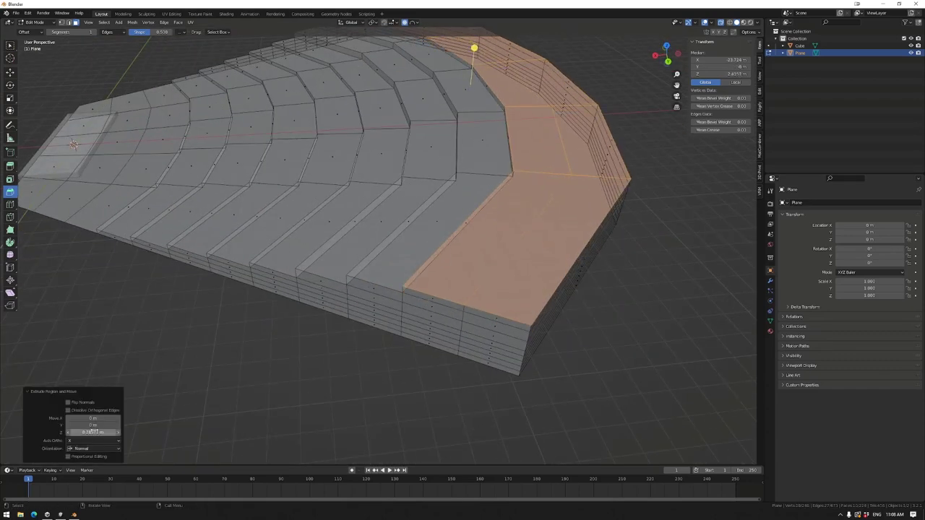
{"action": "key", "text": "Return"}
{"action": "middle_click_drag", "start_coordinate": [404, 217], "coordinate": [485, 187]}
{"action": "key", "text": "e"}
{"action": "left_click", "coordinate": [134, 384]}
{"action": "key", "text": "Return"}
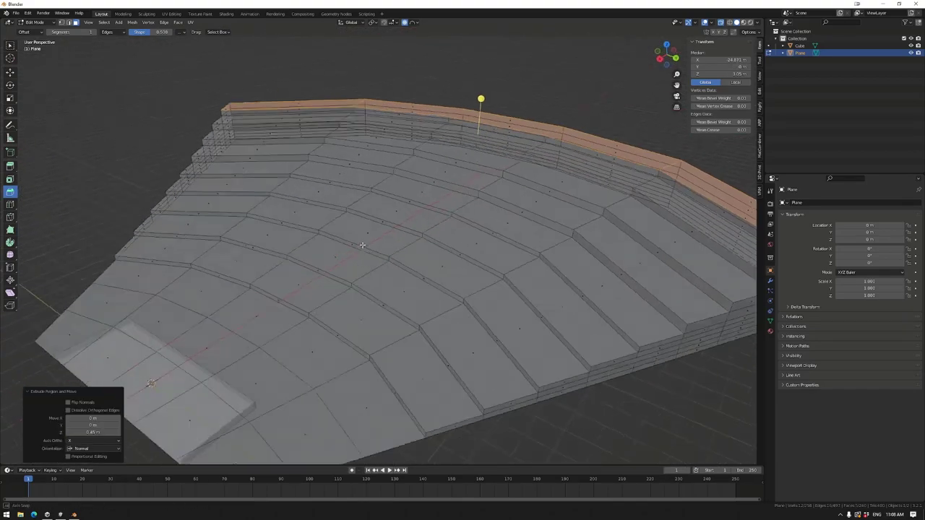
Select all vertical faces along the two straight sides of the tiered floor and delete them.
{"action": "scroll", "coordinate": [361, 243], "scroll_direction": "down", "scroll_amount": 3}
{"action": "middle_click_drag", "start_coordinate": [361, 244], "coordinate": [404, 303]}
{"action": "left_click", "coordinate": [497, 285]}
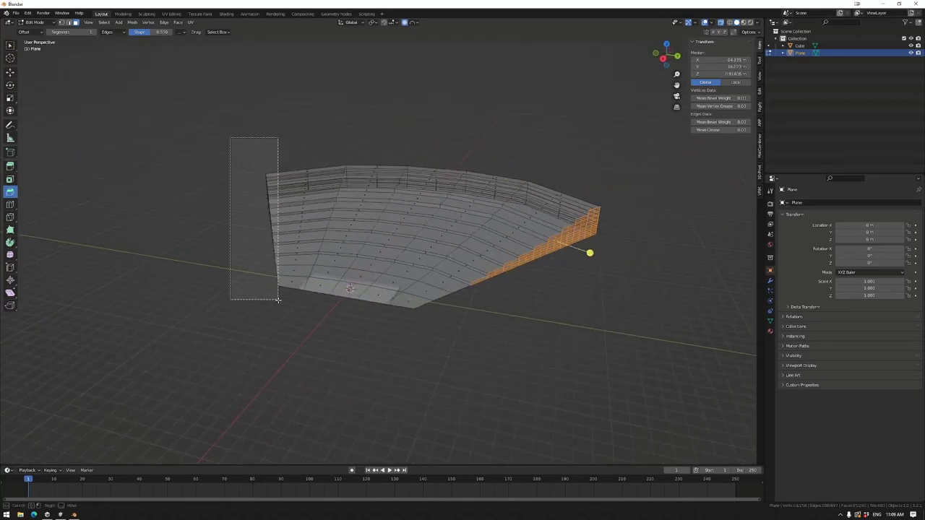
{"action": "left_click", "coordinate": [268, 217], "text": "alt+shift"}
{"action": "right_click", "coordinate": [351, 334]}
{"action": "left_click", "coordinate": [351, 337]}
Select the vertical faces of the curved back wall and delete them.
{"action": "middle_click_drag", "start_coordinate": [351, 337], "coordinate": [438, 266]}
{"action": "left_click", "coordinate": [378, 272], "text": "alt"}
{"action": "right_click", "coordinate": [477, 328]}
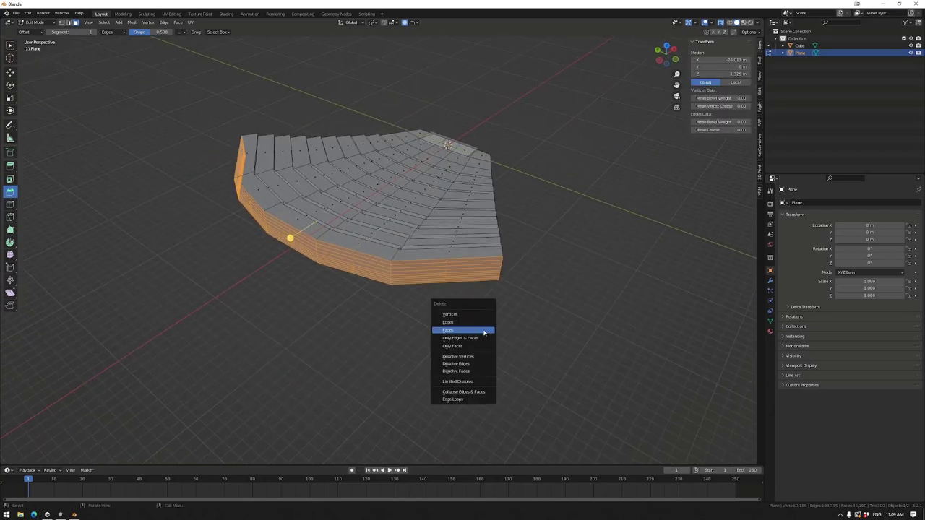
{"action": "left_click", "coordinate": [476, 330]}
Merge the vertex pairs of the two inner radial edge lines on the negative Y side at their centers, row by row.
{"action": "middle_click_drag", "start_coordinate": [476, 330], "coordinate": [362, 271]}
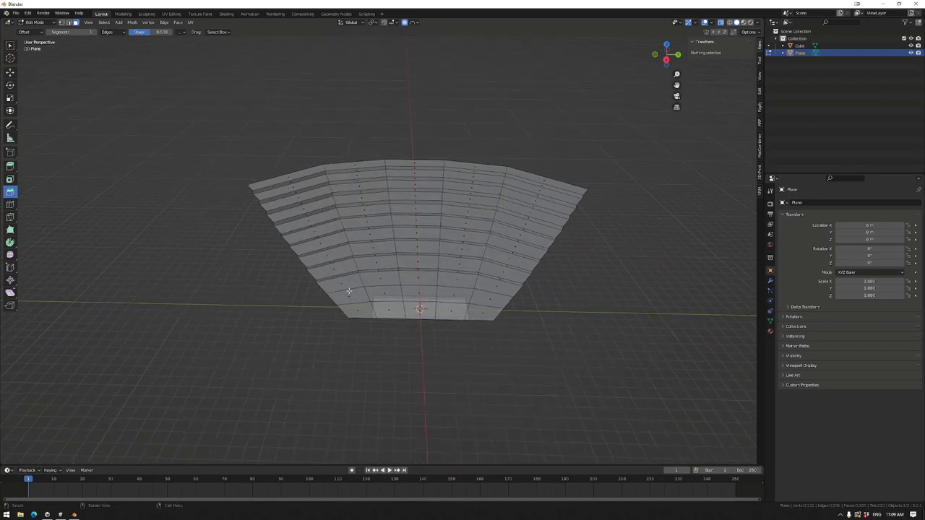
{"action": "left_click", "coordinate": [365, 268], "text": "alt"}
{"action": "left_click", "coordinate": [366, 265], "text": "alt"}
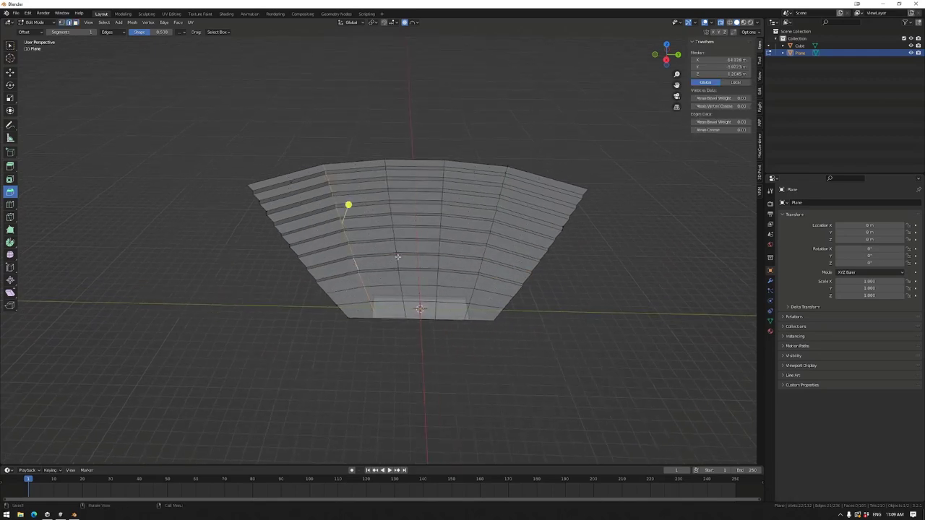
{"action": "left_click", "coordinate": [388, 161], "text": "ctrl"}
{"action": "middle_click_drag", "start_coordinate": [387, 198], "coordinate": [351, 158]}
{"action": "left_click", "coordinate": [349, 158]}
{"action": "right_click", "coordinate": [350, 158]}
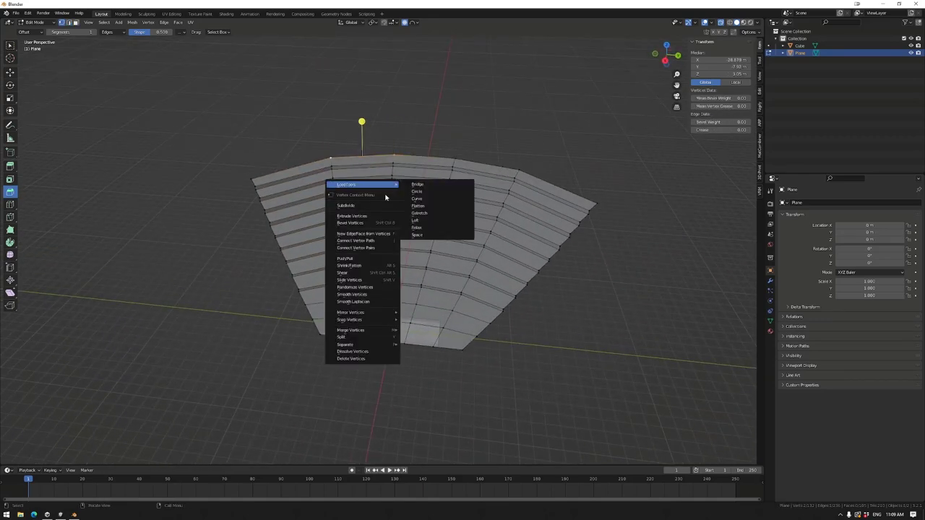
{"action": "left_click", "coordinate": [433, 327]}
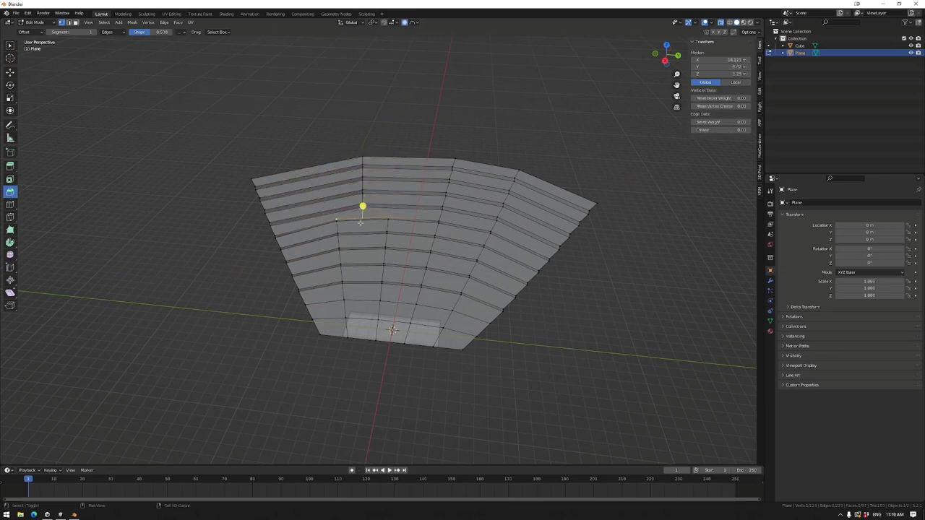
{"action": "left_click", "coordinate": [343, 266]}
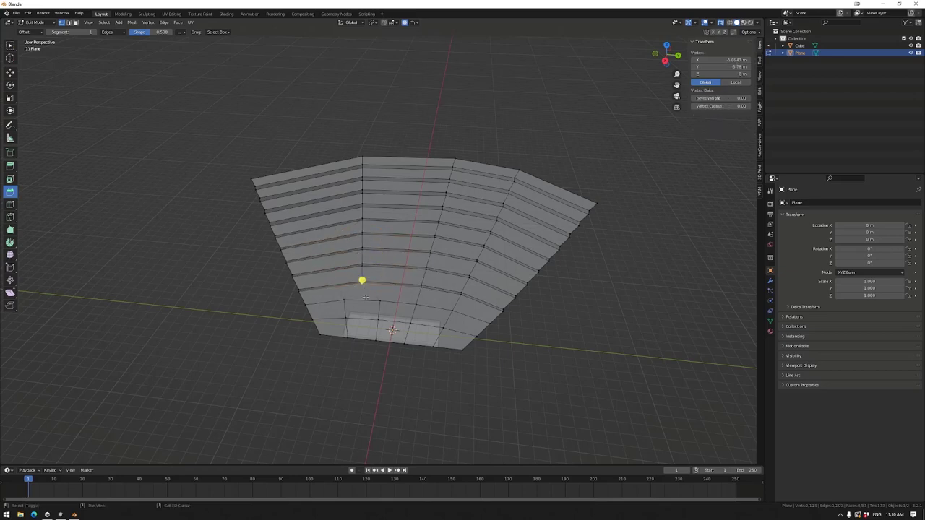
{"action": "left_click_drag", "start_coordinate": [365, 297], "coordinate": [366, 323]}
Merge the matching vertex pairs of the two inner radial edge lines on the positive Y side, leaving three wide sections.
{"action": "mouse_move", "coordinate": [517, 171]}
{"action": "left_mouse_down"}
{"action": "mouse_move", "coordinate": [499, 141]}
{"action": "mouse_move", "coordinate": [512, 185]}
{"action": "mouse_move", "coordinate": [461, 193]}
{"action": "left_mouse_up"}
{"action": "middle_click_drag", "start_coordinate": [448, 197], "coordinate": [441, 208]}
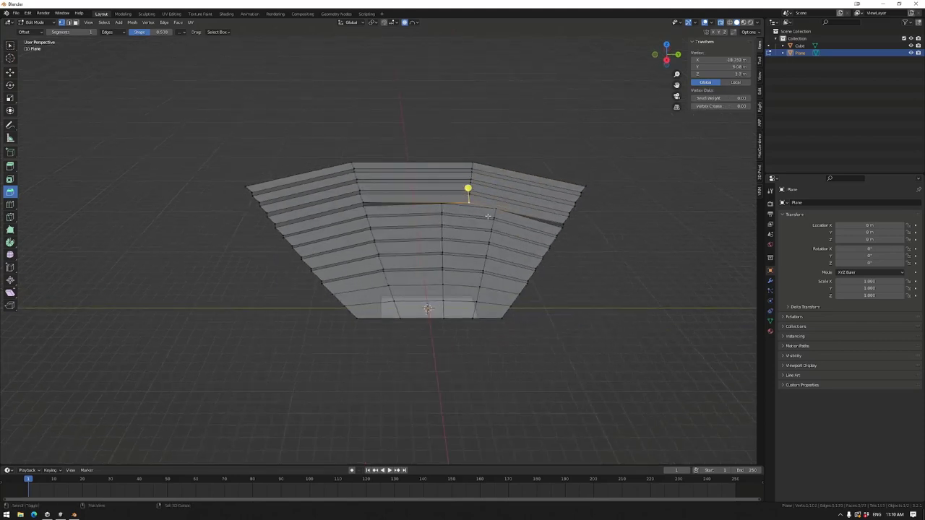
{"action": "left_click", "coordinate": [442, 211]}
{"action": "left_click", "coordinate": [479, 229]}
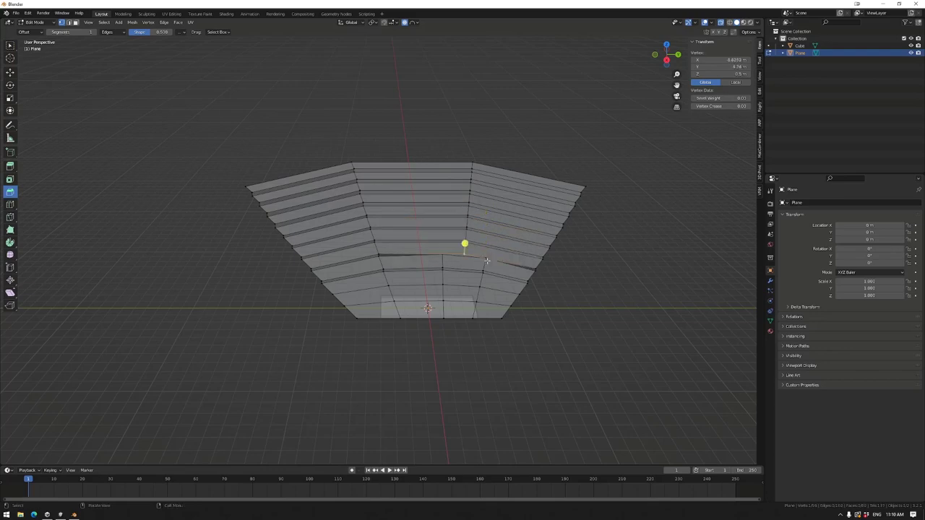
{"action": "left_click_drag", "start_coordinate": [487, 261], "coordinate": [483, 268]}
{"action": "left_click", "coordinate": [443, 286]}
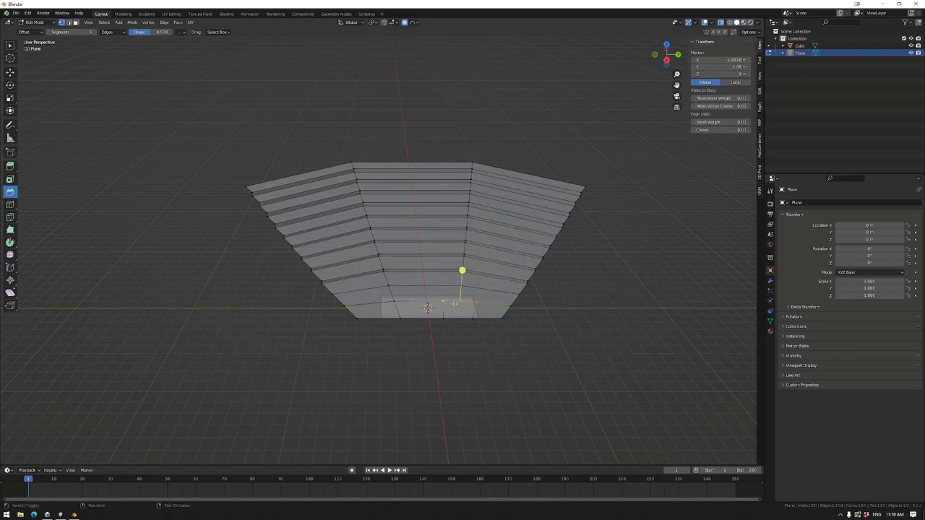
{"action": "left_click", "coordinate": [440, 310]}
{"action": "key", "text": "alt+a"}
Select the two remaining inner radial edge lines and bevel them with a width of 1 m to form aisles.
{"action": "middle_click_drag", "start_coordinate": [441, 311], "coordinate": [375, 265]}
{"action": "left_click", "coordinate": [666, 48]}
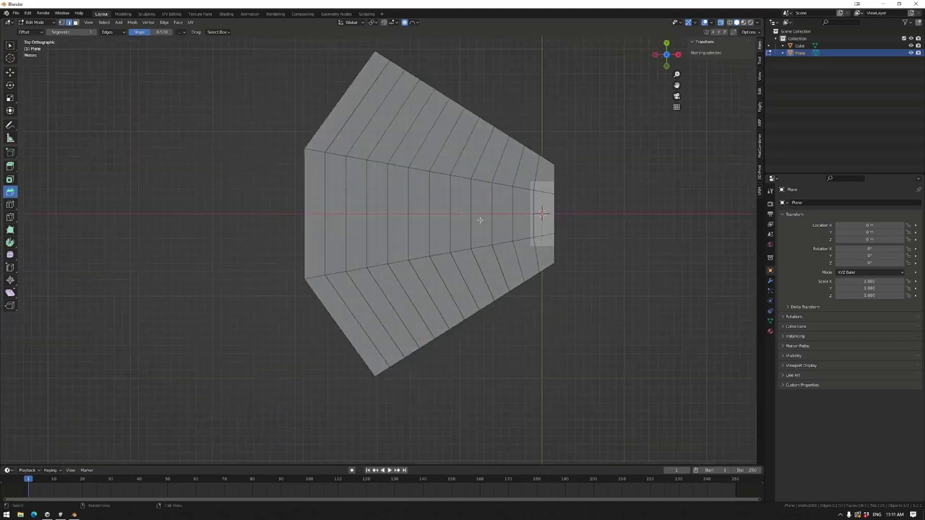
{"action": "middle_click_drag", "start_coordinate": [471, 188], "coordinate": [463, 231]}
{"action": "left_click", "coordinate": [472, 244], "text": "alt"}
{"action": "key", "text": "ctrl+b"}
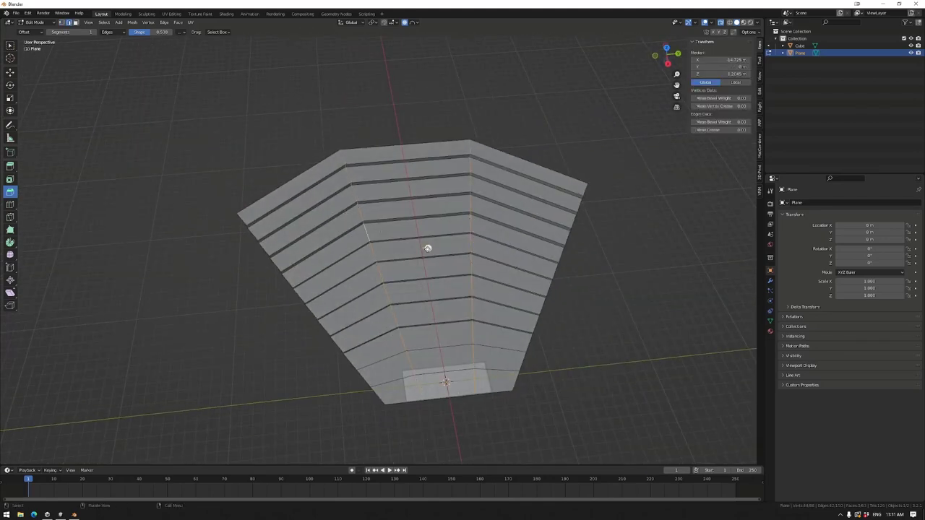
{"action": "left_click", "coordinate": [429, 250]}
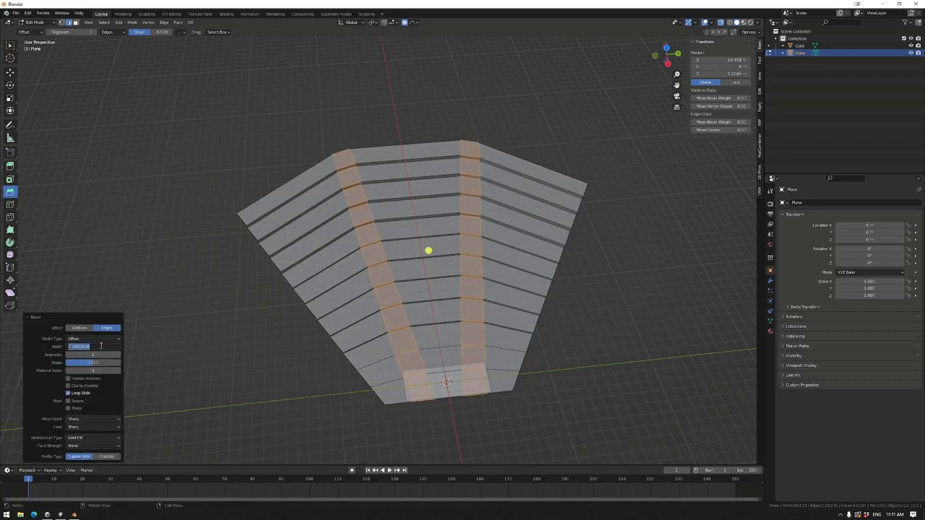
{"action": "type", "text": "1"}
{"action": "key", "text": "Return"}
Add centred loop cuts across the treads of the upper tiers, with slide factor 0.
{"action": "middle_click_drag", "start_coordinate": [306, 363], "coordinate": [378, 185]}
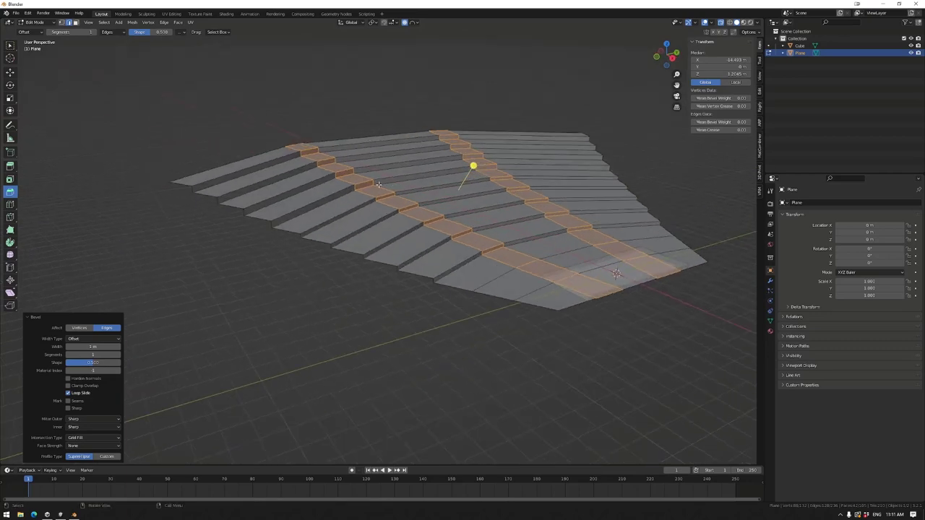
{"action": "middle_click_drag", "start_coordinate": [485, 239], "coordinate": [500, 262]}
{"action": "key", "text": "ctrl+r"}
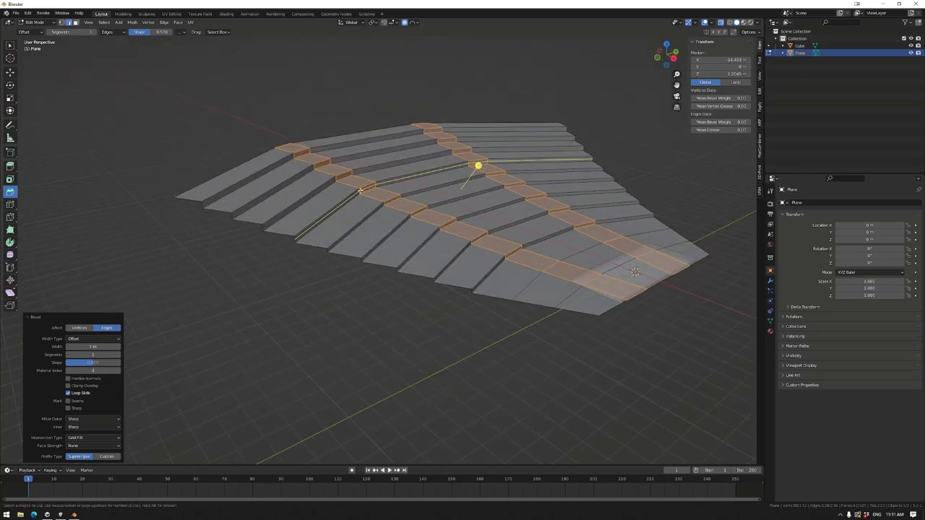
{"action": "left_click", "coordinate": [361, 190]}
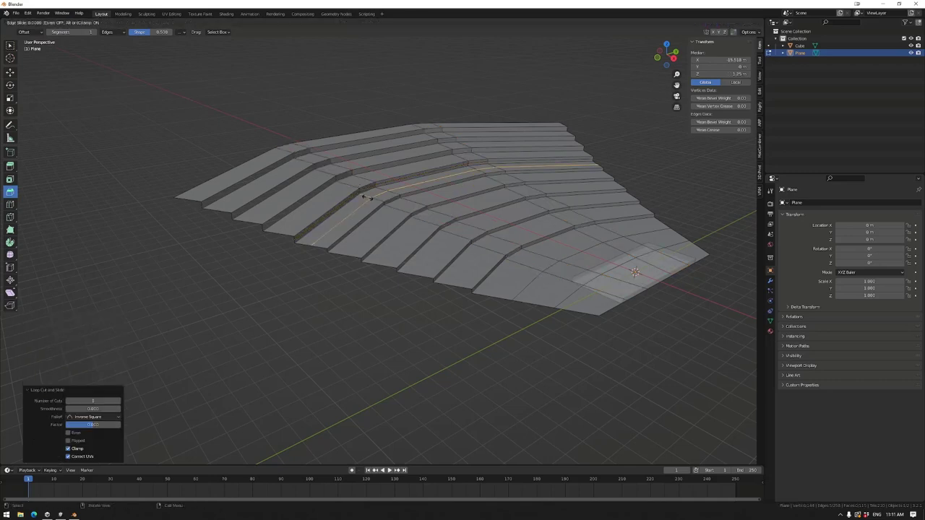
{"action": "left_click", "coordinate": [294, 161]}
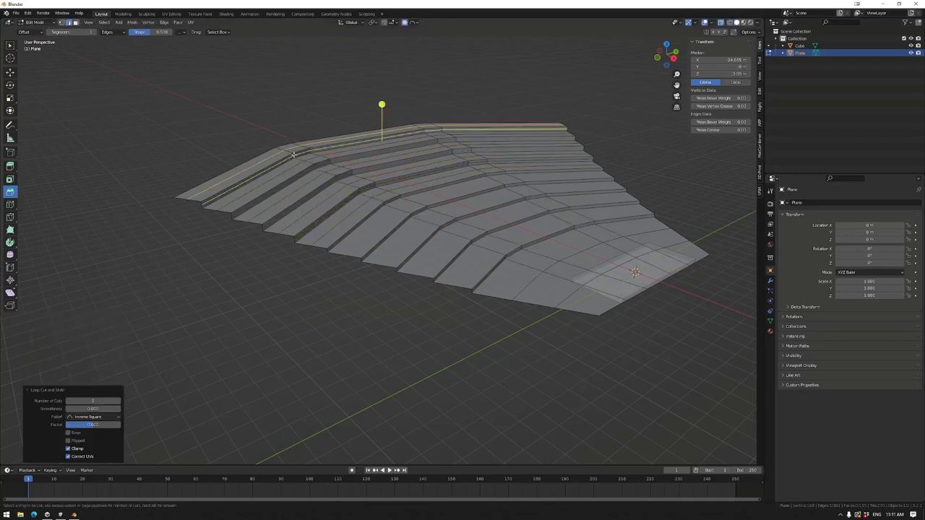
{"action": "left_click", "coordinate": [382, 189]}
Select the front half-tread faces of the upper tiers inside the negative Y aisle and delete them.
{"action": "key", "text": "3"}
{"action": "left_click", "coordinate": [373, 190]}
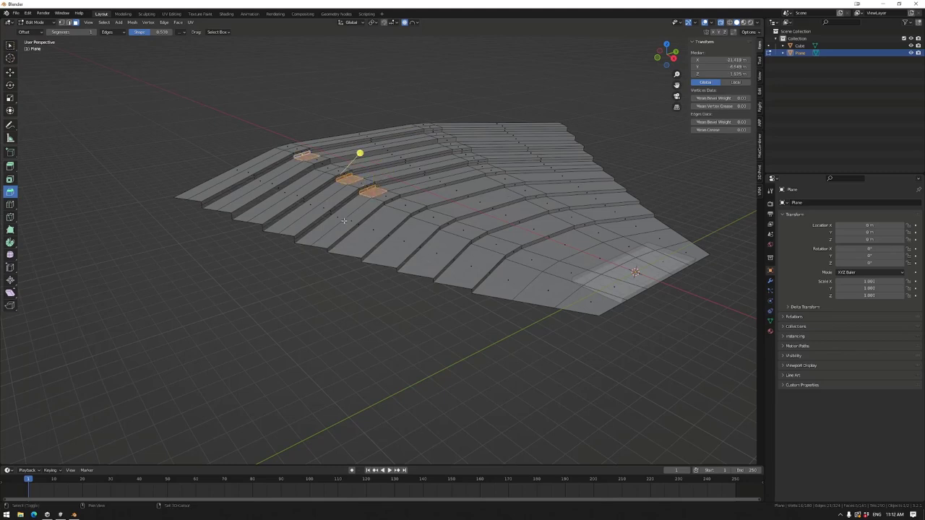
{"action": "key", "text": "2"}
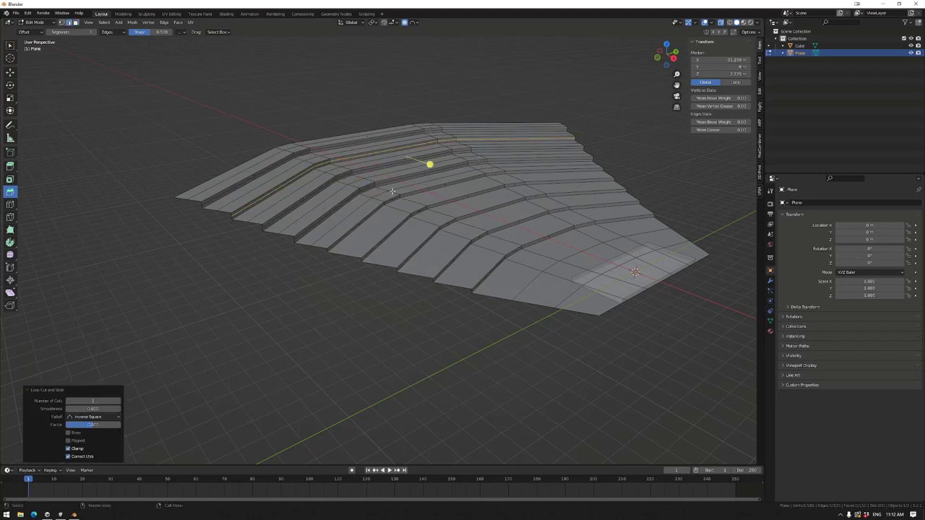
{"action": "left_click", "coordinate": [372, 192]}
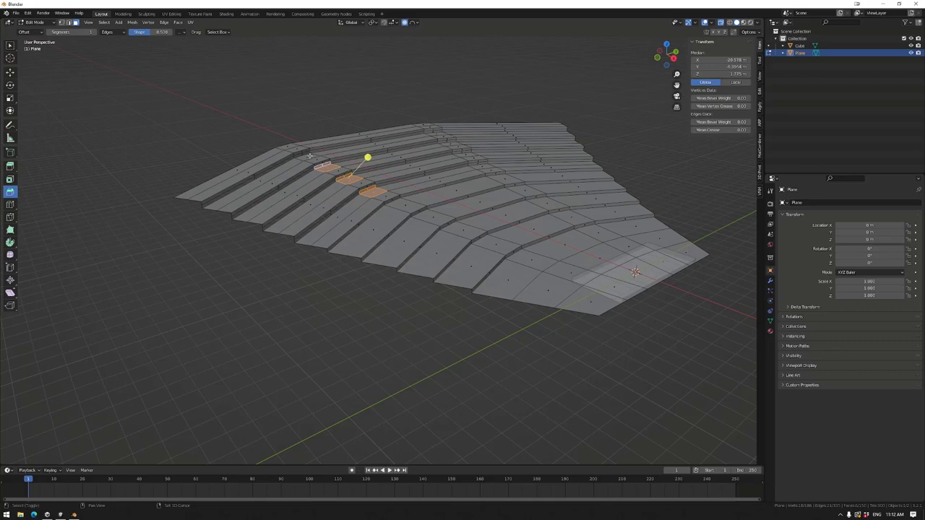
{"action": "key", "text": "x"}
{"action": "left_click", "coordinate": [365, 293]}
Dissolve the extra loop cut running along the topmost tier.
{"action": "key", "text": "ctrl+z"}
{"action": "key", "text": "x"}
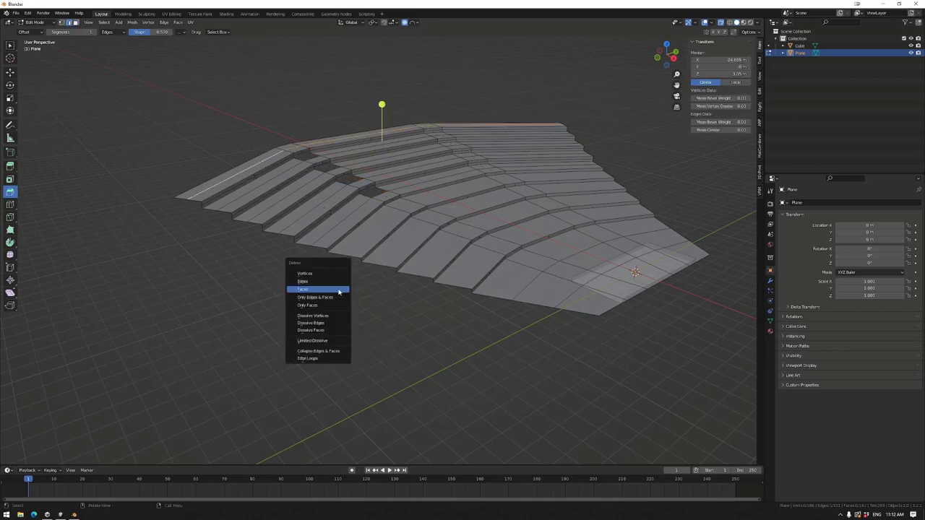
{"action": "left_click", "coordinate": [318, 324]}
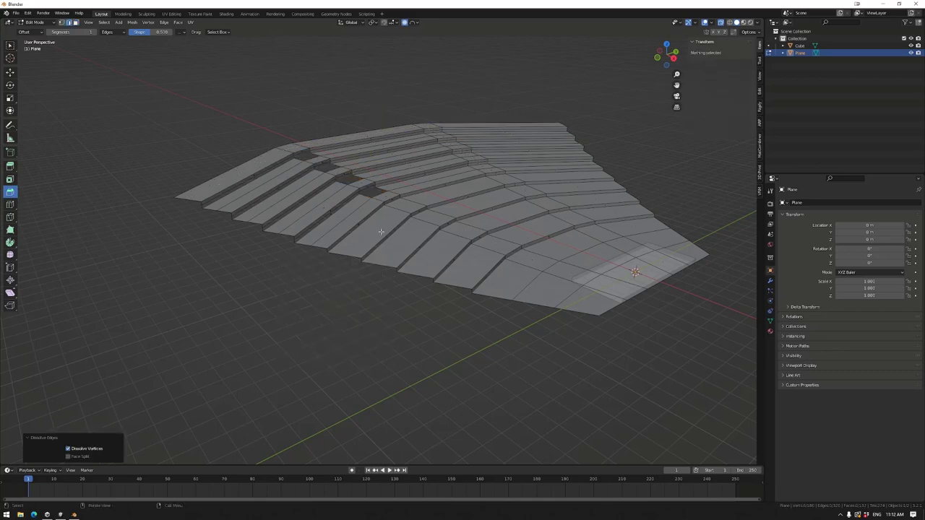
Shape the sides of the negative Y aisle openings by positioning their corner vertices for intermediate steps.
{"action": "scroll", "coordinate": [380, 231], "scroll_direction": "up", "scroll_amount": 5}
{"action": "left_click", "coordinate": [376, 180]}
{"action": "key", "text": "g"}
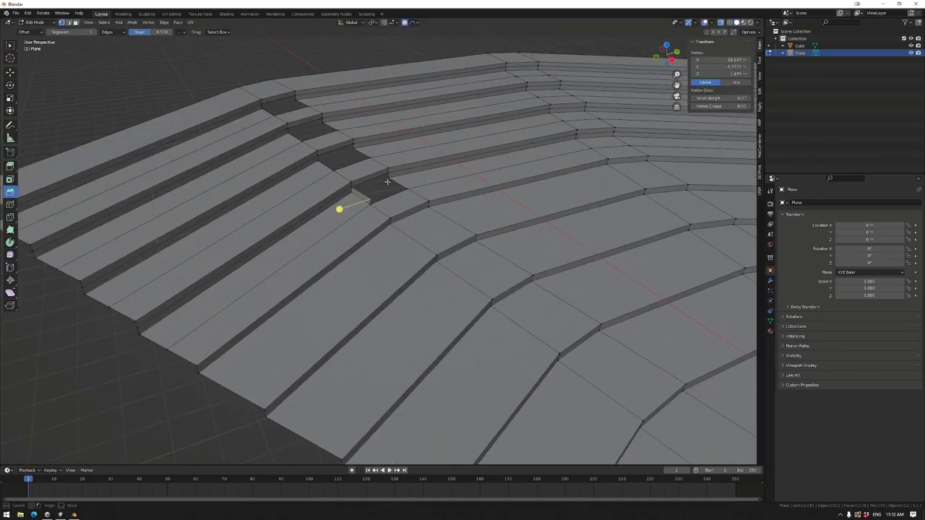
{"action": "left_click", "coordinate": [386, 187]}
{"action": "key", "text": "g"}
{"action": "key", "text": "Escape"}
Fill the top and riser faces of the four intermediate steps in the negative Y aisle.
{"action": "left_click", "coordinate": [265, 113]}
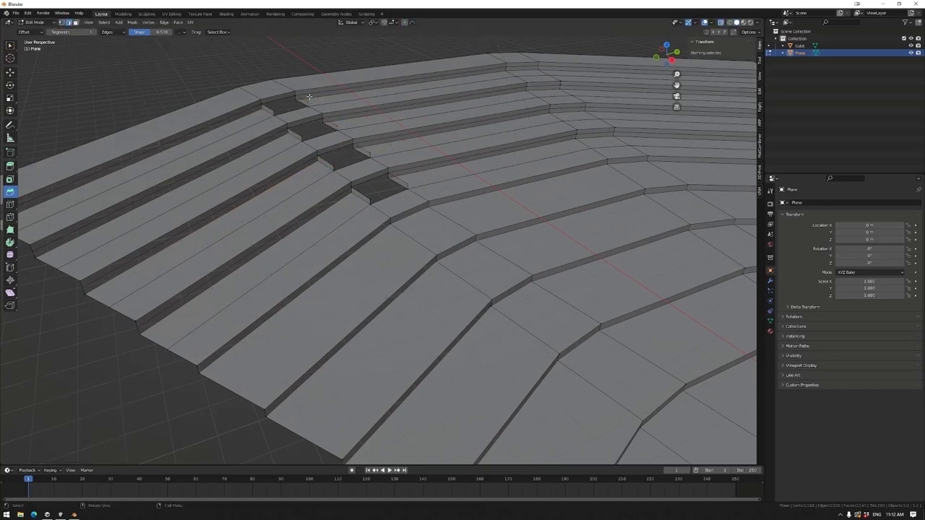
{"action": "left_click", "coordinate": [286, 119], "text": "shift"}
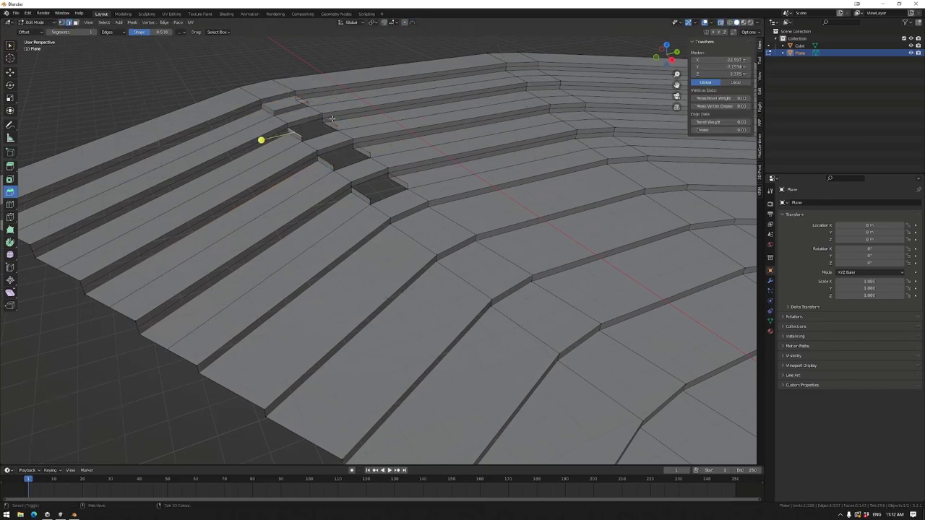
{"action": "left_click_drag", "start_coordinate": [332, 118], "coordinate": [371, 156]}
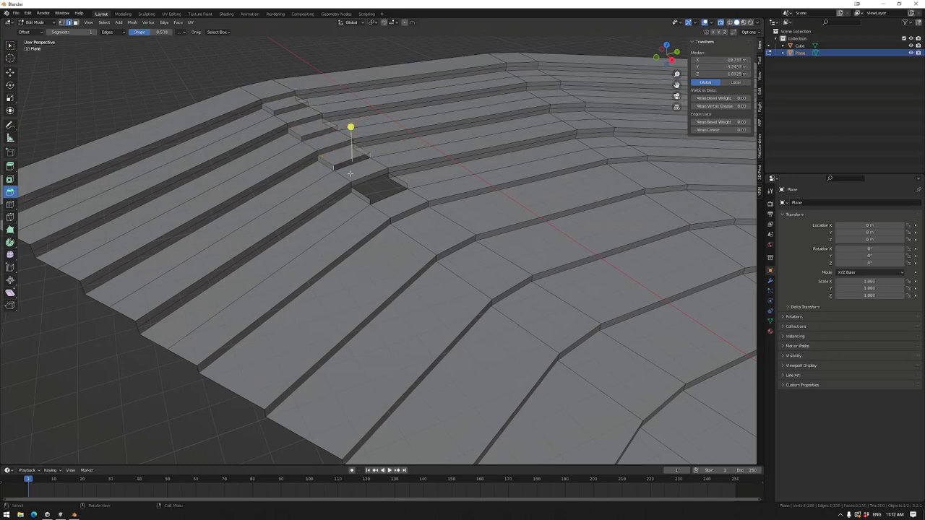
{"action": "left_click_drag", "start_coordinate": [408, 184], "coordinate": [403, 186]}
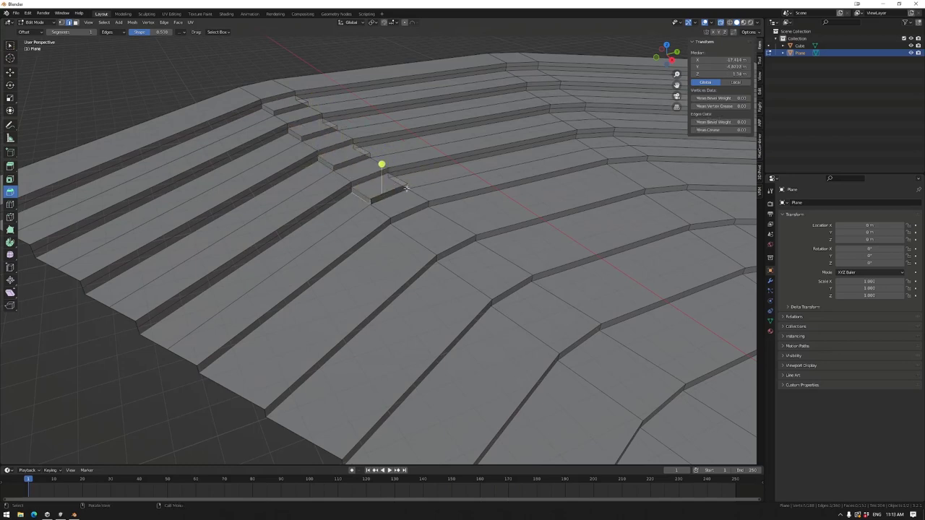
Select the front half-tread faces of the four upper tiers in the positive Y aisle and delete them.
{"action": "middle_click_drag", "start_coordinate": [449, 202], "coordinate": [492, 231]}
{"action": "left_click", "coordinate": [604, 274]}
{"action": "left_click", "coordinate": [643, 235], "text": "shift"}
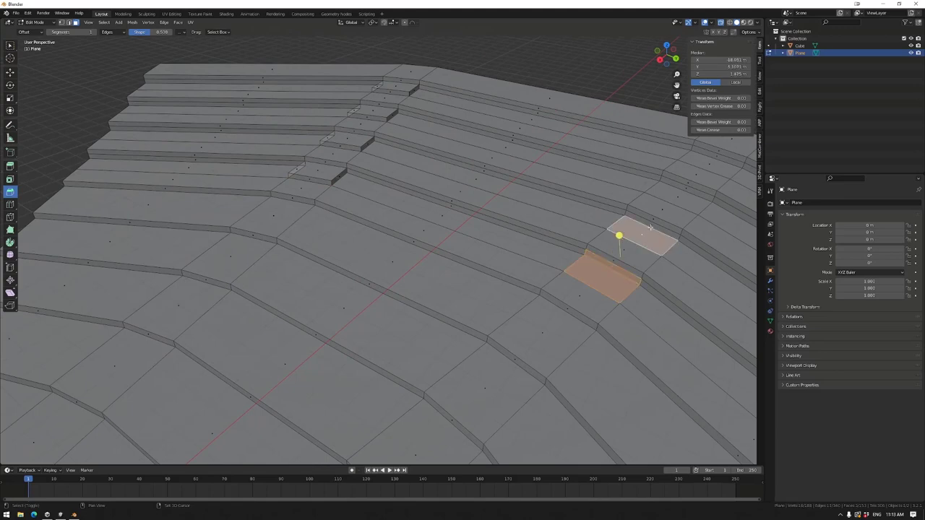
{"action": "left_click", "coordinate": [683, 193], "text": "shift"}
{"action": "left_click", "coordinate": [709, 169], "text": "shift"}
{"action": "key", "text": "x"}
{"action": "left_click", "coordinate": [686, 198]}
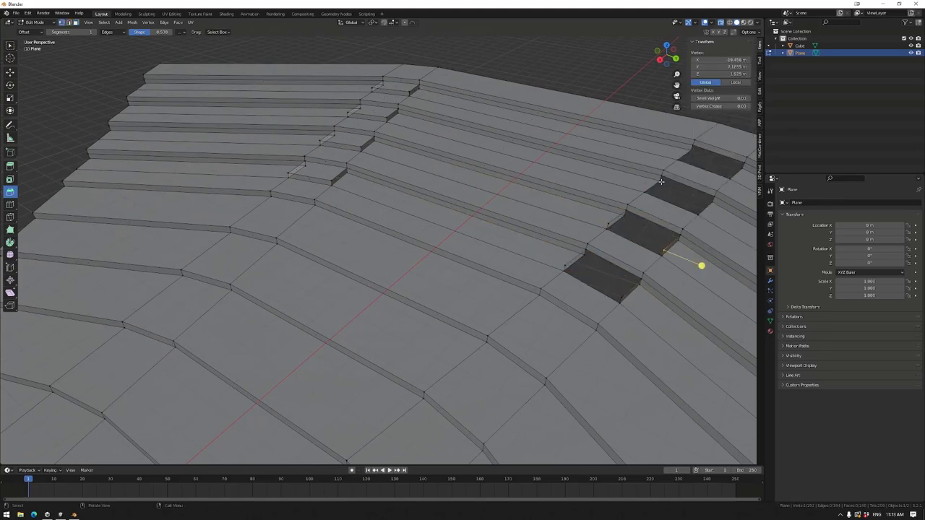
Position the corner vertices along the positive Y aisle openings to form the sides of the intermediate steps.
{"action": "left_click", "coordinate": [701, 208]}
{"action": "key", "text": "g"}
{"action": "left_click", "coordinate": [705, 202]}
Fill the top and riser faces of the four intermediate steps in the positive Y aisle.
{"action": "left_click", "coordinate": [696, 166], "text": "alt"}
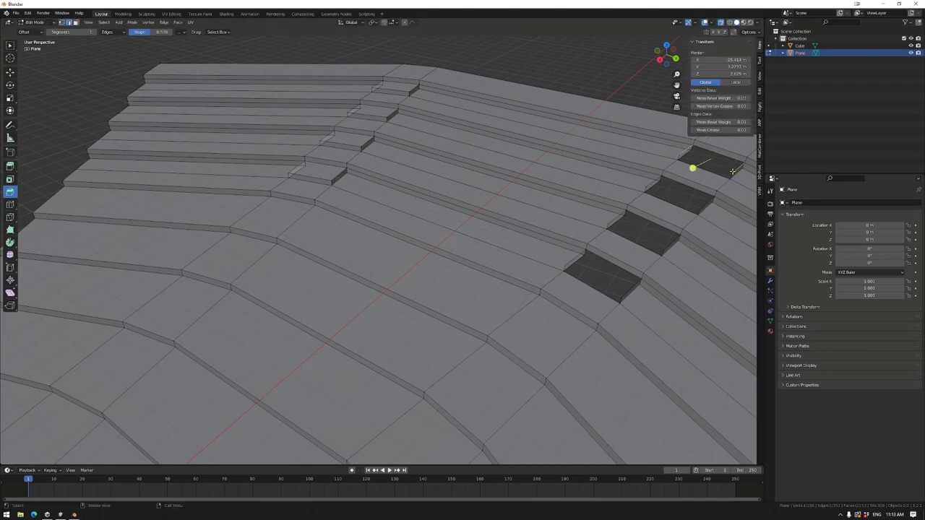
{"action": "key", "text": "f"}
{"action": "left_click", "coordinate": [659, 201], "text": "alt"}
{"action": "key", "text": "f"}
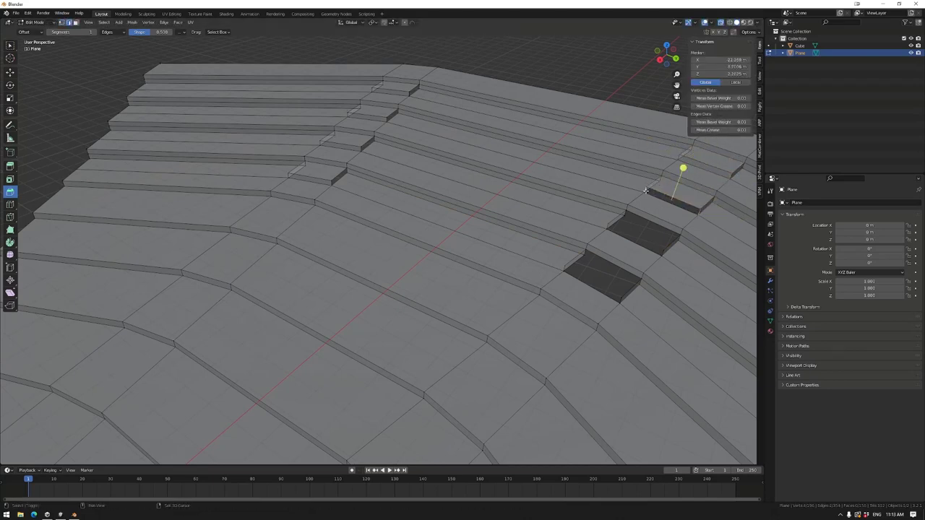
{"action": "left_click", "coordinate": [704, 258], "text": "alt"}
{"action": "key", "text": "f"}
{"action": "left_click", "coordinate": [668, 305], "text": "alt"}
{"action": "key", "text": "f"}
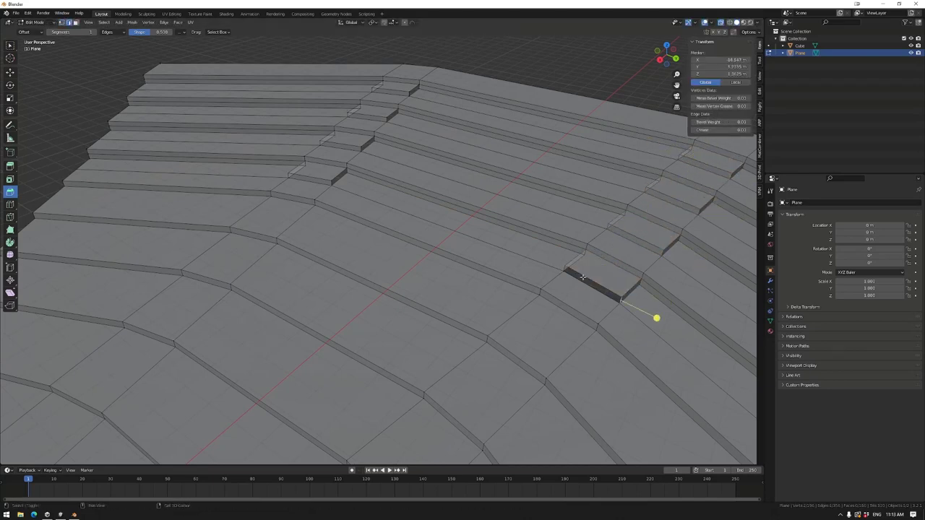
Select the loop-cut edges across the upper seating treads outside the aisles and dissolve them.
{"action": "scroll", "coordinate": [584, 258], "scroll_direction": "down", "scroll_amount": 5}
{"action": "middle_click_drag", "start_coordinate": [584, 258], "coordinate": [412, 247]}
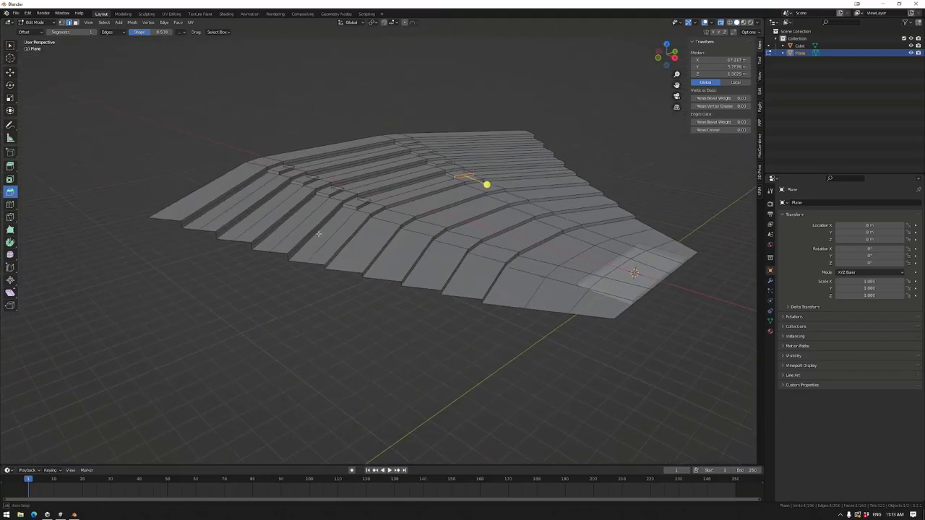
{"action": "left_click", "coordinate": [257, 207], "text": "alt"}
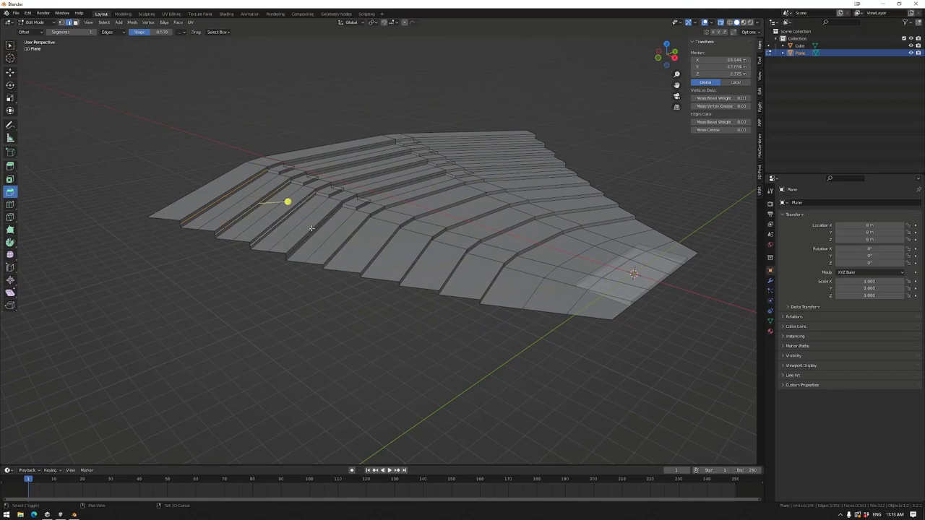
{"action": "middle_click_drag", "start_coordinate": [398, 192], "coordinate": [263, 164]}
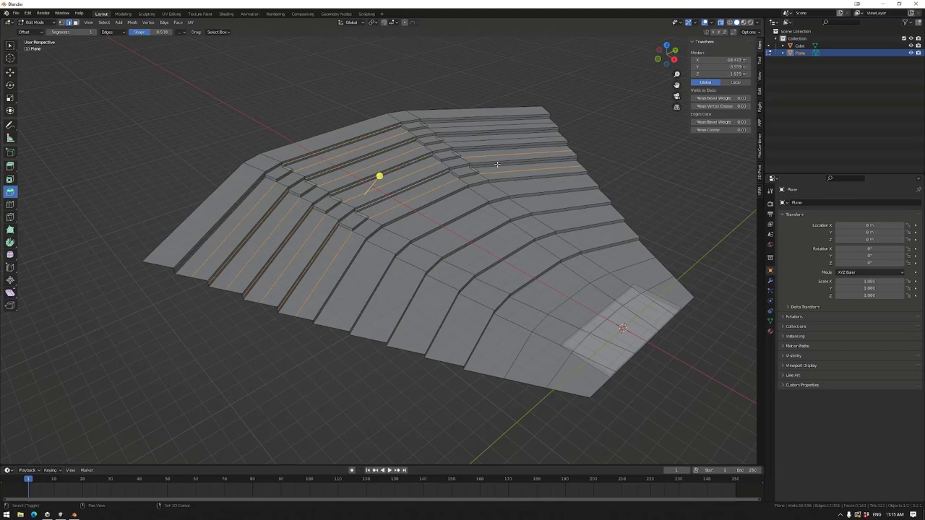
{"action": "left_click", "coordinate": [485, 120], "text": "alt+shift"}
{"action": "key", "text": "x"}
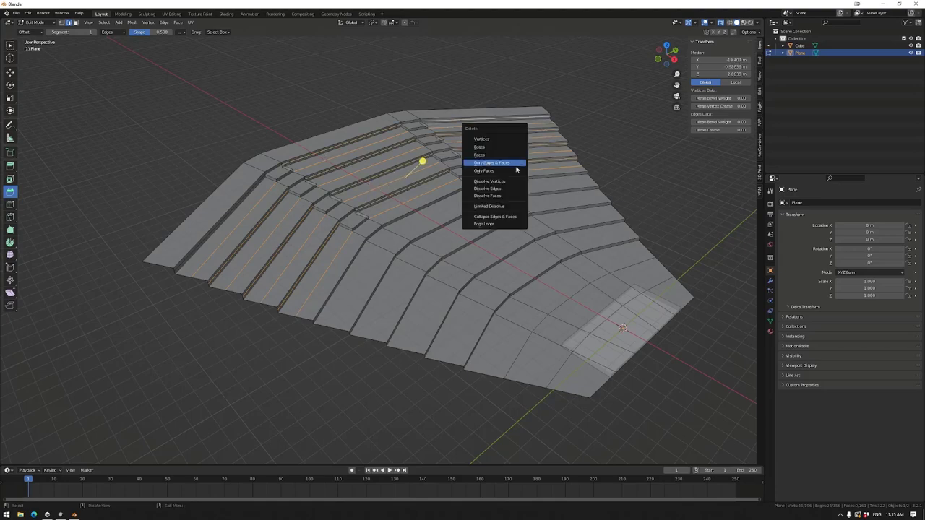
{"action": "left_click", "coordinate": [509, 187]}
Select the crosswise edge lines on the flat front floor area and dissolve them.
{"action": "middle_click_drag", "start_coordinate": [518, 187], "coordinate": [452, 285]}
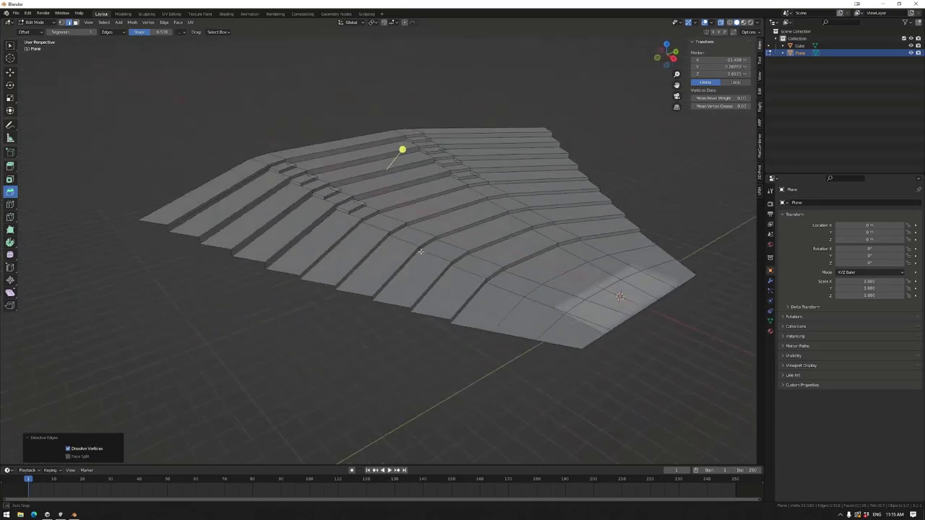
{"action": "left_click", "coordinate": [396, 248], "text": "alt"}
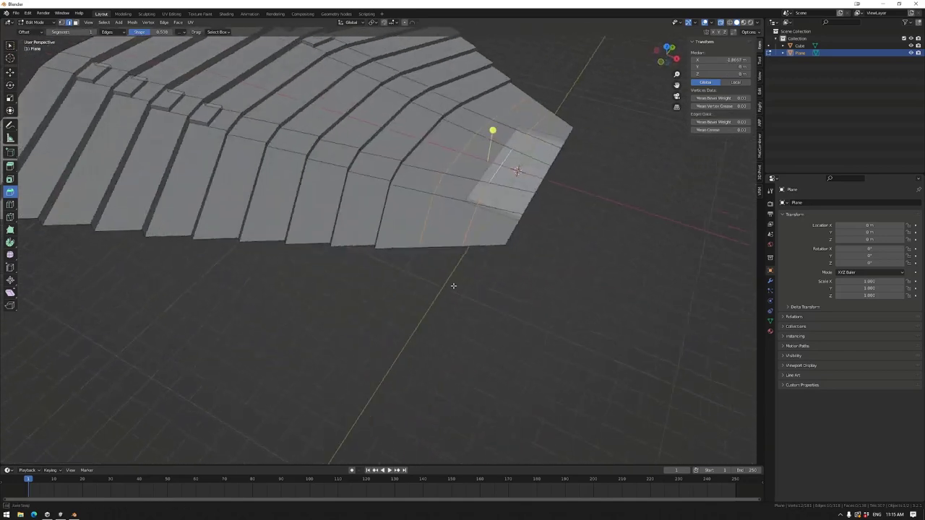
{"action": "key", "text": "x"}
{"action": "left_click", "coordinate": [557, 265]}
Select the radial aisle edges crossing the flat front floor and dissolve them.
{"action": "middle_click_drag", "start_coordinate": [541, 200], "coordinate": [557, 166]}
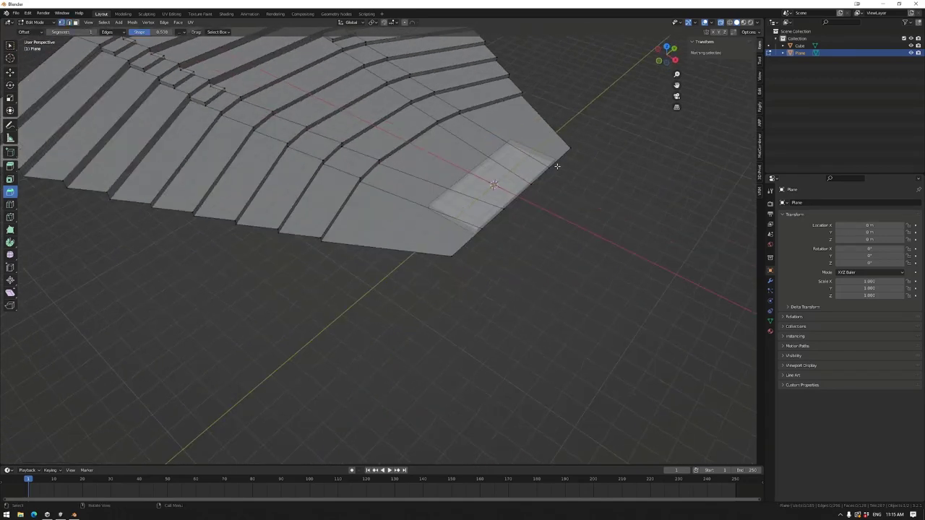
{"action": "left_click", "coordinate": [557, 167], "text": "alt"}
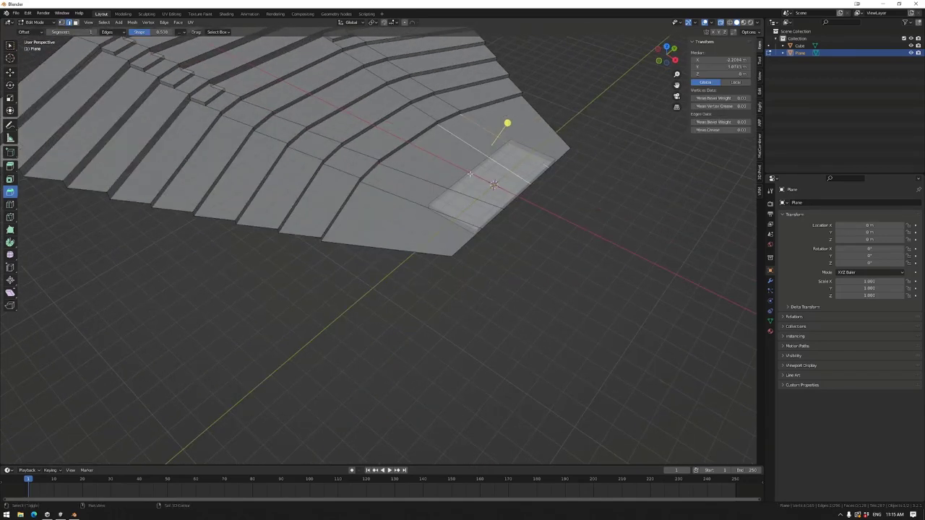
{"action": "key", "text": "x"}
{"action": "left_click", "coordinate": [527, 325]}
{"action": "middle_click_drag", "start_coordinate": [481, 258], "coordinate": [512, 221]}
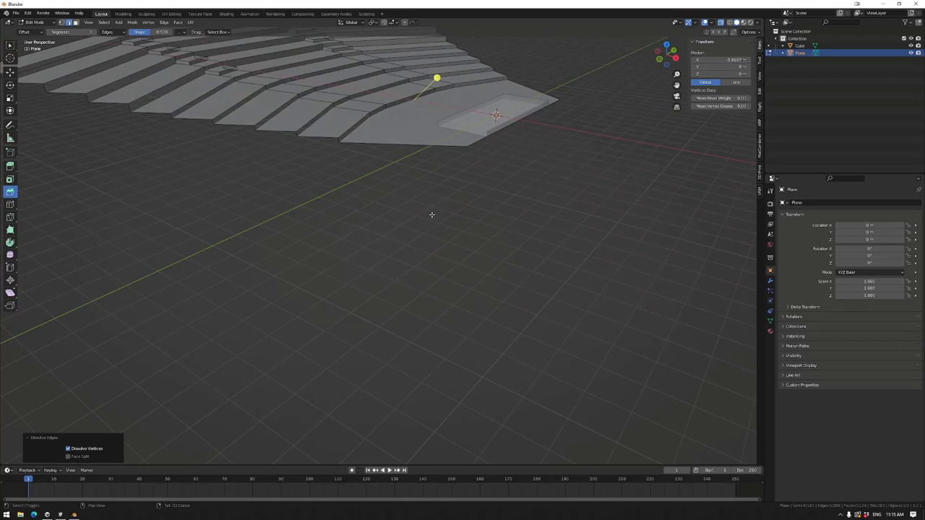
Dissolve the leftover edge near the top intermediate step of the negative Y aisle.
{"action": "key", "text": "Tab"}
{"action": "key", "text": "Tab"}
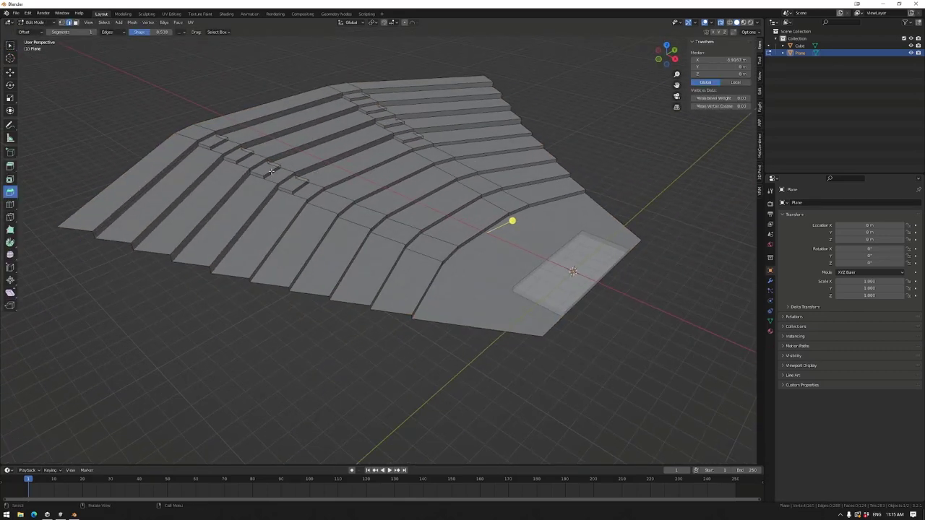
{"action": "left_click", "coordinate": [186, 178], "text": "alt"}
{"action": "key", "text": "x"}
{"action": "left_click", "coordinate": [218, 138]}
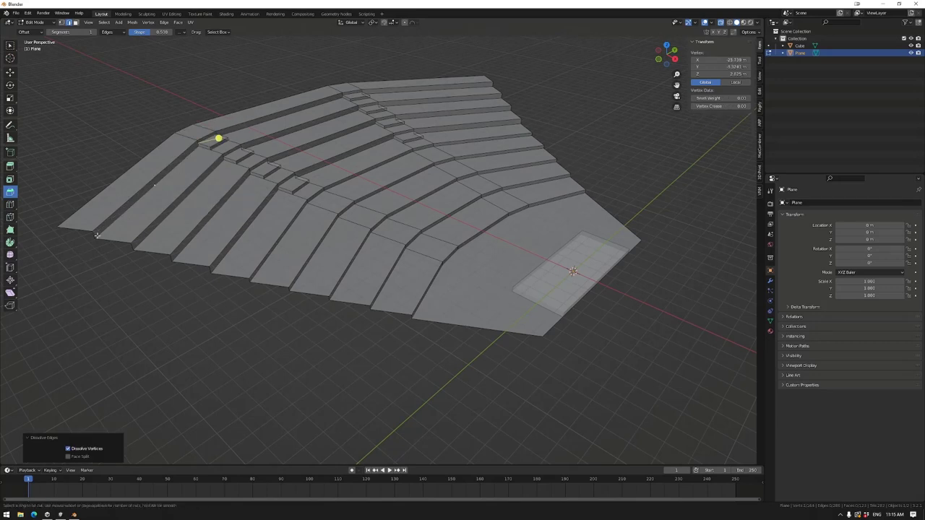
Select the upper riser edge loops of the tiers and bevel them with one segment.
{"action": "middle_click_drag", "start_coordinate": [215, 135], "coordinate": [500, 233]}
{"action": "scroll", "coordinate": [499, 232], "scroll_direction": "up", "scroll_amount": 3}
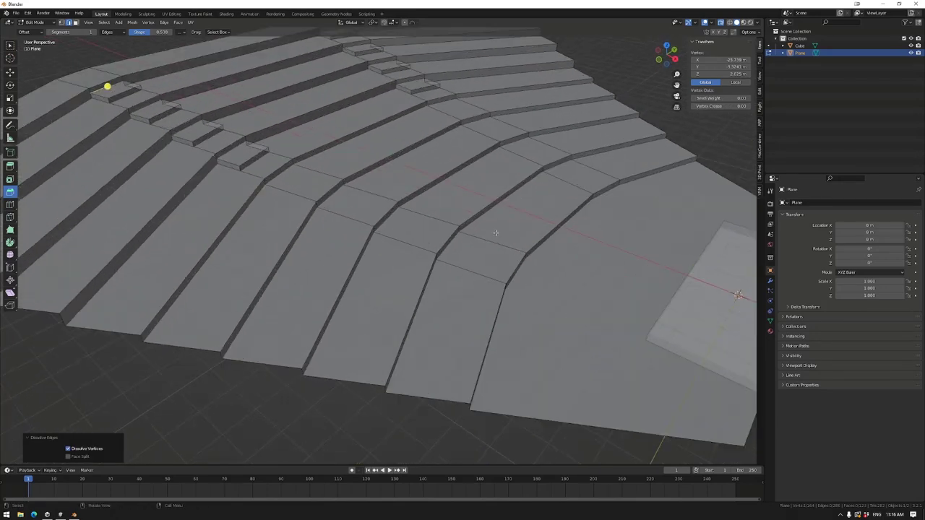
{"action": "left_click", "coordinate": [584, 200], "text": "alt"}
{"action": "left_click", "coordinate": [369, 123], "text": "alt+shift"}
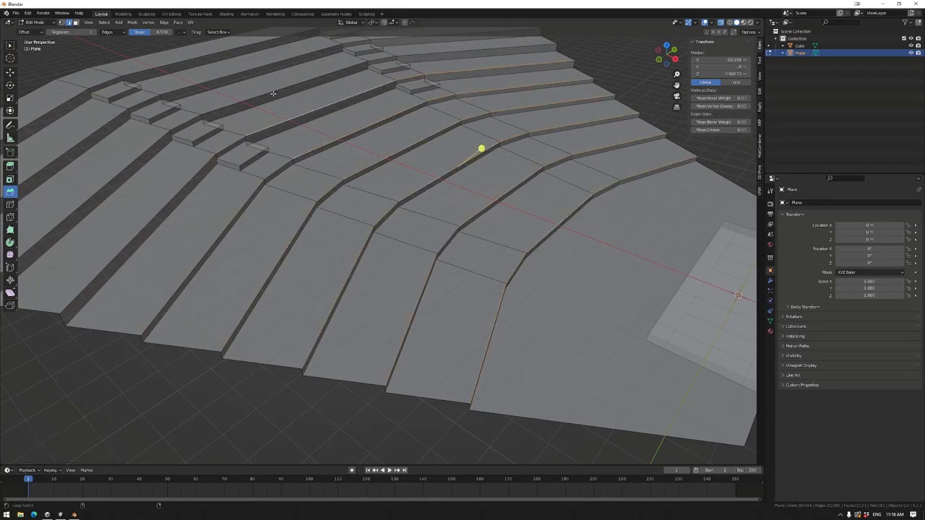
{"action": "left_click_drag", "start_coordinate": [416, 112], "coordinate": [420, 108]}
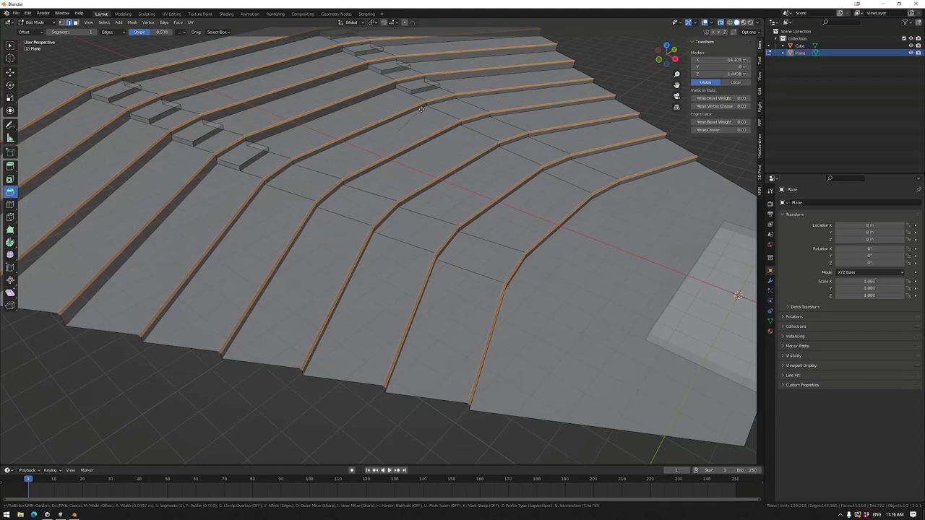
{"action": "middle_click_drag", "start_coordinate": [420, 109], "coordinate": [408, 173]}
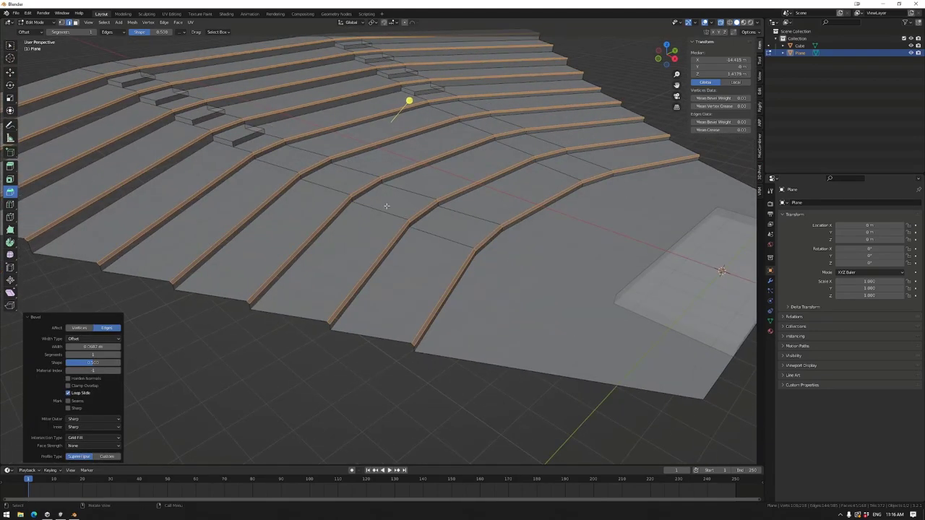
Select the lower riser edge loops along all the tiers and bevel them with one segment.
{"action": "middle_click_drag", "start_coordinate": [266, 189], "coordinate": [284, 188]}
{"action": "middle_click_drag", "start_coordinate": [398, 181], "coordinate": [531, 224]}
{"action": "left_click", "coordinate": [574, 214], "text": "alt"}
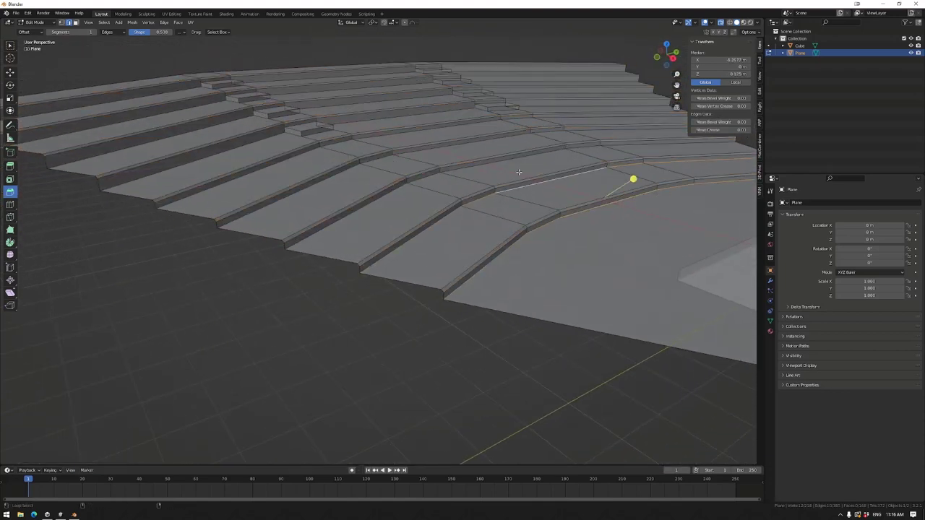
{"action": "left_click", "coordinate": [420, 114], "text": "alt+shift"}
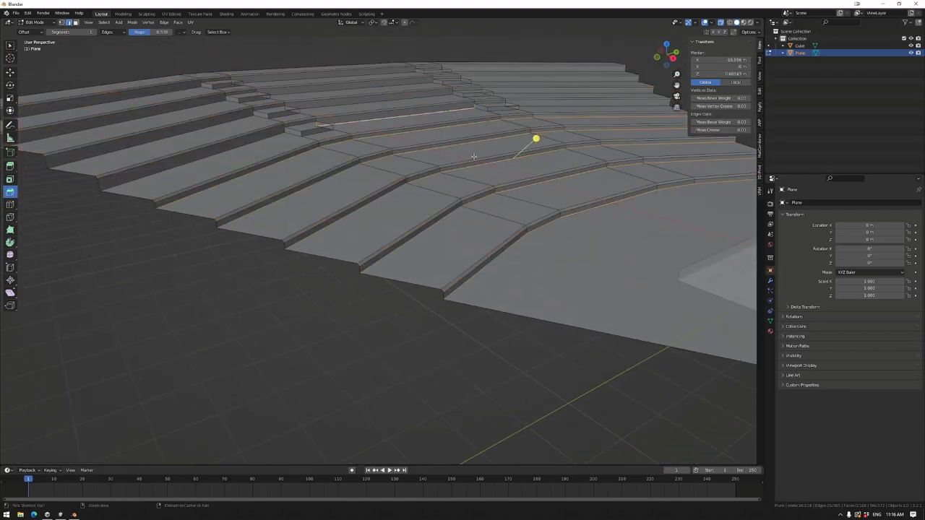
{"action": "middle_click_drag", "start_coordinate": [473, 156], "coordinate": [274, 149]}
{"action": "left_click", "coordinate": [255, 148], "text": "alt+shift"}
{"action": "left_click", "coordinate": [532, 101], "text": "alt+shift"}
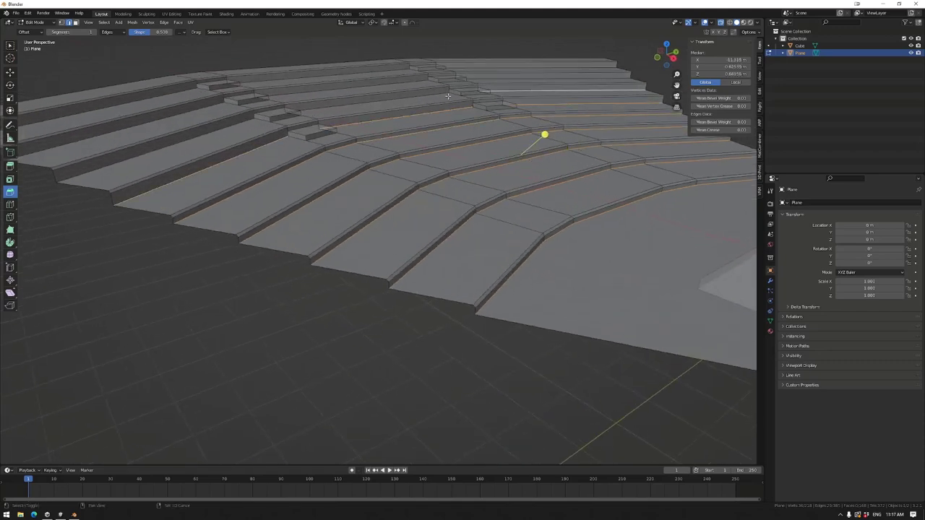
{"action": "left_click", "coordinate": [194, 115], "text": "alt+shift"}
{"action": "left_click", "coordinate": [497, 73], "text": "alt+shift"}
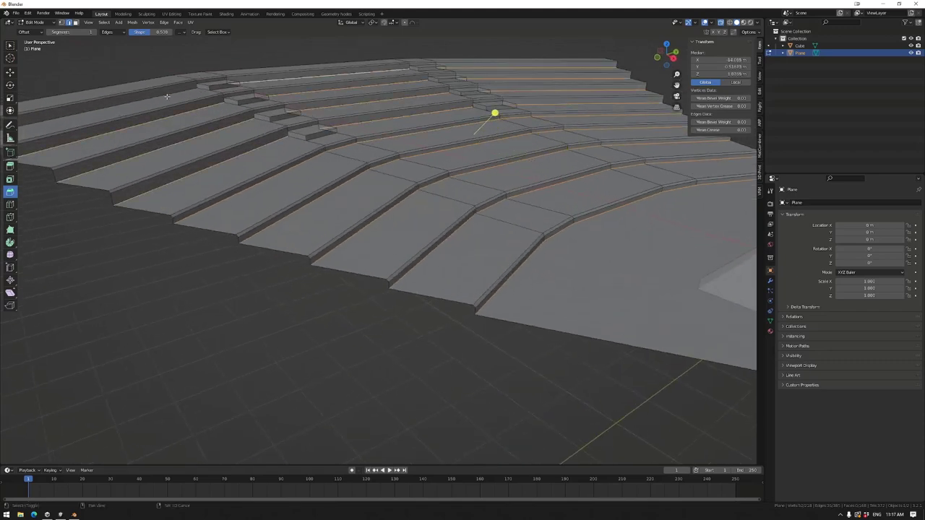
{"action": "middle_click_drag", "start_coordinate": [497, 73], "coordinate": [468, 95]}
{"action": "key", "text": "ctrl+b"}
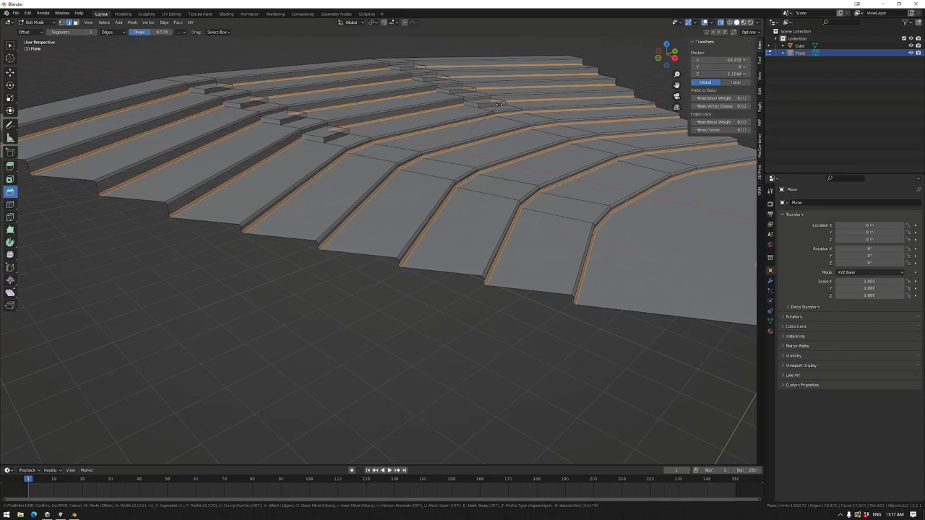
{"action": "left_click", "coordinate": [494, 106]}
Select the lowest edge loops at the foot of the risers and move them about 0.36 m toward negative X.
{"action": "left_click", "coordinate": [687, 172], "text": "alt"}
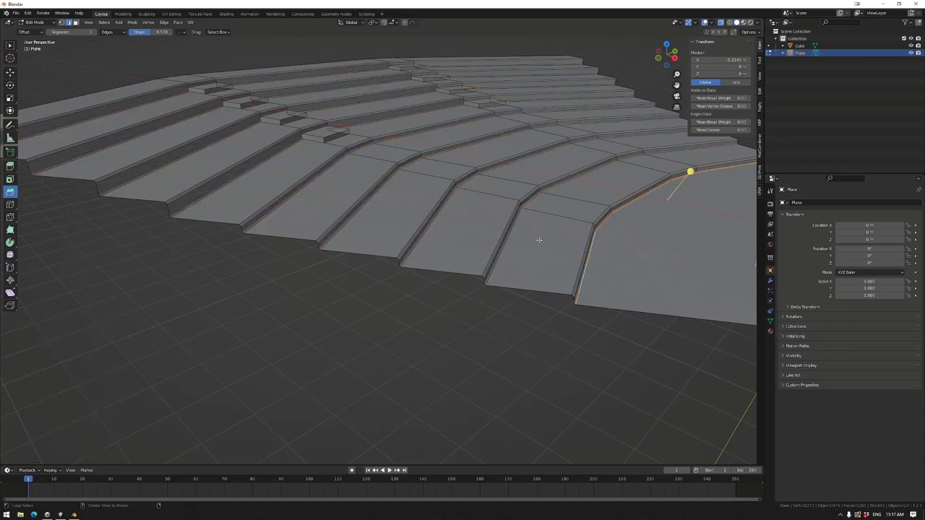
{"action": "left_click", "coordinate": [657, 159], "text": "alt"}
{"action": "left_click", "coordinate": [600, 140], "text": "alt"}
{"action": "left_click", "coordinate": [574, 132], "text": "alt"}
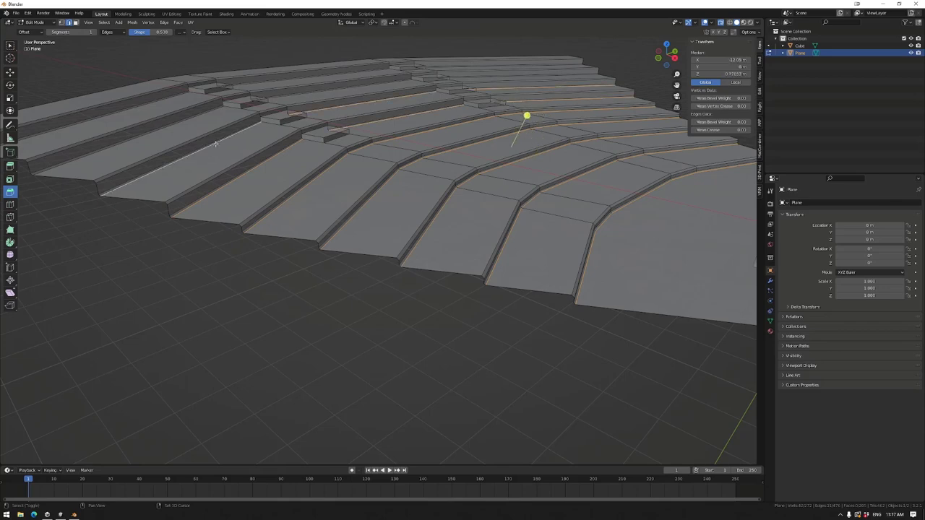
{"action": "middle_click_drag", "start_coordinate": [215, 143], "coordinate": [325, 80]}
{"action": "left_click", "coordinate": [456, 54], "text": "alt"}
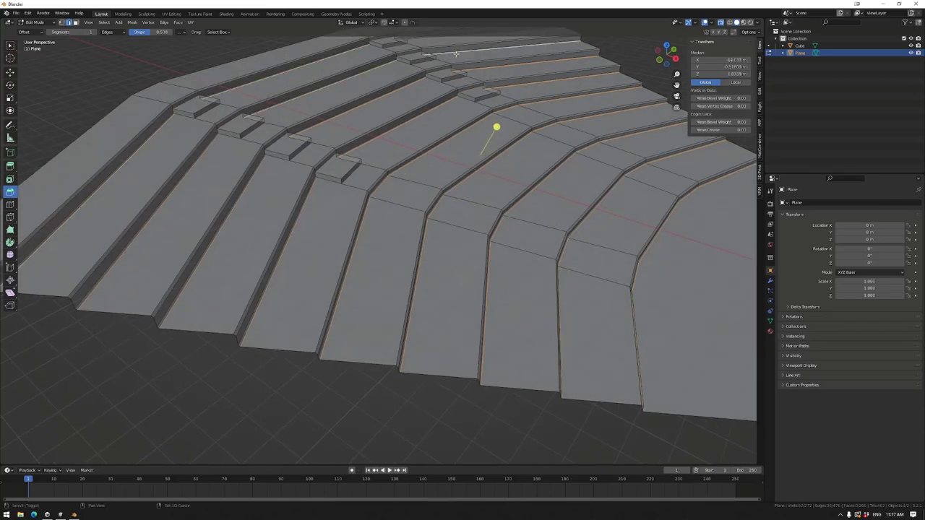
{"action": "middle_click_drag", "start_coordinate": [456, 54], "coordinate": [650, 62]}
{"action": "left_click", "coordinate": [666, 46]}
{"action": "key", "text": "shift+d"}
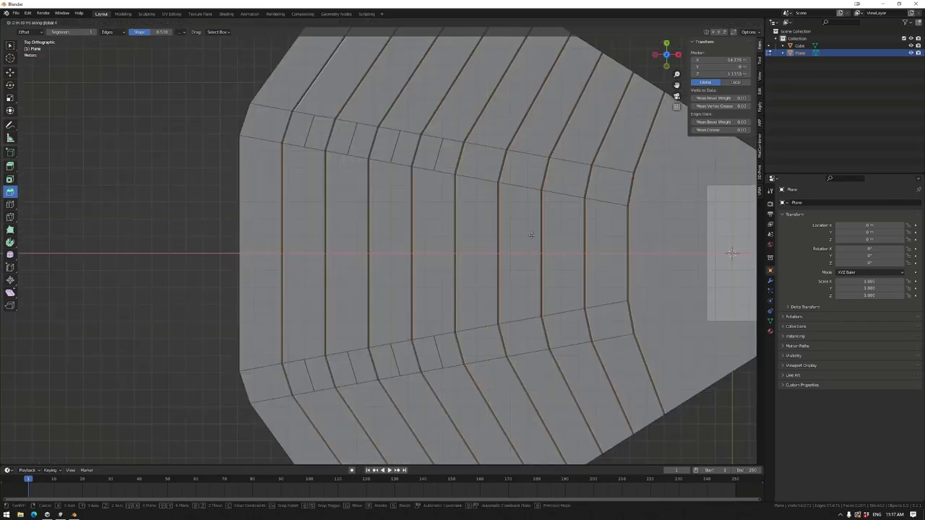
{"action": "key", "text": "x"}
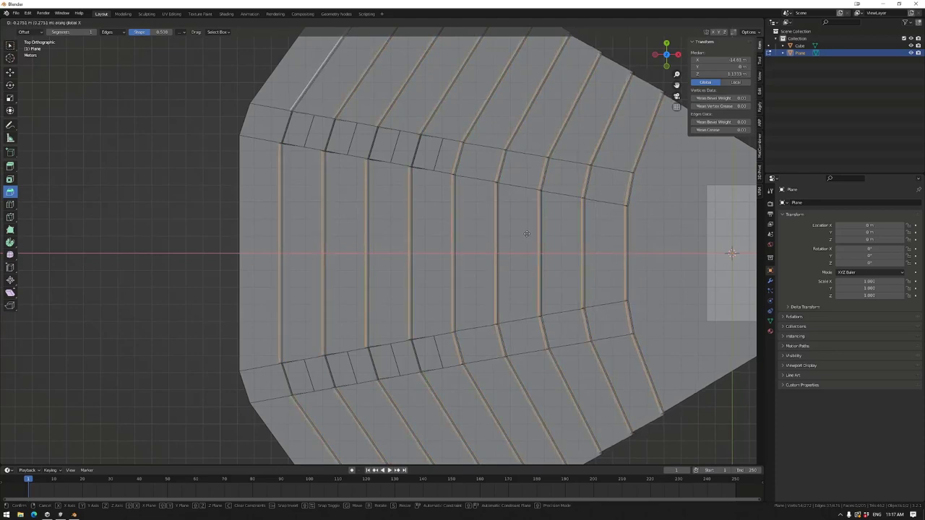
{"action": "left_click", "coordinate": [527, 233]}
{"action": "middle_click_drag", "start_coordinate": [527, 234], "coordinate": [516, 253]}
{"action": "key", "text": "Tab"}
{"action": "key", "text": "Tab"}
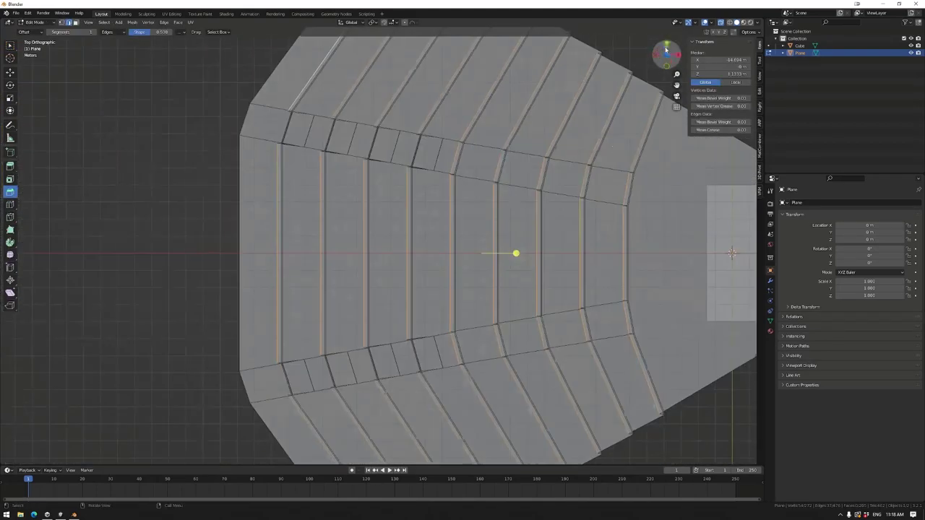
Move the outer end vertices of the shifted riser loops on the positive Y side into line with the slanted outer edge.
{"action": "scroll", "coordinate": [516, 253], "scroll_direction": "up", "scroll_amount": 5}
{"action": "left_click", "coordinate": [698, 190]}
{"action": "middle_click_drag", "start_coordinate": [505, 86], "coordinate": [445, 208], "text": "shift"}
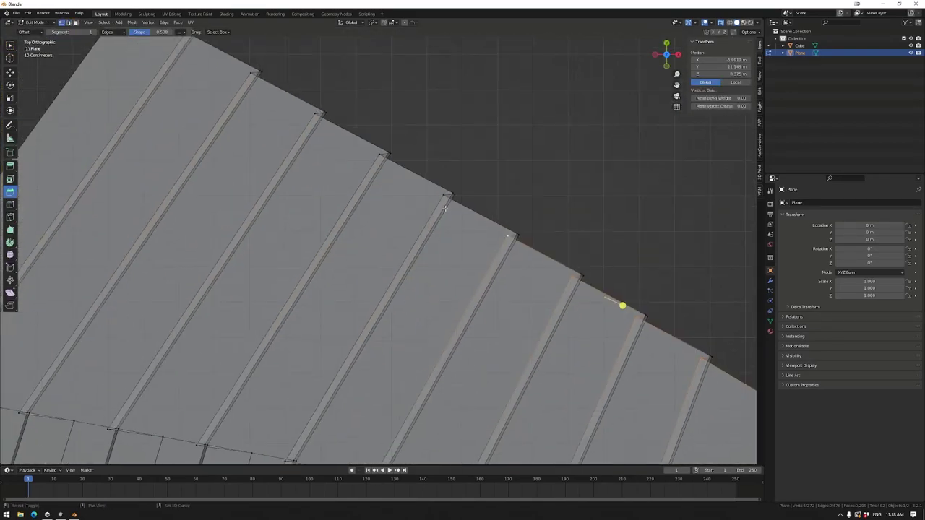
{"action": "middle_click_drag", "start_coordinate": [322, 118], "coordinate": [408, 128], "text": "shift"}
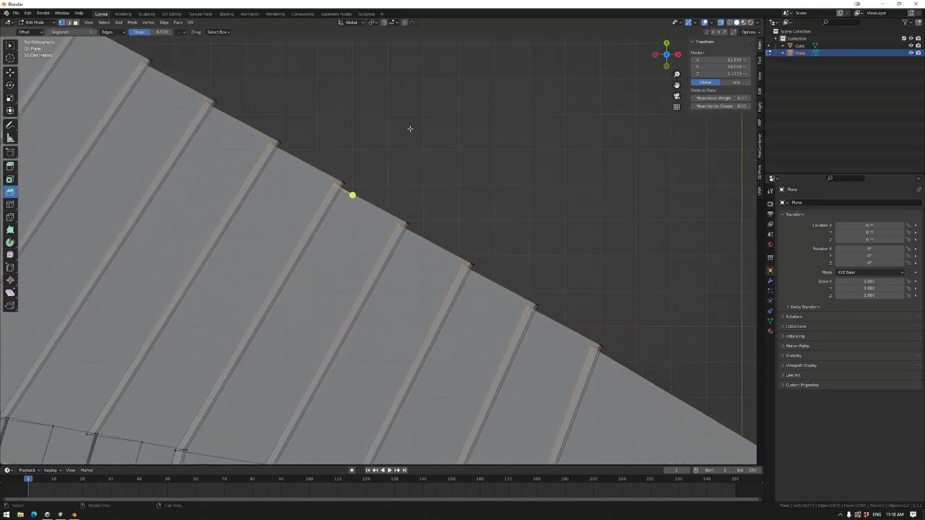
{"action": "key", "text": "g"}
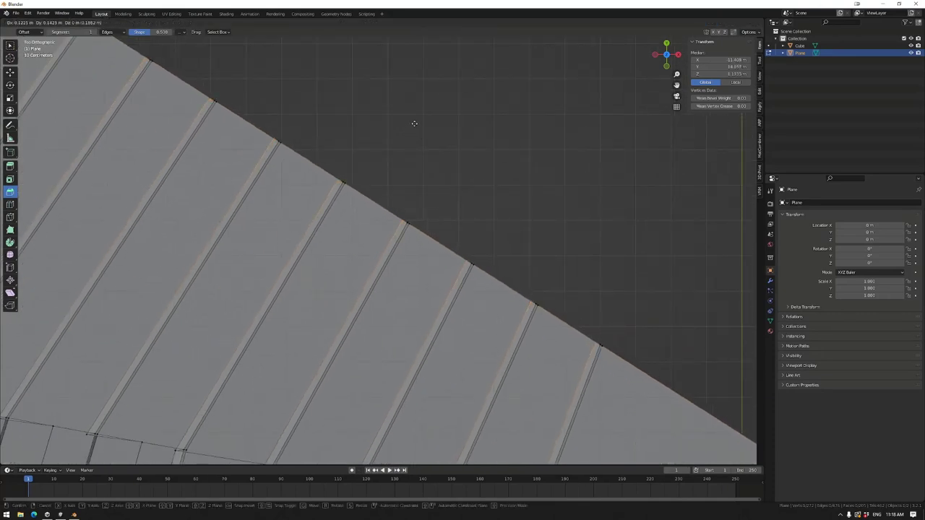
{"action": "left_click", "coordinate": [414, 124]}
Move the outer end vertices of the shifted riser loops on the negative Y side into line with the slanted outer edge.
{"action": "scroll", "coordinate": [399, 221], "scroll_direction": "down", "scroll_amount": 5}
{"action": "scroll", "coordinate": [539, 219], "scroll_direction": "up", "scroll_amount": 5}
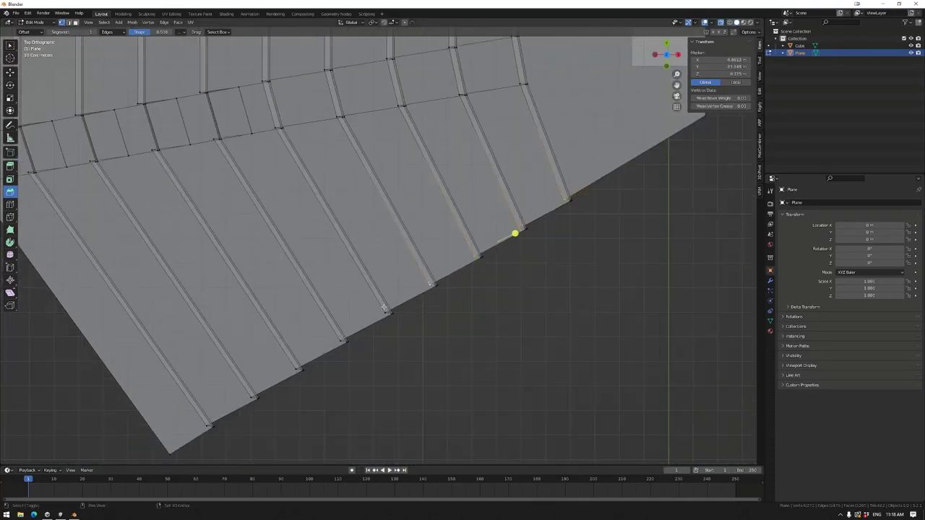
{"action": "key", "text": "g"}
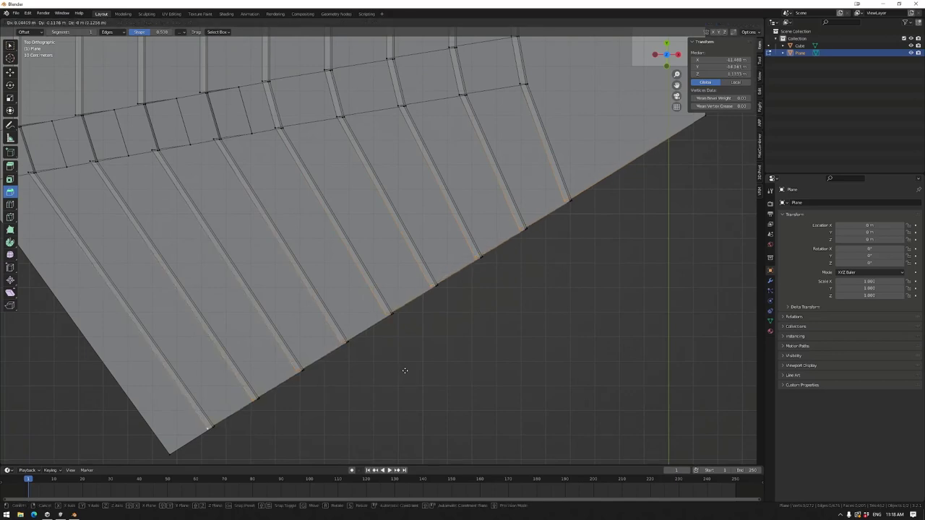
{"action": "left_click", "coordinate": [404, 372]}
Fill the open side faces at the riser ends along the negative Y side of the tiers.
{"action": "scroll", "coordinate": [405, 372], "scroll_direction": "down", "scroll_amount": 5}
{"action": "middle_click_drag", "start_coordinate": [404, 372], "coordinate": [325, 215]}
{"action": "scroll", "coordinate": [503, 227], "scroll_direction": "up", "scroll_amount": 4}
{"action": "left_click", "coordinate": [432, 241]}
{"action": "left_click", "coordinate": [437, 244]}
{"action": "left_click", "coordinate": [375, 211]}
{"action": "left_click", "coordinate": [321, 215]}
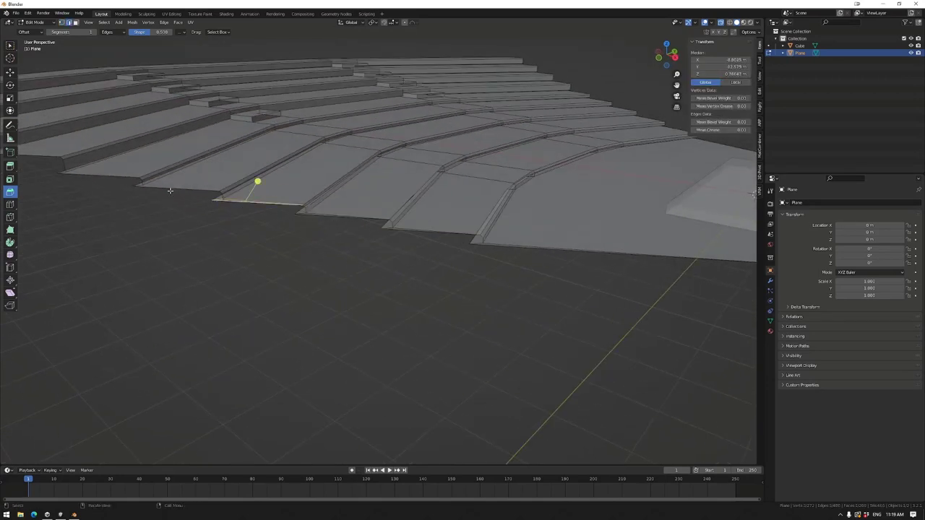
{"action": "middle_click_drag", "start_coordinate": [150, 200], "coordinate": [283, 232]}
{"action": "left_click", "coordinate": [283, 232]}
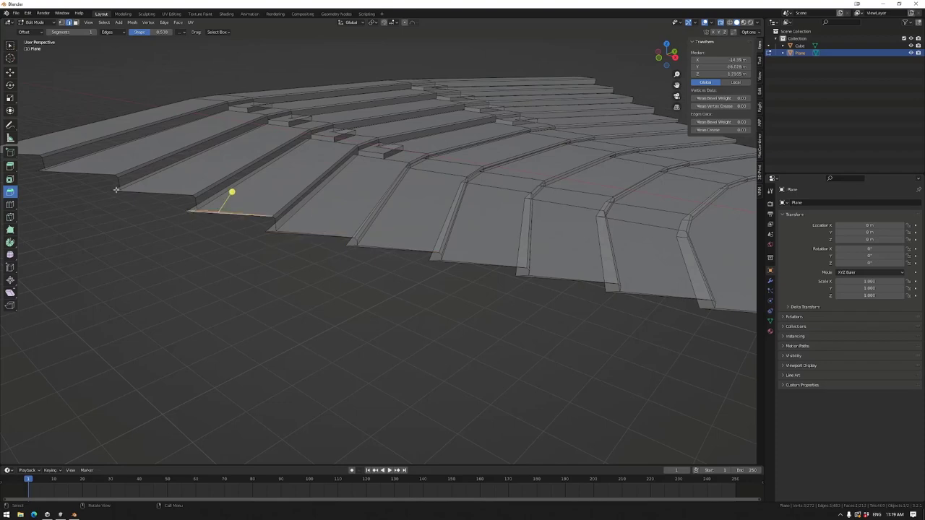
{"action": "left_click", "coordinate": [116, 189]}
Fill the open side faces at the riser ends along the positive Y side, including the one beside the flat front floor.
{"action": "middle_click_drag", "start_coordinate": [115, 189], "coordinate": [648, 291], "text": "shift"}
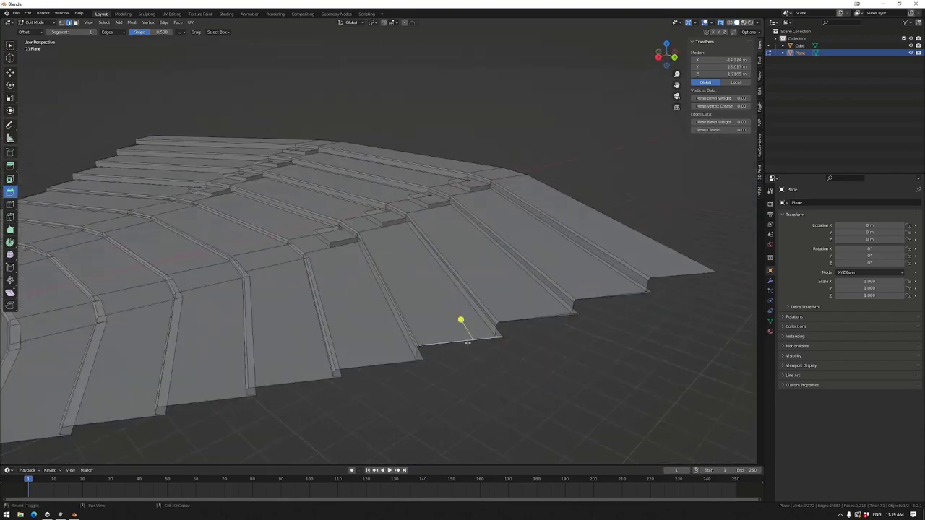
{"action": "middle_click_drag", "start_coordinate": [316, 378], "coordinate": [431, 306]}
{"action": "left_click", "coordinate": [432, 306]}
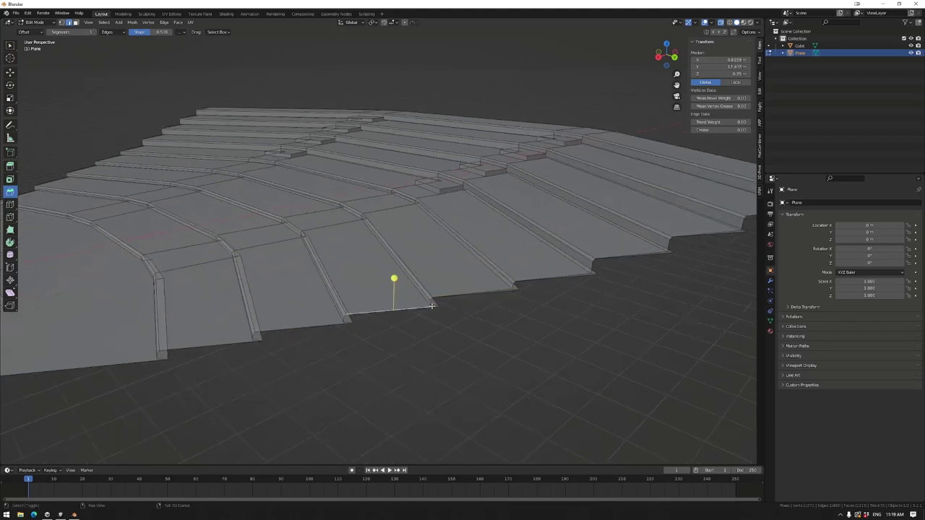
{"action": "left_click", "coordinate": [303, 329]}
{"action": "left_click", "coordinate": [210, 344]}
{"action": "middle_click_drag", "start_coordinate": [210, 345], "coordinate": [355, 335]}
{"action": "left_click", "coordinate": [321, 334]}
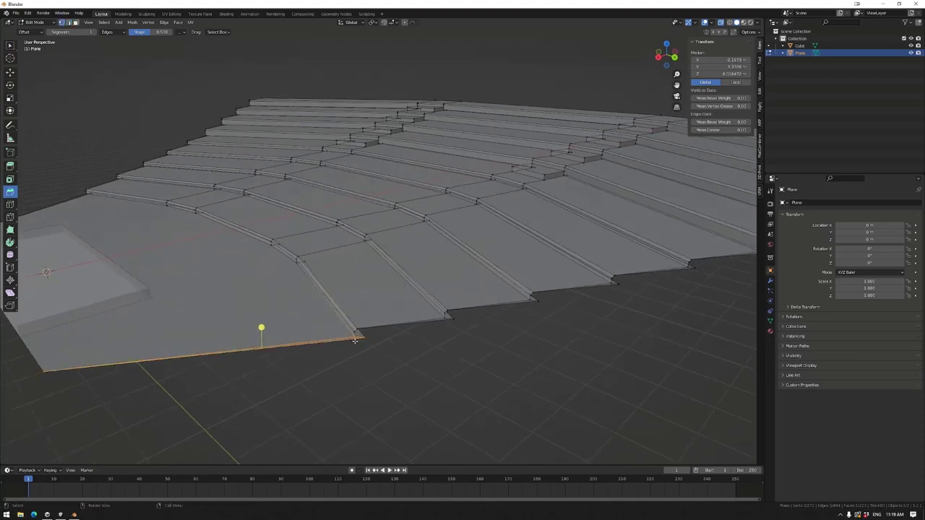
Add a new corner vertex with a side face at the end of each tier along the positive Y side.
{"action": "left_click", "coordinate": [356, 336]}
{"action": "key", "text": "g"}
{"action": "key", "text": "Escape"}
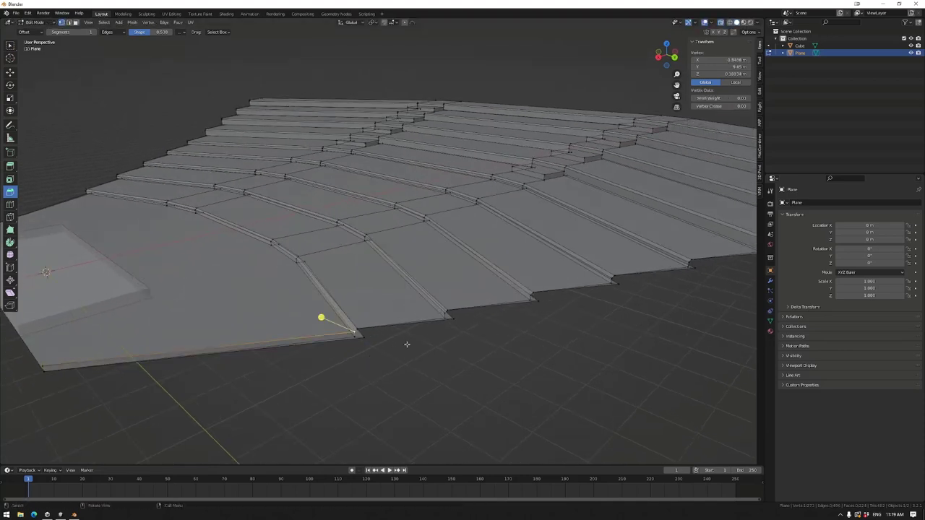
{"action": "key", "text": "ctrl+z"}
{"action": "key", "text": "ctrl+z"}
{"action": "key", "text": "ctrl+z"}
{"action": "key", "text": "ctrl+z"}
{"action": "key", "text": "ctrl+z"}
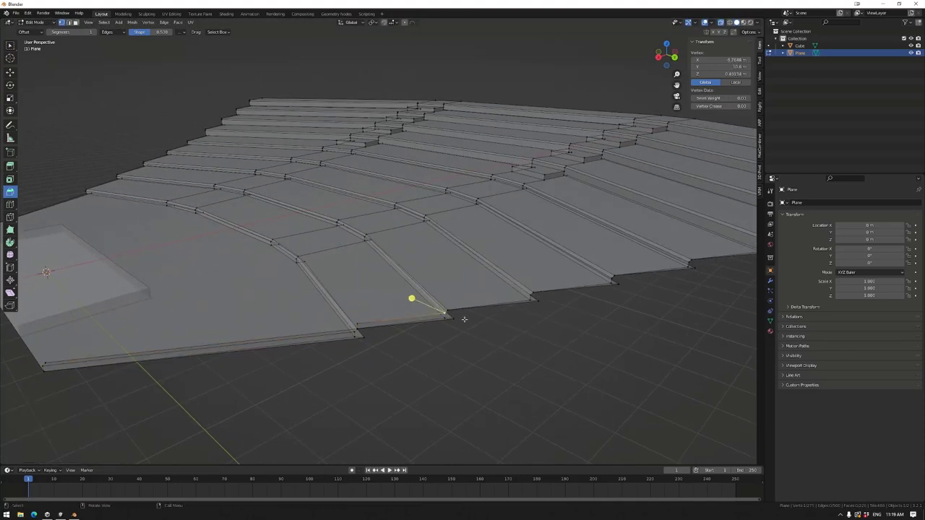
{"action": "key", "text": "ctrl+z"}
{"action": "key", "text": "ctrl+z"}
{"action": "key", "text": "ctrl+z"}
{"action": "key", "text": "ctrl+z"}
{"action": "key", "text": "ctrl+z"}
{"action": "key", "text": "ctrl+z"}
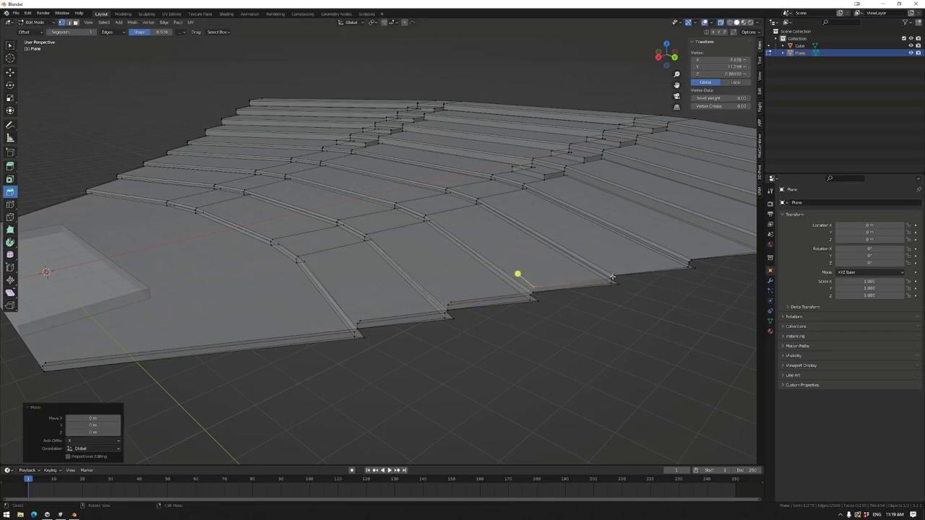
{"action": "middle_click_drag", "start_coordinate": [609, 283], "coordinate": [577, 291]}
{"action": "key", "text": "ctrl+z"}
{"action": "key", "text": "ctrl+z"}
{"action": "key", "text": "ctrl+z"}
{"action": "key", "text": "ctrl+z"}
{"action": "key", "text": "ctrl+z"}
{"action": "key", "text": "ctrl+z"}
{"action": "key", "text": "ctrl+shift+z"}
{"action": "key", "text": "ctrl+shift+z"}
{"action": "key", "text": "ctrl+shift+z"}
{"action": "key", "text": "ctrl+shift+z"}
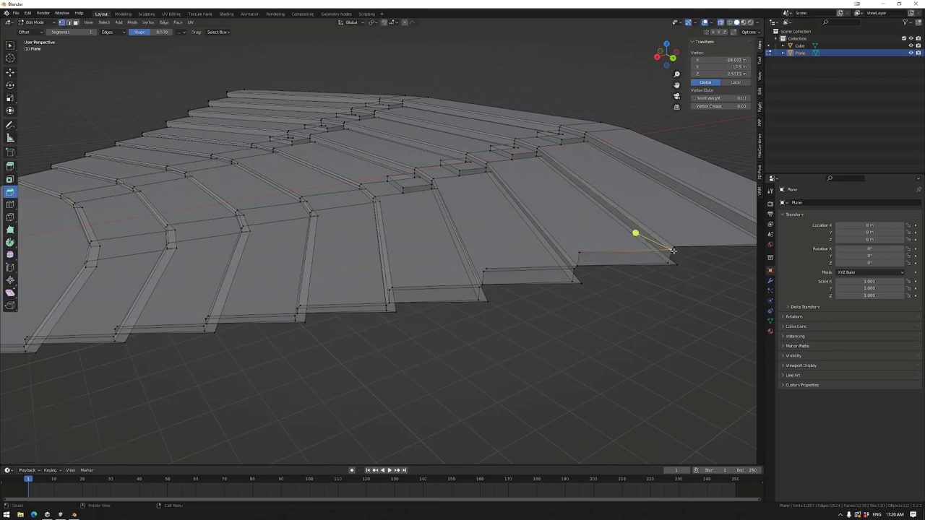
{"action": "key", "text": "ctrl+shift+z"}
{"action": "key", "text": "ctrl+shift+z"}
Add a new corner vertex with a side face at the end of each tier along the negative Y side.
{"action": "middle_click_drag", "start_coordinate": [672, 249], "coordinate": [434, 280]}
{"action": "key", "text": "ctrl+shift+z"}
{"action": "key", "text": "ctrl+shift+z"}
{"action": "key", "text": "ctrl+shift+z"}
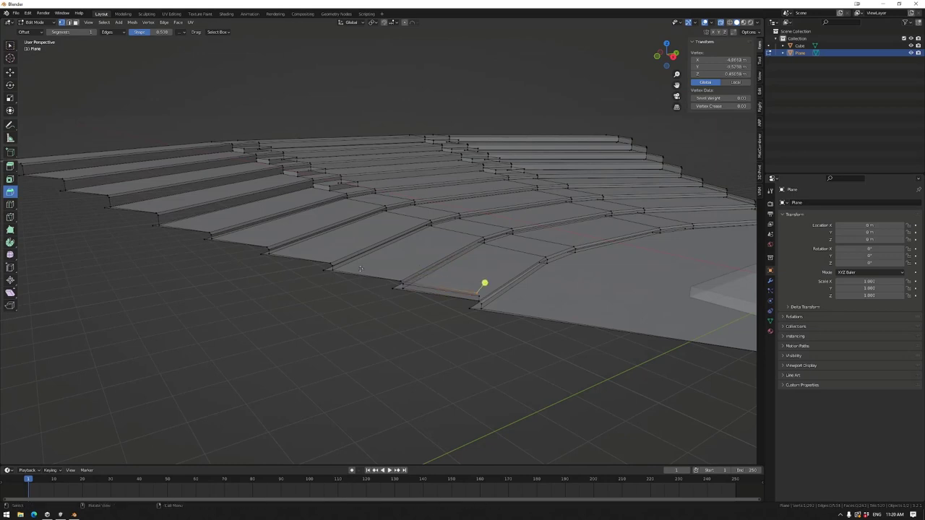
{"action": "key", "text": "ctrl+shift+z"}
{"action": "key", "text": "ctrl+shift+z"}
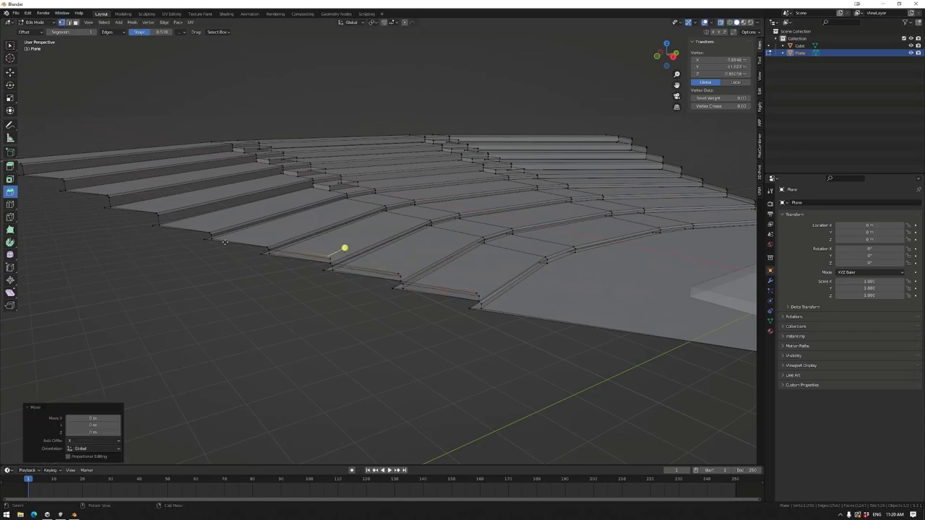
{"action": "key", "text": "g"}
{"action": "left_click", "coordinate": [272, 225]}
{"action": "key", "text": "g"}
{"action": "left_click", "coordinate": [148, 196]}
{"action": "key", "text": "g"}
{"action": "left_click", "coordinate": [141, 191]}
{"action": "key", "text": "ctrl+z"}
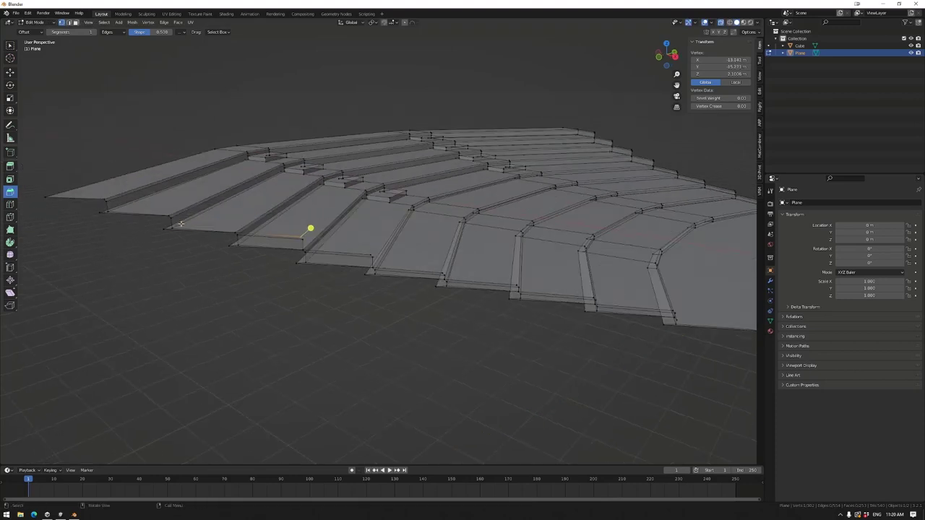
{"action": "key", "text": "g"}
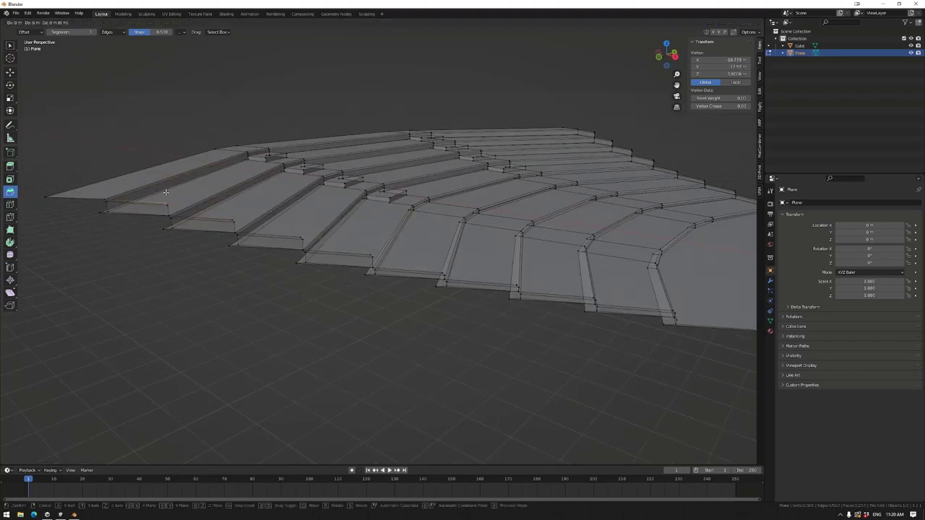
{"action": "left_click", "coordinate": [182, 197]}
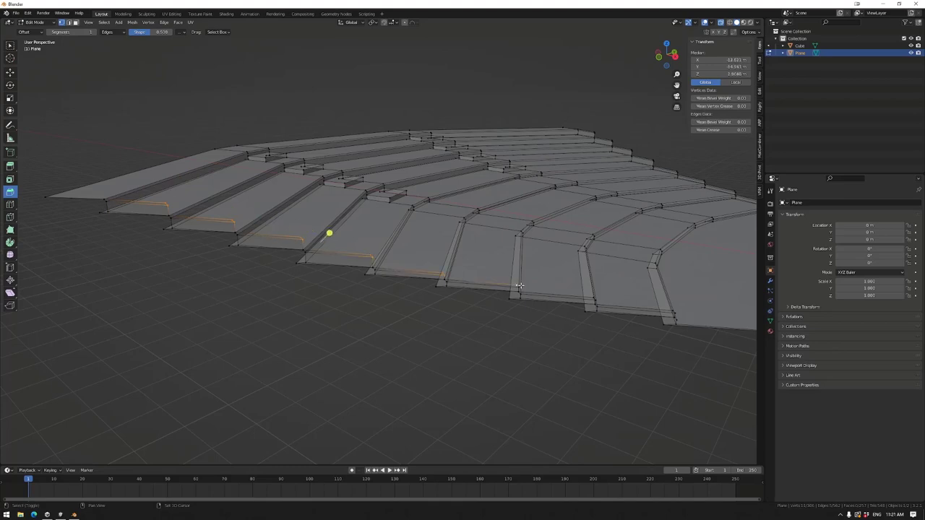
Merge the selected side vertices along the negative Y edge at their center and raise the merged vertex about 5.6 m along Z.
{"action": "key", "text": "m"}
{"action": "left_click", "coordinate": [601, 276]}
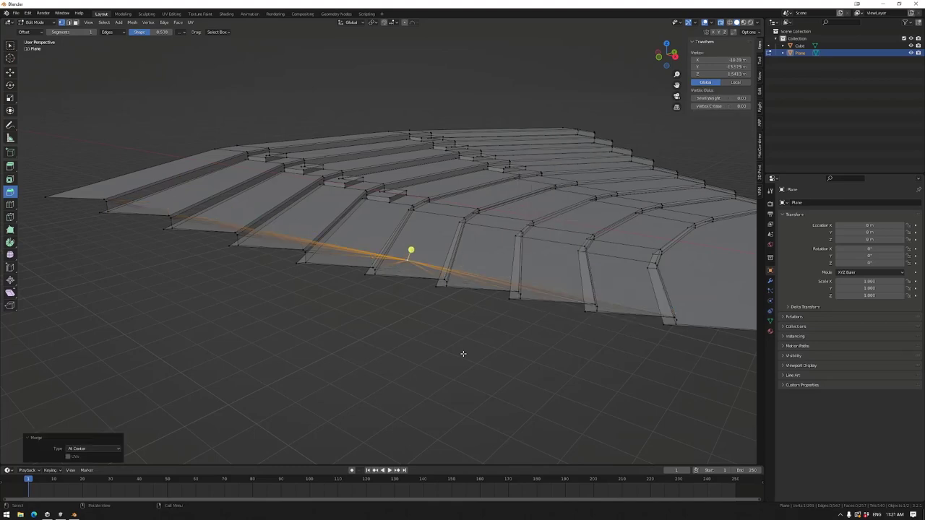
{"action": "key", "text": "g"}
{"action": "key", "text": "z"}
{"action": "left_click", "coordinate": [486, 226]}
Select the new side vertices along the positive Y edge, merge them at center, and show the model from the back.
{"action": "middle_click_drag", "start_coordinate": [537, 227], "coordinate": [409, 251]}
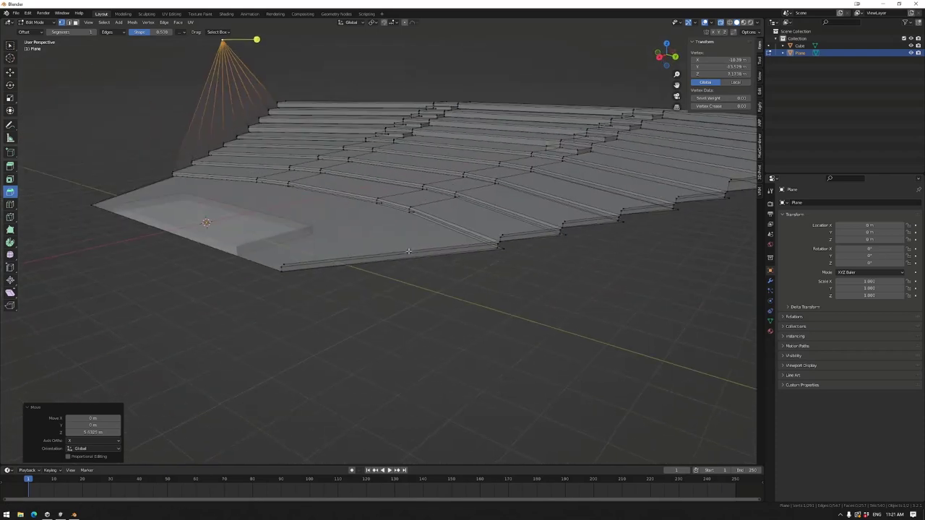
{"action": "left_click", "coordinate": [560, 226], "text": "shift"}
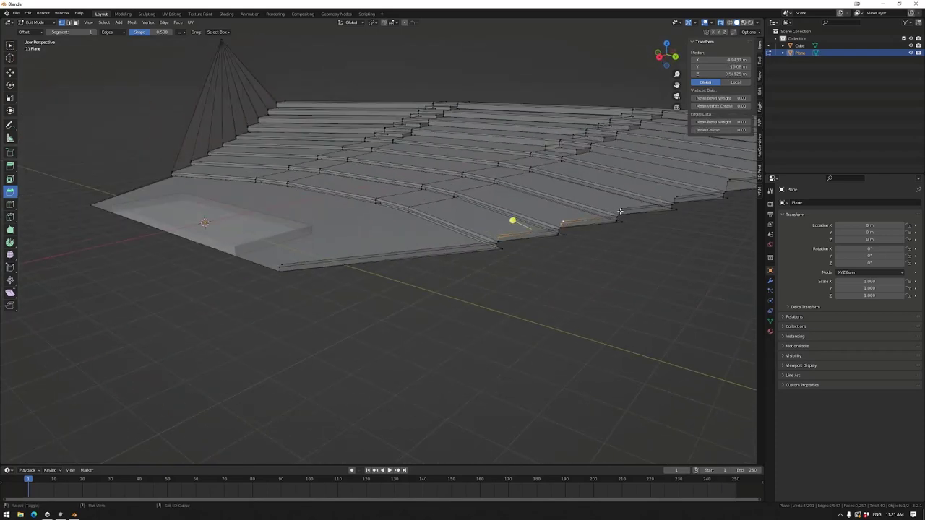
{"action": "middle_click_drag", "start_coordinate": [620, 212], "coordinate": [416, 279]}
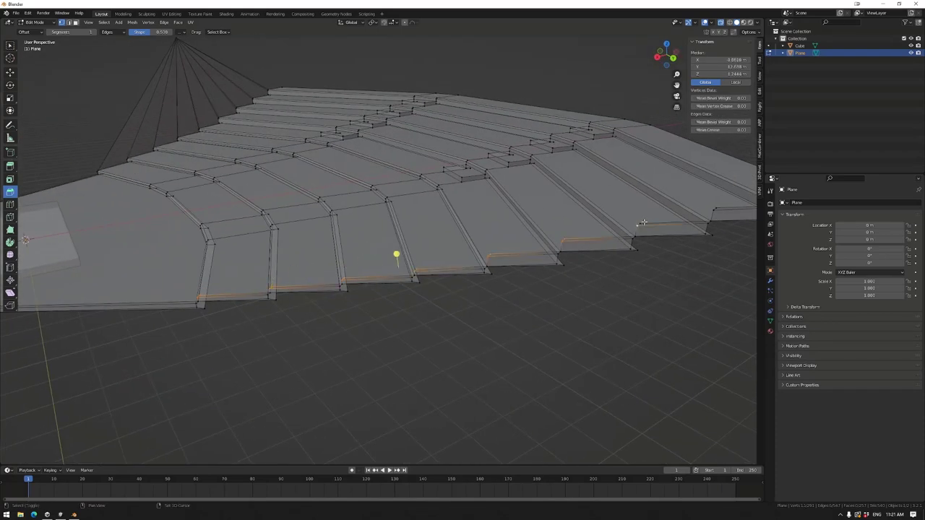
{"action": "right_click", "coordinate": [484, 303]}
{"action": "left_click", "coordinate": [542, 303]}
{"action": "key", "text": "ctrl+KP_1"}
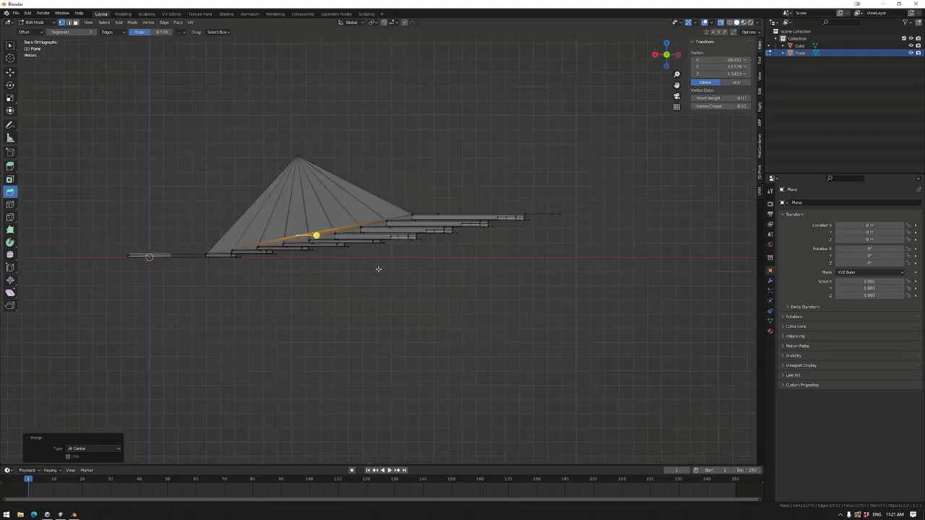
Raise the merged vertex on the positive Y side about 5.66 m along Z.
{"action": "scroll", "coordinate": [295, 229], "scroll_direction": "up", "scroll_amount": 3}
{"action": "key", "text": "g"}
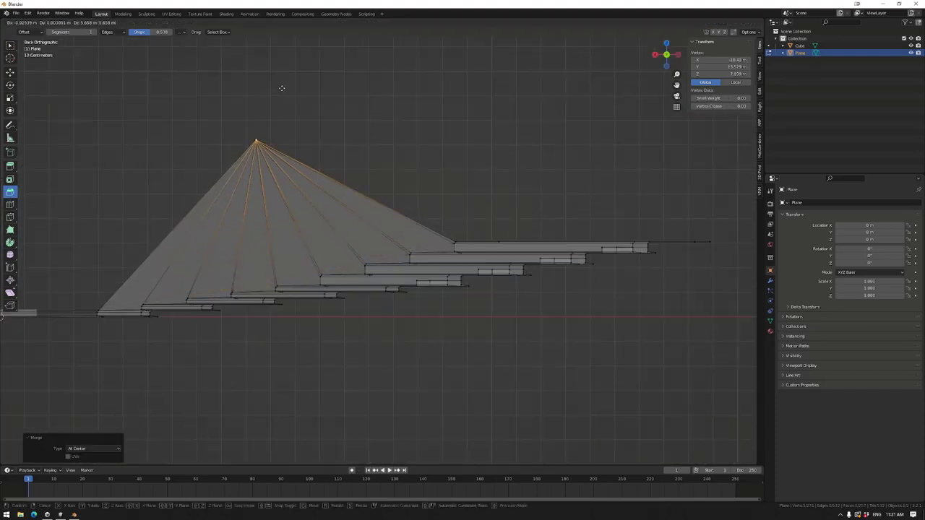
{"action": "left_click", "coordinate": [282, 87]}
Align the two peak vertices by scaling them to 0 on X, and move them about 6.2 m along X toward the stage.
{"action": "left_click", "coordinate": [390, 141]}
{"action": "type", "text": "s"}
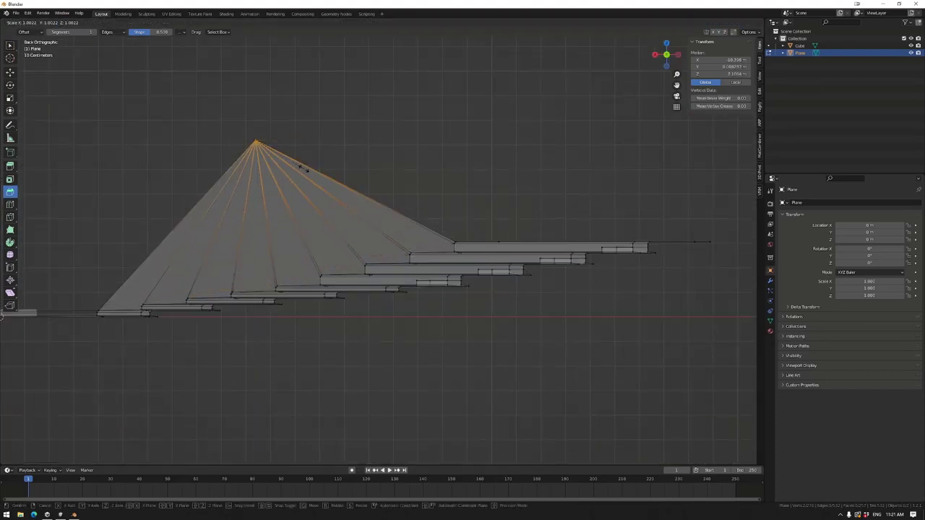
{"action": "type", "text": "0"}
{"action": "key", "text": "Return"}
{"action": "key", "text": "g"}
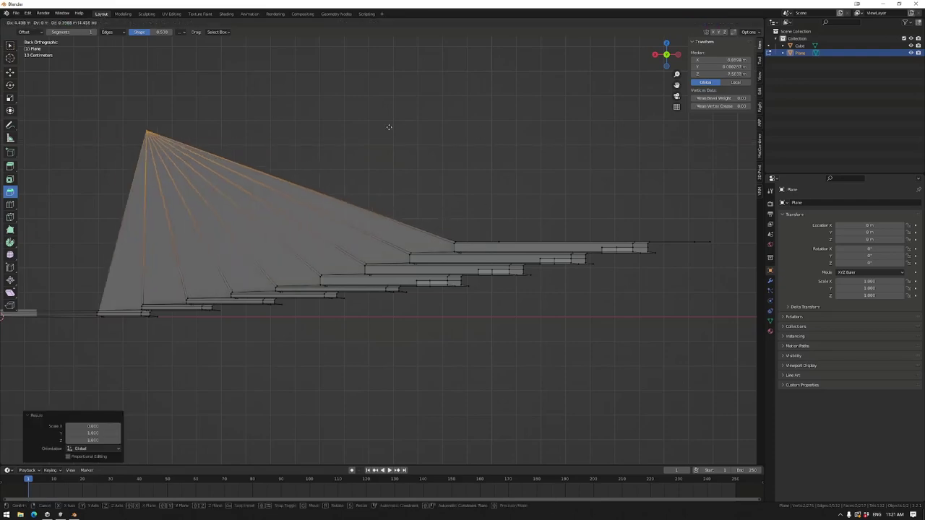
{"action": "left_click", "coordinate": [345, 125]}
Scale the two peak vertices closer together along Y until they line up with the angled side edges in top view.
{"action": "middle_click_drag", "start_coordinate": [345, 125], "coordinate": [611, 113]}
{"action": "left_click", "coordinate": [667, 45]}
{"action": "middle_click_drag", "start_coordinate": [503, 335], "coordinate": [431, 225], "text": "shift"}
{"action": "left_click", "coordinate": [471, 303]}
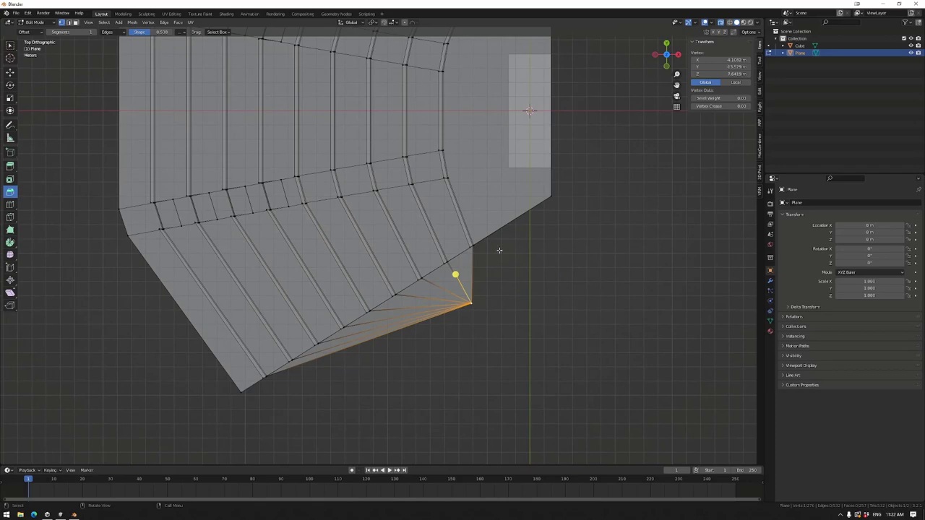
{"action": "middle_click_drag", "start_coordinate": [498, 250], "coordinate": [455, 184], "text": "shift"}
{"action": "key", "text": "y"}
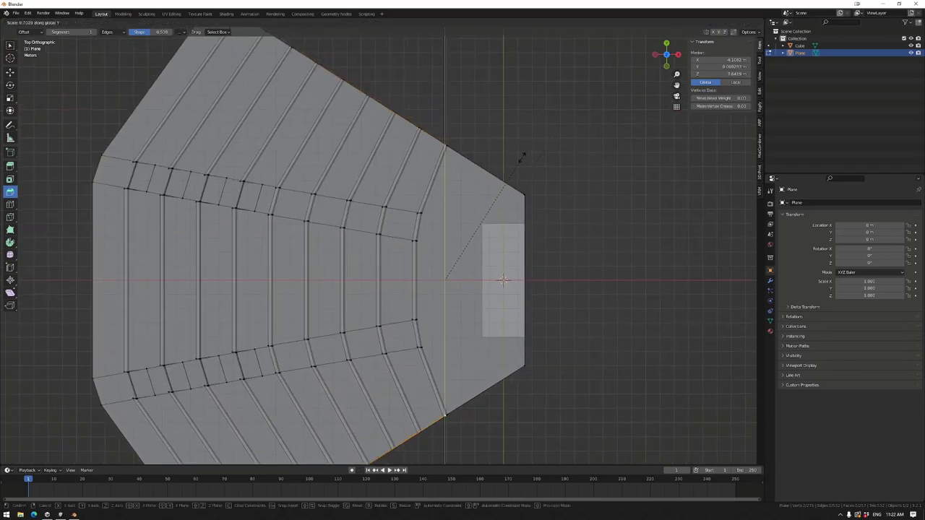
{"action": "left_click", "coordinate": [523, 155]}
Close the front part of each side wall by merging its front corner vertex into the peak vertex with At Last.
{"action": "middle_click_drag", "start_coordinate": [523, 155], "coordinate": [393, 351]}
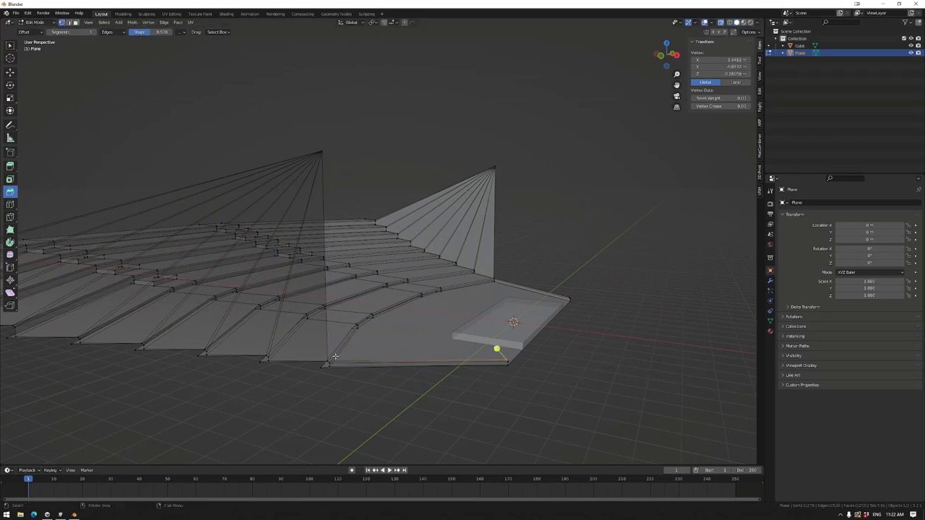
{"action": "left_click", "coordinate": [322, 152], "text": "shift"}
{"action": "right_click", "coordinate": [516, 270]}
{"action": "left_click", "coordinate": [599, 306]}
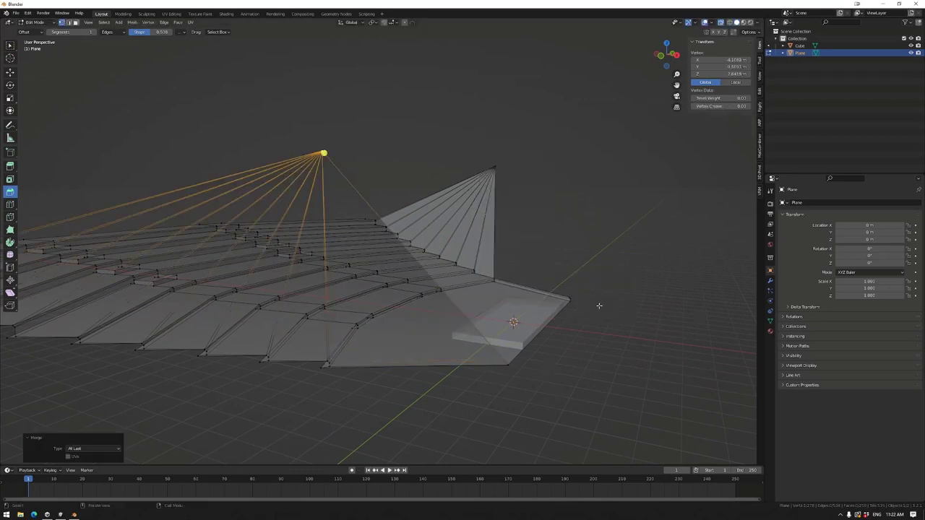
{"action": "left_click", "coordinate": [561, 289]}
{"action": "left_click", "coordinate": [494, 169], "text": "shift"}
{"action": "right_click", "coordinate": [540, 190]}
{"action": "left_click", "coordinate": [593, 227]}
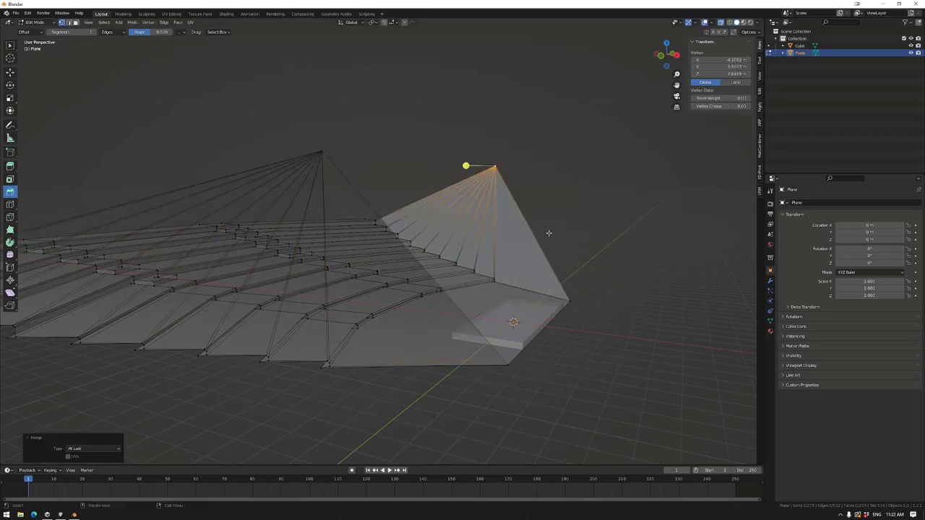
Select both peak vertices and move them about 5.57 m along X and 2.65 m down, directly above the front floor edge.
{"action": "middle_click_drag", "start_coordinate": [592, 227], "coordinate": [489, 180]}
{"action": "left_click", "coordinate": [430, 142], "text": "shift"}
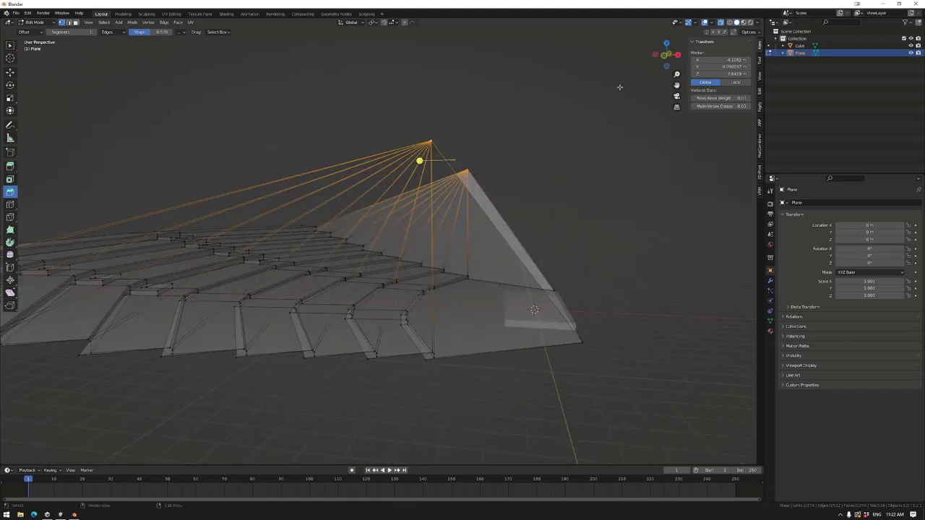
{"action": "left_click", "coordinate": [664, 58]}
{"action": "key", "text": "g"}
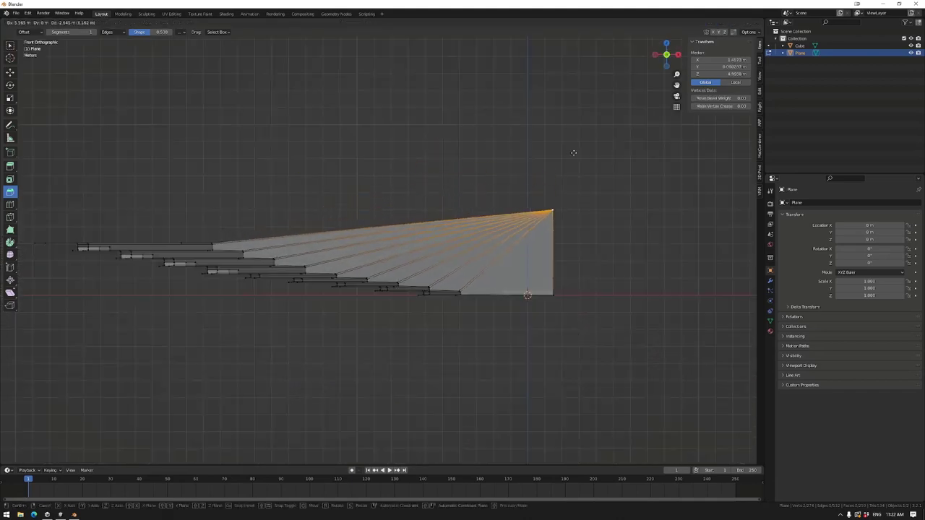
{"action": "left_click", "coordinate": [572, 153]}
Scale the two peak vertices along Y until they sit above the front floor corners.
{"action": "left_click", "coordinate": [666, 43]}
{"action": "key", "text": "s"}
{"action": "key", "text": "y"}
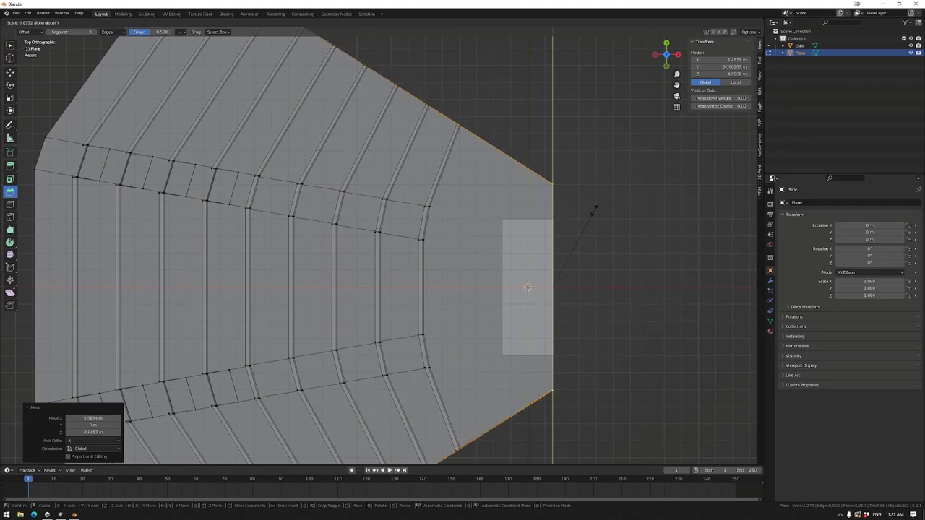
{"action": "left_click", "coordinate": [593, 211]}
Extrude the top edges of both side walls upward along Z.
{"action": "scroll", "coordinate": [462, 275], "scroll_direction": "down", "scroll_amount": 3}
{"action": "middle_click_drag", "start_coordinate": [462, 275], "coordinate": [584, 274]}
{"action": "key", "text": "e"}
{"action": "key", "text": "z"}
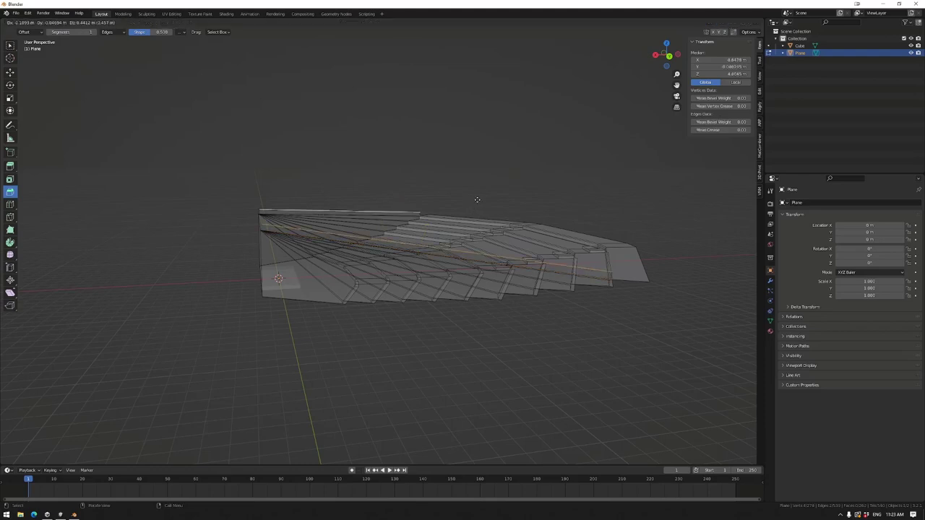
{"action": "left_click", "coordinate": [492, 163]}
Merge the raised front vertices of the side walls into the peak vertices below them.
{"action": "middle_click_drag", "start_coordinate": [492, 163], "coordinate": [395, 181]}
{"action": "left_click", "coordinate": [229, 174]}
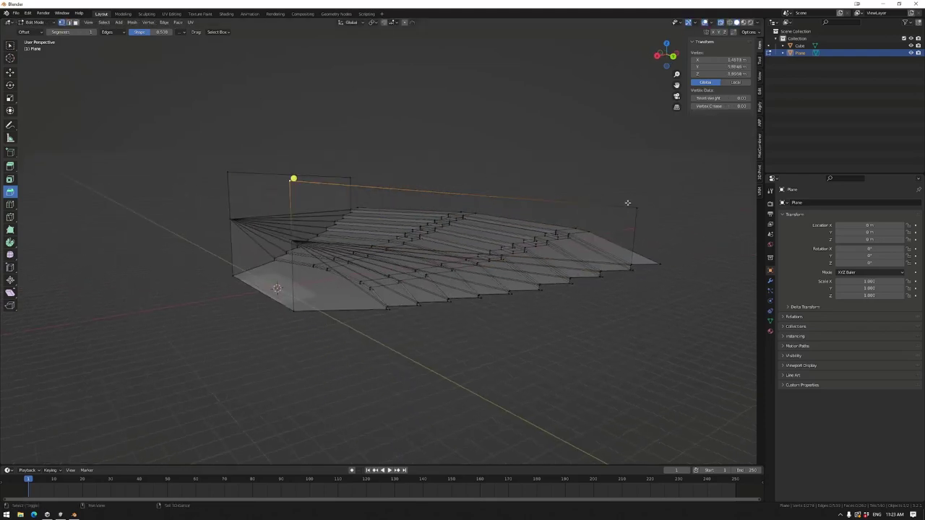
{"action": "right_click", "coordinate": [570, 43]}
{"action": "right_click", "coordinate": [350, 177]}
{"action": "left_click", "coordinate": [474, 202]}
Extend the vertical wall edge along the rear edge of the top tier to build the back wall segments.
{"action": "middle_click_drag", "start_coordinate": [475, 203], "coordinate": [572, 287]}
{"action": "middle_click_drag", "start_coordinate": [644, 211], "coordinate": [536, 109]}
{"action": "key", "text": "g"}
{"action": "left_click", "coordinate": [594, 169]}
{"action": "key", "text": "g"}
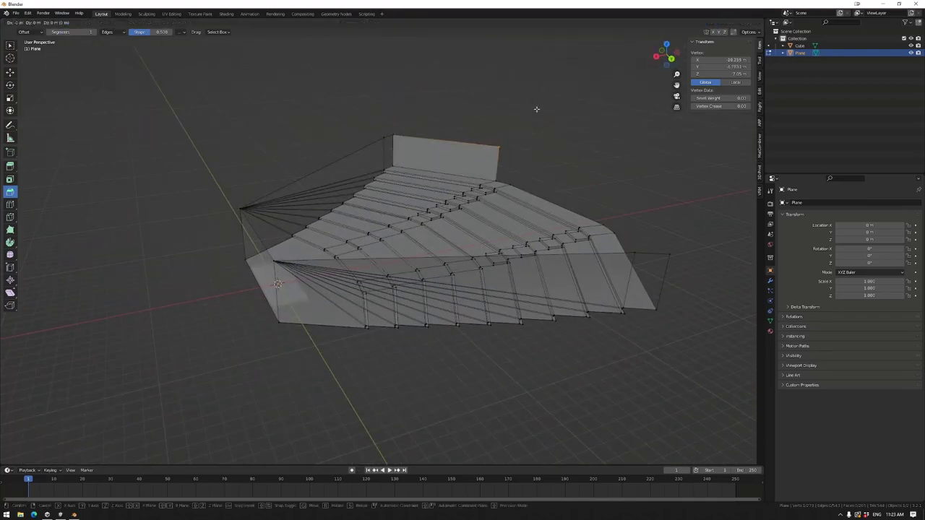
{"action": "left_click", "coordinate": [632, 158]}
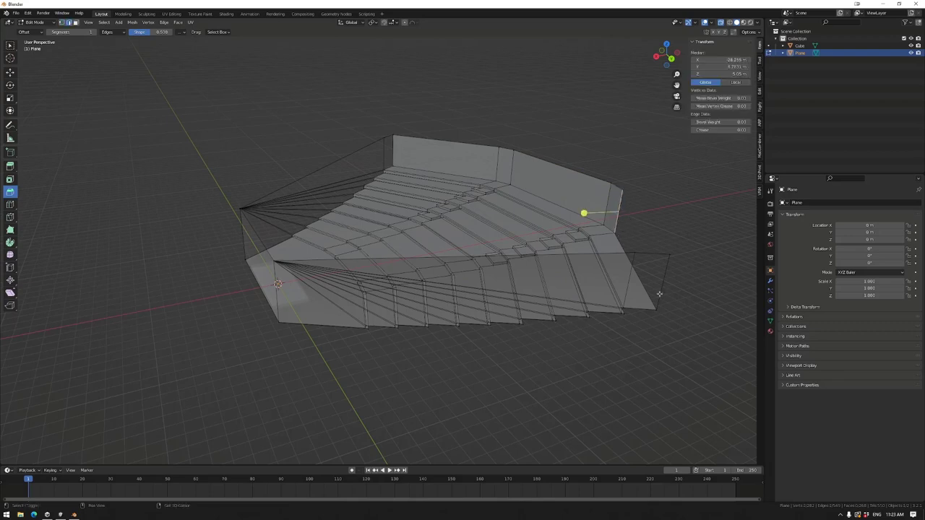
Merge the duplicate upper vertices where the back wall meets the side walls.
{"action": "middle_click_drag", "start_coordinate": [590, 207], "coordinate": [498, 195]}
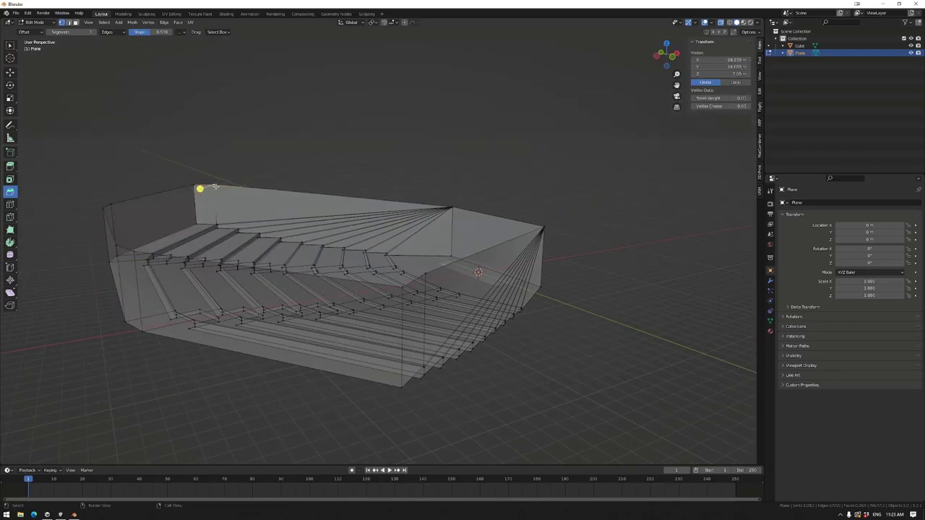
{"action": "right_click", "coordinate": [499, 195]}
{"action": "mouse_move", "coordinate": [498, 195]}
{"action": "left_click", "coordinate": [533, 192]}
{"action": "key", "text": "ctrl+z"}
{"action": "right_click", "coordinate": [580, 223]}
{"action": "left_click", "coordinate": [612, 255]}
Close the open front and top of the auditorium walls with faces.
{"action": "middle_click_drag", "start_coordinate": [612, 254], "coordinate": [345, 125]}
{"action": "key", "text": "ctrl+z"}
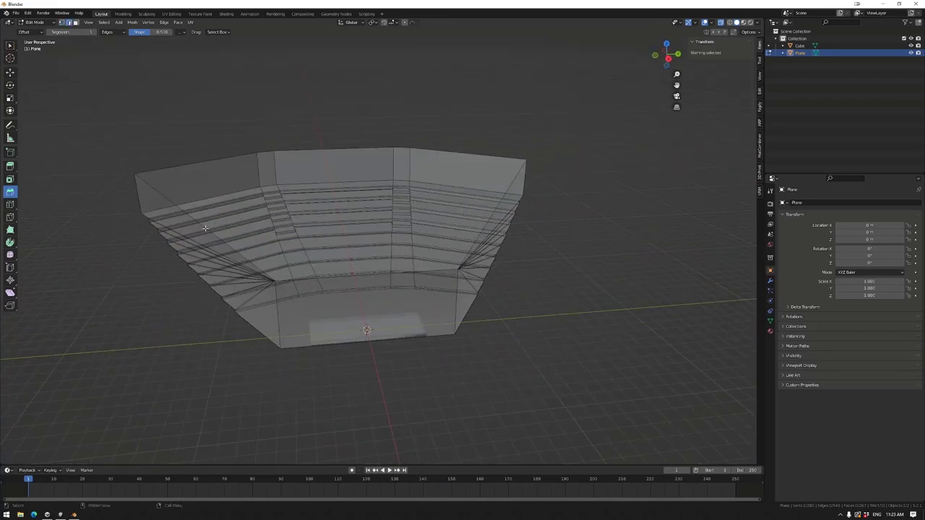
{"action": "key", "text": "ctrl+z"}
{"action": "left_click", "coordinate": [490, 216]}
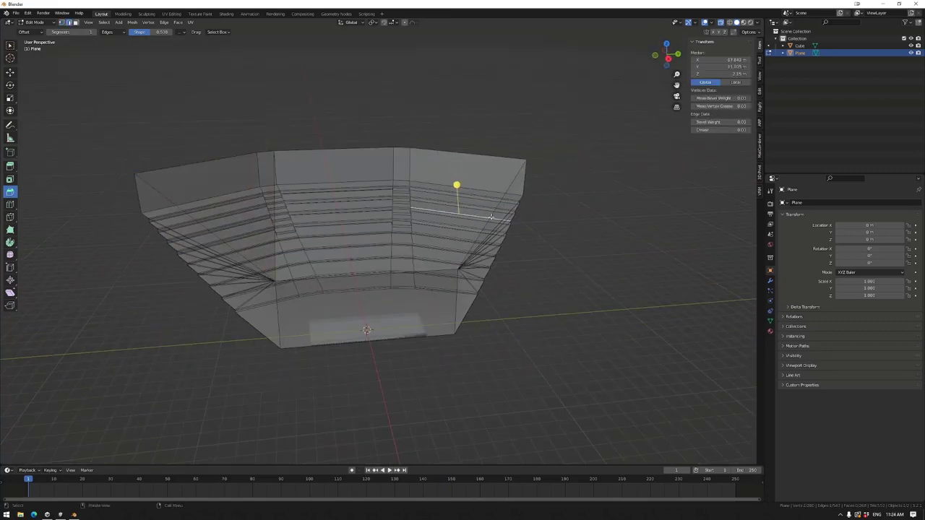
{"action": "left_click", "coordinate": [421, 276], "text": "alt"}
Edit the stage slab and delete its side face along the front wall.
{"action": "mouse_move", "coordinate": [421, 276]}
{"action": "middle_mouse_down"}
{"action": "mouse_move", "coordinate": [355, 252]}
{"action": "mouse_move", "coordinate": [375, 317]}
{"action": "middle_mouse_up"}
{"action": "right_click", "coordinate": [390, 339]}
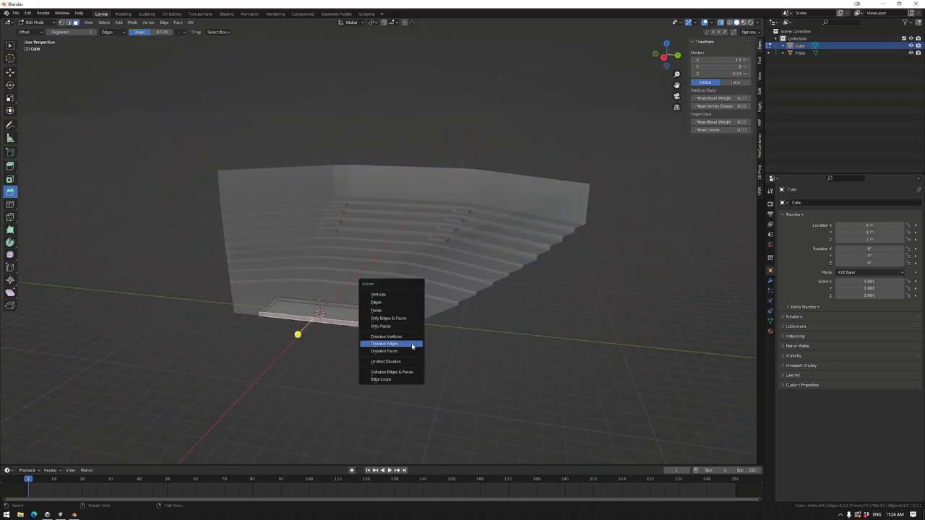
{"action": "left_click", "coordinate": [405, 340]}
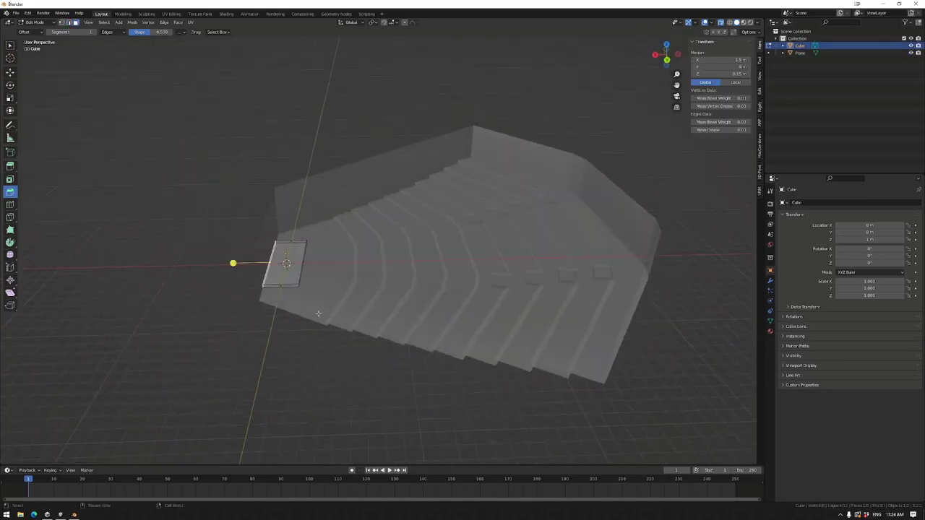
{"action": "right_click", "coordinate": [381, 305]}
{"action": "middle_click_drag", "start_coordinate": [318, 313], "coordinate": [384, 220]}
{"action": "left_click", "coordinate": [365, 283]}
Extrude the slab's long audience-facing side face inward along X and return to object mode.
{"action": "scroll", "coordinate": [431, 267], "scroll_direction": "up", "scroll_amount": 5}
{"action": "left_click", "coordinate": [208, 344]}
{"action": "left_click", "coordinate": [384, 219]}
{"action": "left_click_drag", "start_coordinate": [10, 166], "coordinate": [41, 184]}
{"action": "left_click", "coordinate": [391, 217]}
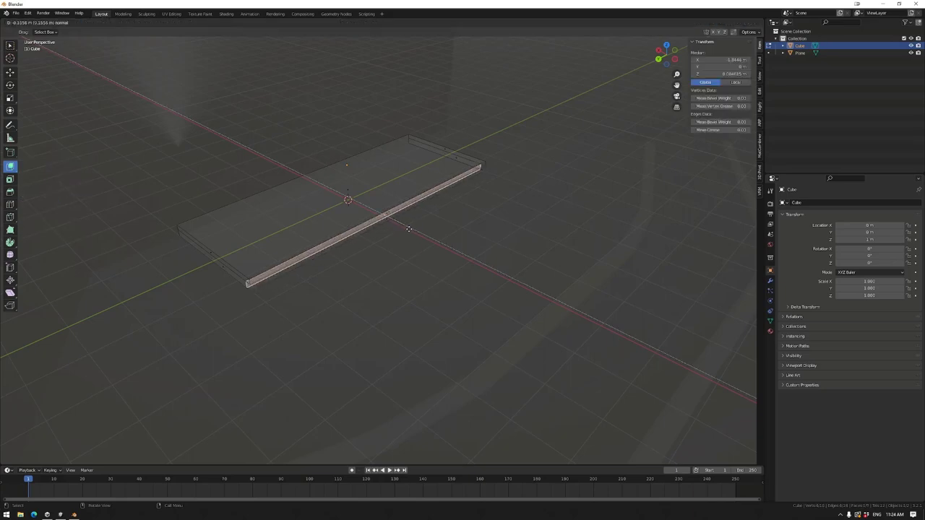
{"action": "key", "text": "x"}
{"action": "left_click", "coordinate": [446, 255]}
{"action": "middle_click_drag", "start_coordinate": [447, 255], "coordinate": [454, 222]}
{"action": "key", "text": "Tab"}
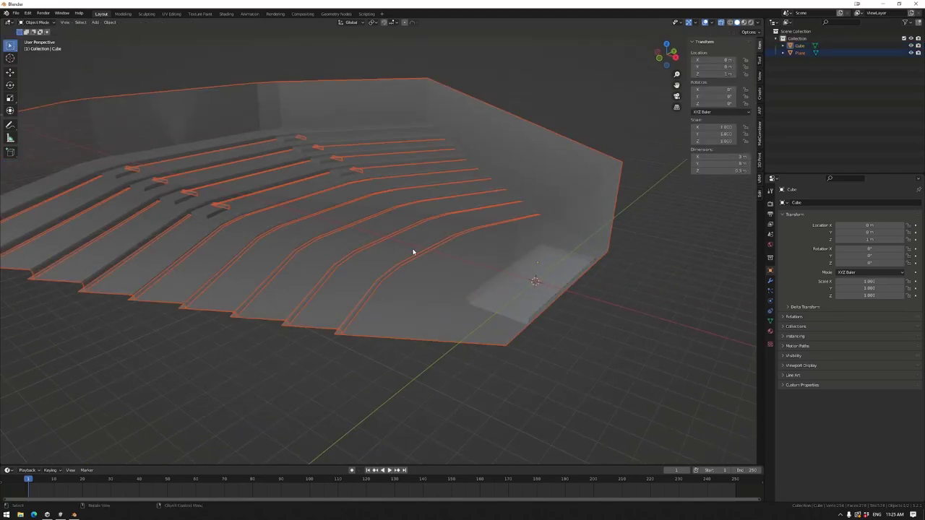
Apply all transforms (location, rotation and scale) to the stage slab.
{"action": "middle_click_drag", "start_coordinate": [412, 251], "coordinate": [504, 286]}
{"action": "left_click", "coordinate": [514, 289]}
{"action": "left_click", "coordinate": [485, 257]}
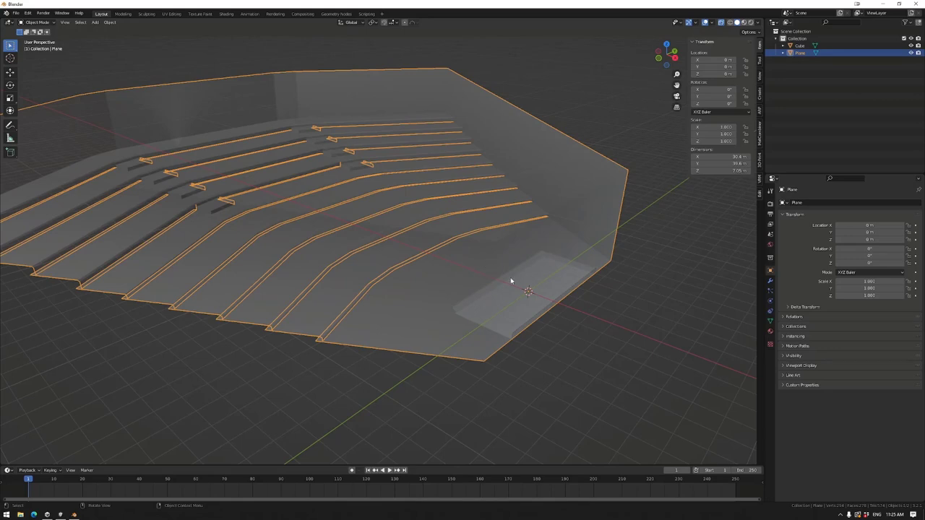
{"action": "middle_click_drag", "start_coordinate": [481, 282], "coordinate": [484, 274]}
{"action": "left_click", "coordinate": [547, 239], "text": "shift"}
{"action": "left_click", "coordinate": [608, 273]}
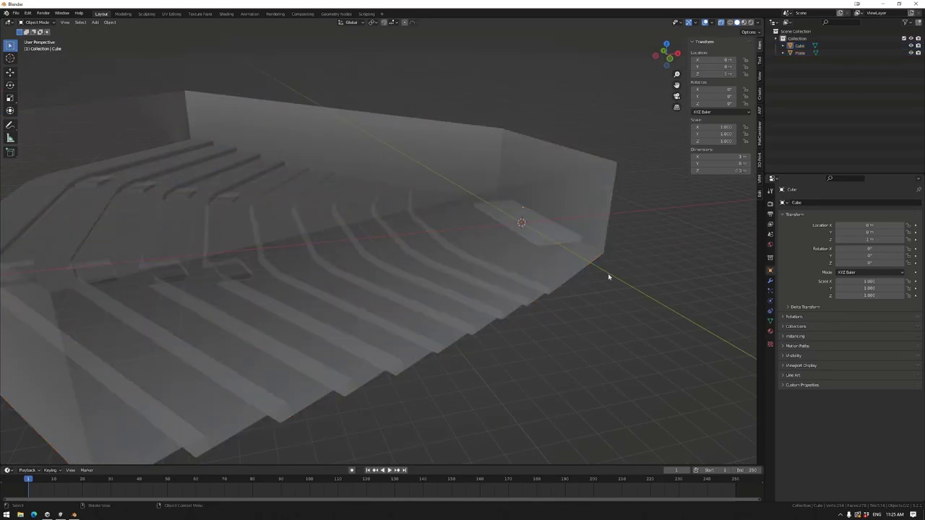
{"action": "key", "text": "ctrl+z"}
{"action": "key", "text": "ctrl+z"}
{"action": "right_click", "coordinate": [629, 308]}
{"action": "left_click", "coordinate": [624, 326]}
{"action": "right_click", "coordinate": [625, 311]}
{"action": "left_click", "coordinate": [625, 313]}
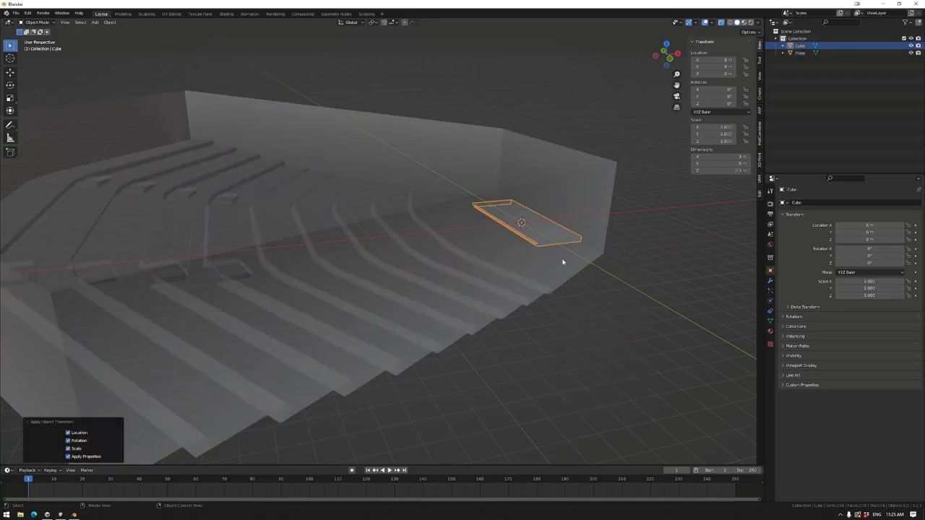
Unwrap all faces of the auditorium and slab together with Smart UV Project in the UV Editing workspace.
{"action": "left_click", "coordinate": [171, 14]}
{"action": "scroll", "coordinate": [629, 306], "scroll_direction": "down", "scroll_amount": 5}
{"action": "key", "text": "a"}
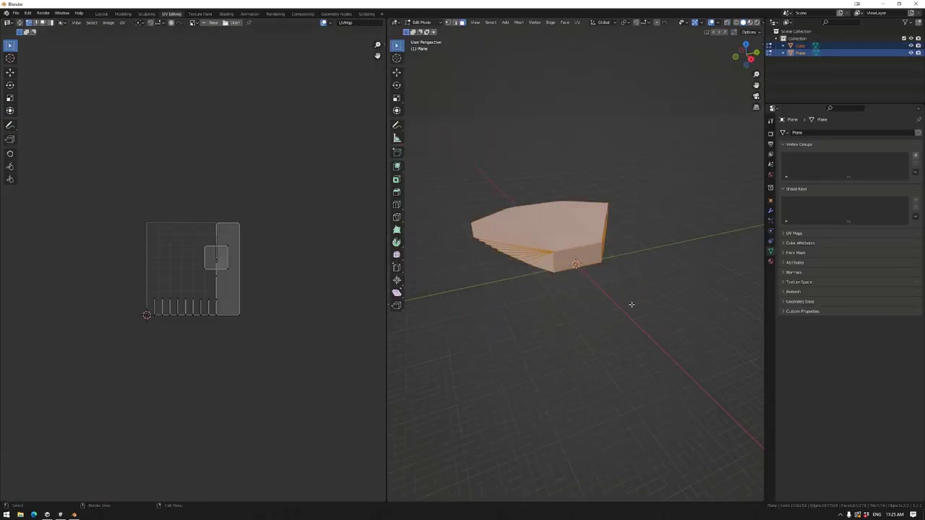
{"action": "middle_click_drag", "start_coordinate": [637, 234], "coordinate": [607, 223]}
{"action": "key", "text": "a"}
{"action": "left_click", "coordinate": [576, 22]}
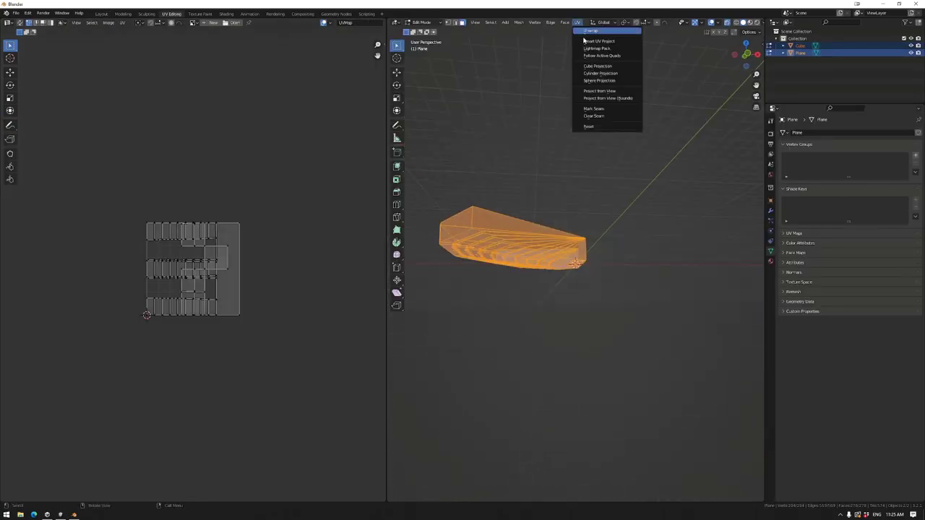
{"action": "left_click", "coordinate": [592, 41]}
{"action": "left_click", "coordinate": [589, 100]}
{"action": "scroll", "coordinate": [217, 274], "scroll_direction": "up", "scroll_amount": 6}
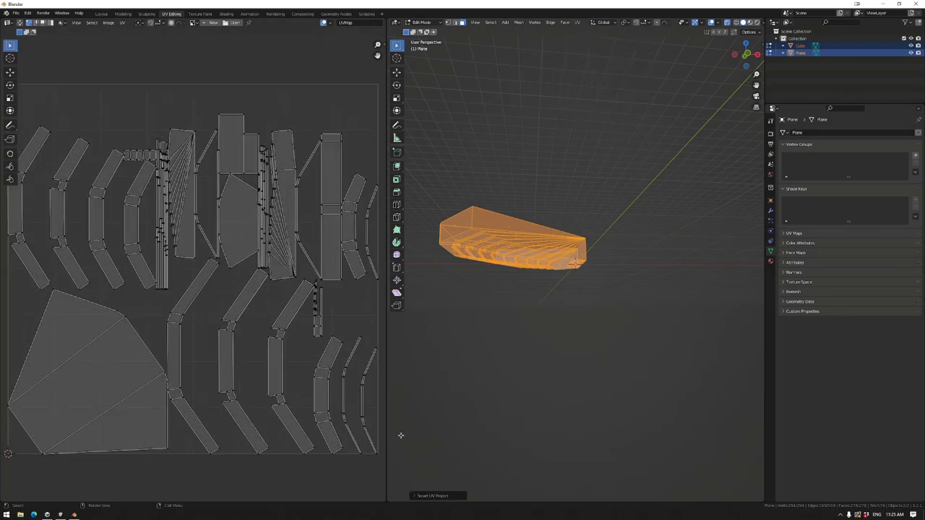
Show the model opaque in the viewport and add a new material named Primary to the auditorium.
{"action": "middle_click_drag", "start_coordinate": [559, 260], "coordinate": [516, 294]}
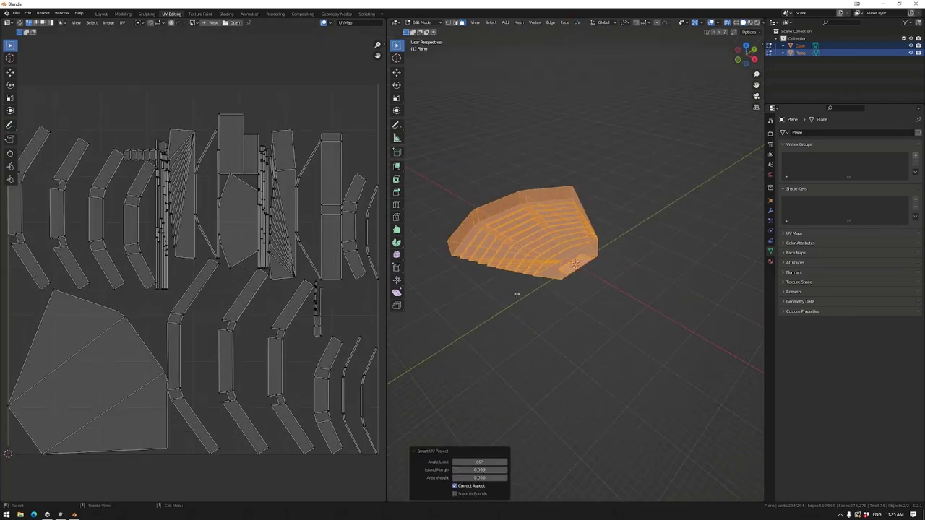
{"action": "scroll", "coordinate": [578, 217], "scroll_direction": "up", "scroll_amount": 2}
{"action": "left_click", "coordinate": [770, 261]}
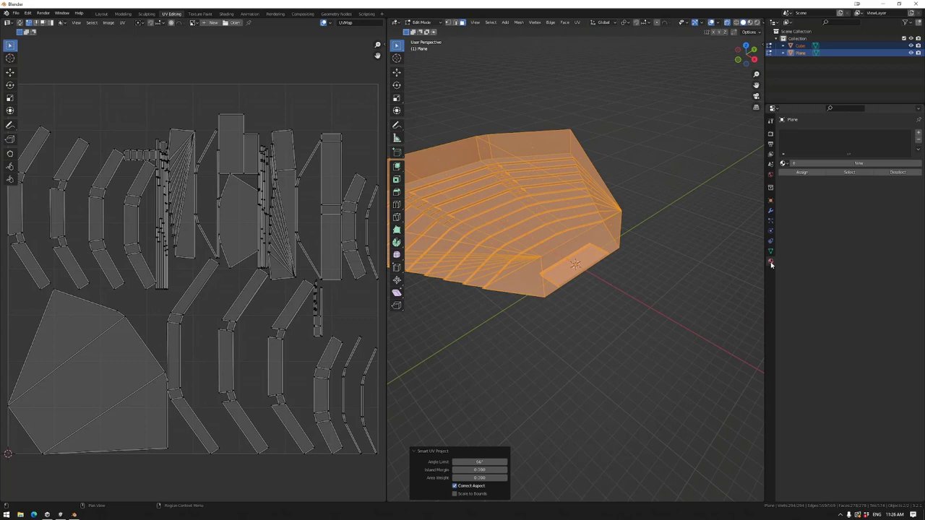
{"action": "left_click", "coordinate": [743, 23]}
{"action": "left_click", "coordinate": [830, 164]}
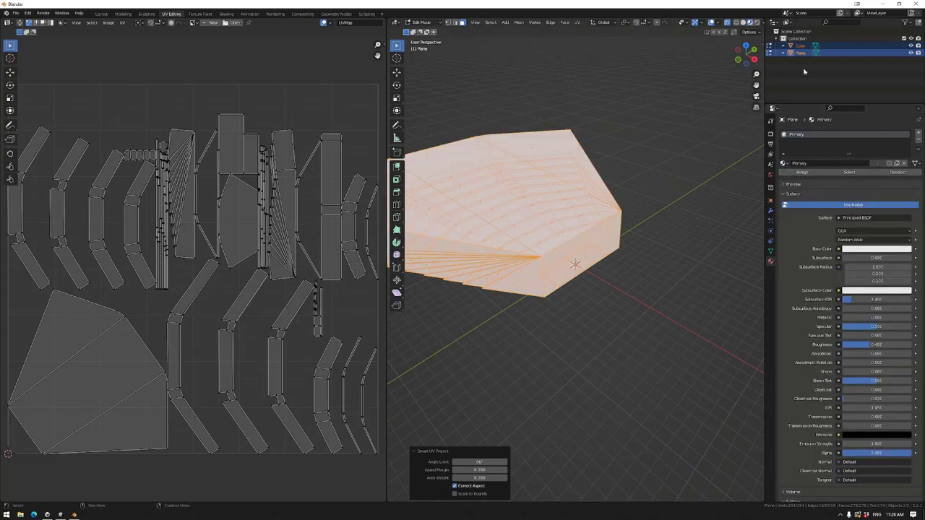
Add a second material named Glow with a saturated blue base color.
{"action": "left_click", "coordinate": [920, 134]}
{"action": "left_click", "coordinate": [842, 178]}
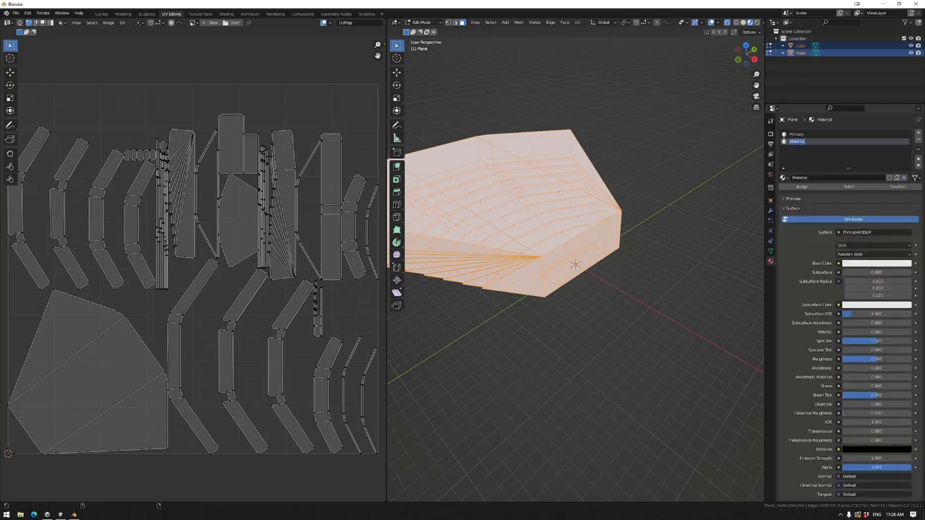
{"action": "left_click", "coordinate": [890, 265]}
{"action": "left_click", "coordinate": [893, 167]}
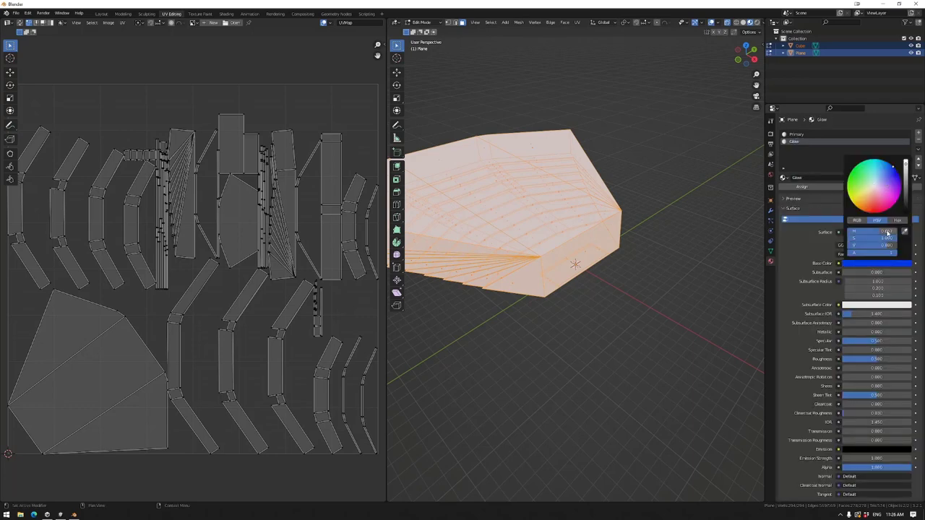
Flip the normals of all selected faces and turn on the face orientation overlay.
{"action": "middle_click_drag", "start_coordinate": [636, 253], "coordinate": [644, 274]}
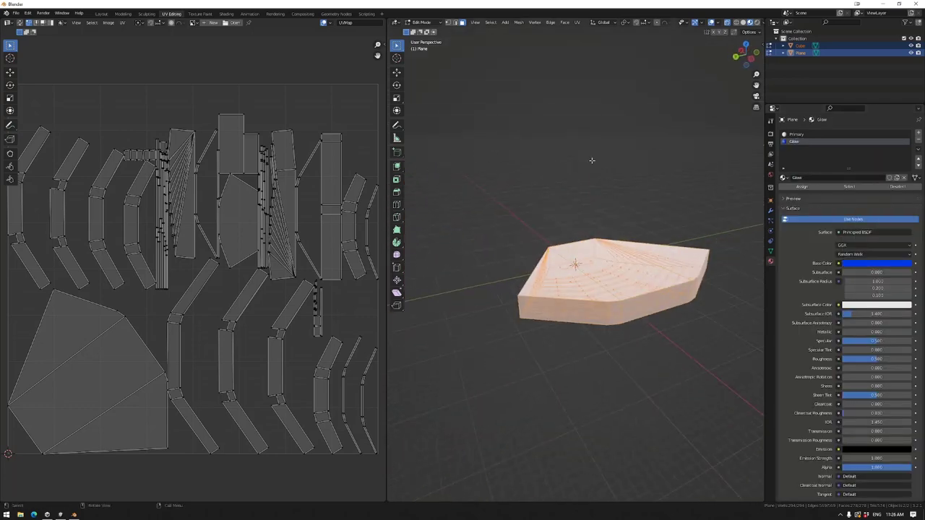
{"action": "left_click", "coordinate": [518, 22]}
{"action": "left_click", "coordinate": [600, 148]}
{"action": "middle_click_drag", "start_coordinate": [605, 151], "coordinate": [635, 166]}
{"action": "left_click", "coordinate": [718, 23]}
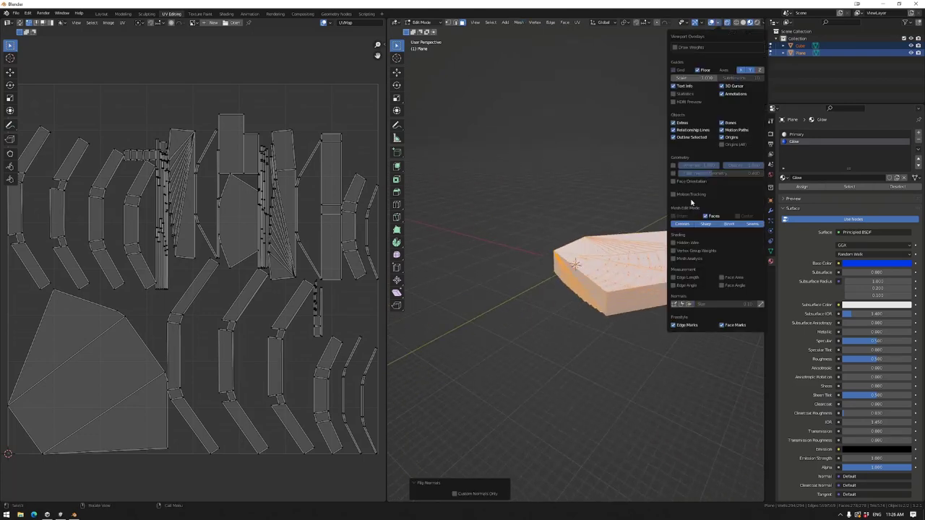
{"action": "left_click", "coordinate": [690, 182]}
Flip the normals of all selected faces once more so they point into the auditorium.
{"action": "middle_click_drag", "start_coordinate": [650, 217], "coordinate": [654, 285]}
{"action": "left_click", "coordinate": [518, 22]}
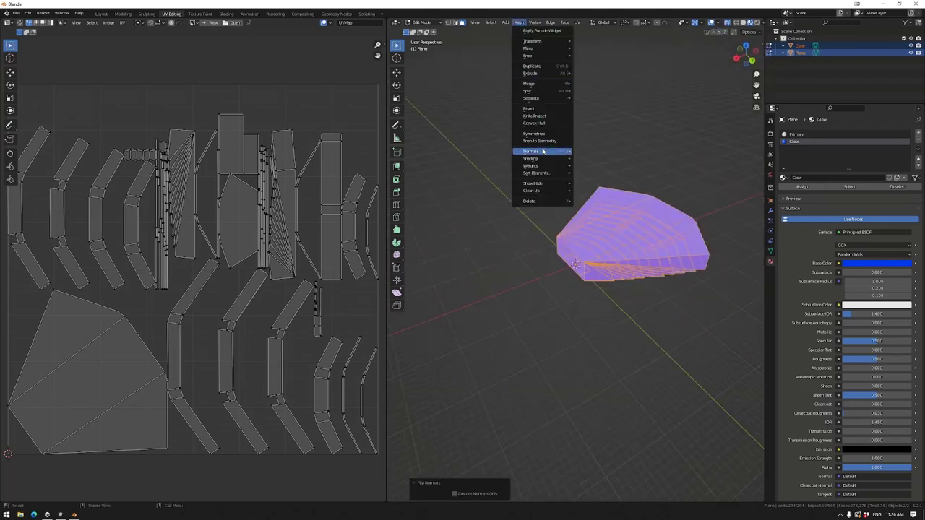
{"action": "left_click", "coordinate": [599, 150]}
Select the narrow strip faces running along the edges of the curved tiers.
{"action": "middle_click_drag", "start_coordinate": [599, 150], "coordinate": [607, 364]}
{"action": "left_click", "coordinate": [596, 260]}
{"action": "key", "text": "l"}
{"action": "key", "text": "l"}
{"action": "left_click", "coordinate": [505, 274], "text": "ctrl"}
{"action": "left_click", "coordinate": [653, 281], "text": "ctrl"}
{"action": "left_click", "coordinate": [556, 303], "text": "ctrl"}
{"action": "left_click", "coordinate": [534, 309], "text": "ctrl"}
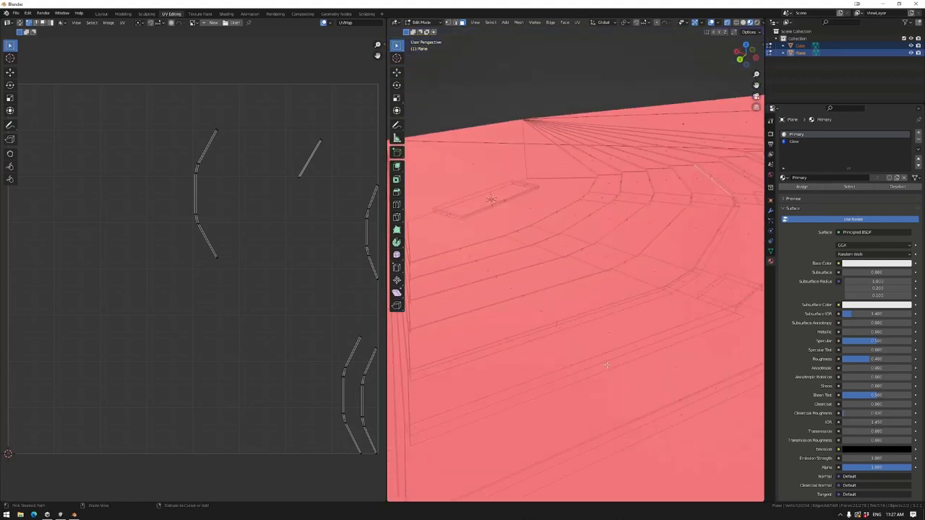
{"action": "left_click", "coordinate": [573, 329], "text": "ctrl"}
Extend the selection with the strip faces of the remaining rear tiers and assign the Glow material.
{"action": "middle_click_drag", "start_coordinate": [573, 329], "coordinate": [631, 316]}
{"action": "left_click", "coordinate": [631, 315], "text": "ctrl"}
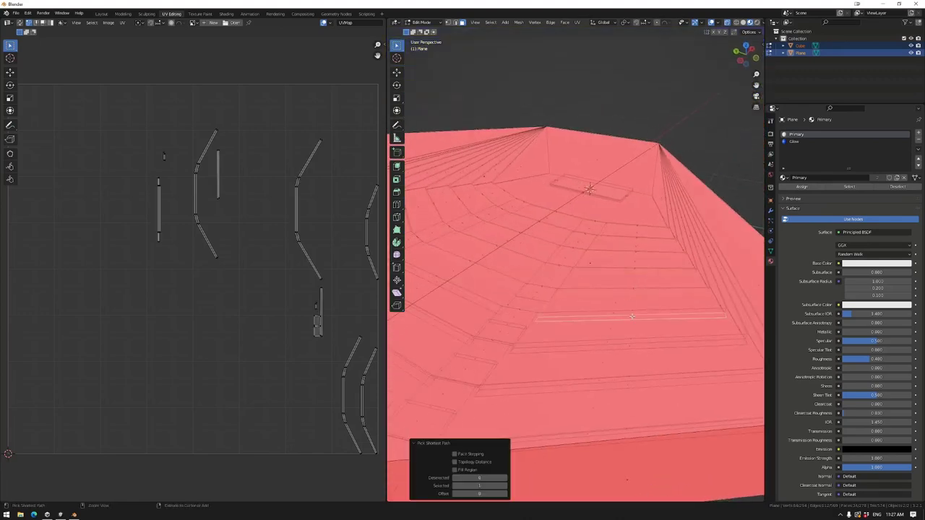
{"action": "middle_click_drag", "start_coordinate": [622, 349], "coordinate": [571, 362]}
{"action": "left_click", "coordinate": [634, 343], "text": "ctrl"}
{"action": "left_click", "coordinate": [648, 334], "text": "ctrl"}
{"action": "left_click", "coordinate": [571, 396], "text": "ctrl"}
Leave mesh editing, show the model in Material Preview shading and turn off the face orientation overlay.
{"action": "middle_click_drag", "start_coordinate": [606, 216], "coordinate": [646, 222]}
{"action": "key", "text": "Tab"}
{"action": "key", "text": "z"}
{"action": "left_click", "coordinate": [604, 268]}
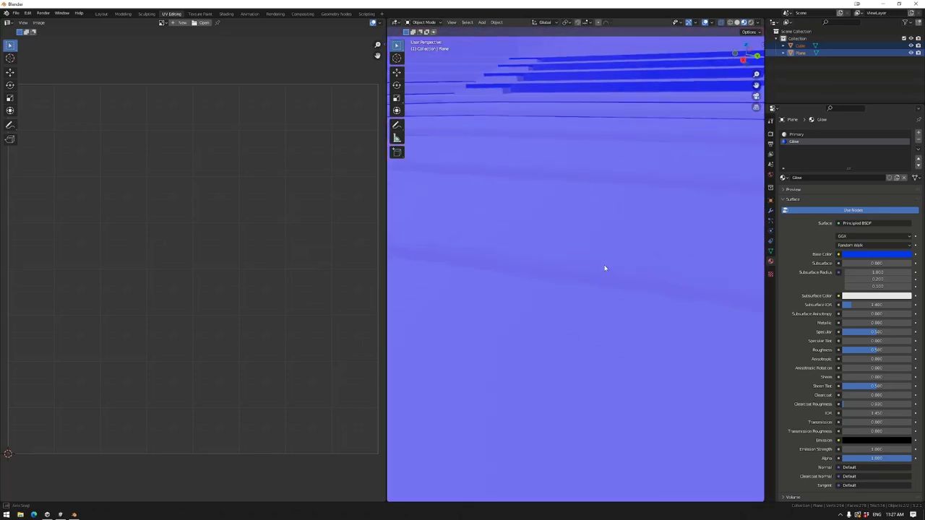
{"action": "mouse_move", "coordinate": [605, 268]}
{"action": "middle_mouse_down"}
{"action": "mouse_move", "coordinate": [603, 254]}
{"action": "mouse_move", "coordinate": [619, 252]}
{"action": "middle_mouse_up"}
{"action": "left_click", "coordinate": [711, 22]}
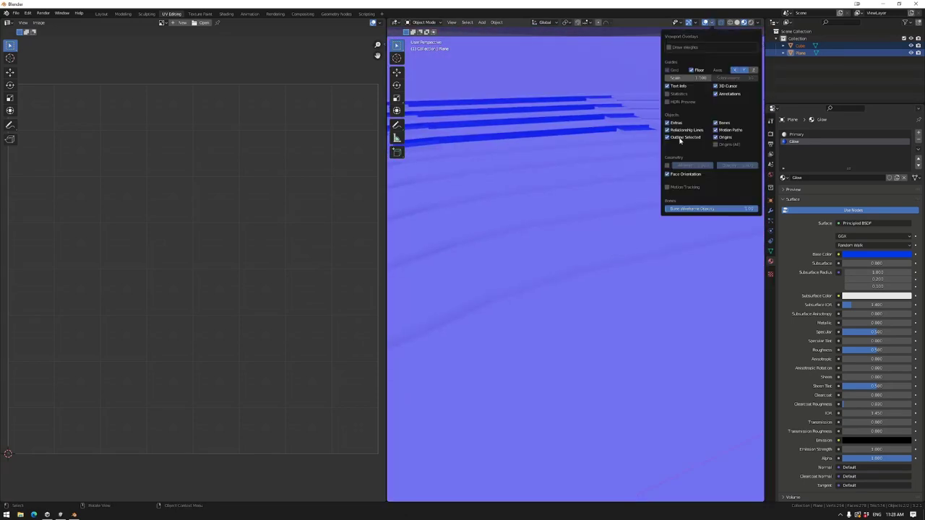
{"action": "left_click", "coordinate": [667, 174]}
{"action": "middle_click_drag", "start_coordinate": [607, 173], "coordinate": [559, 164]}
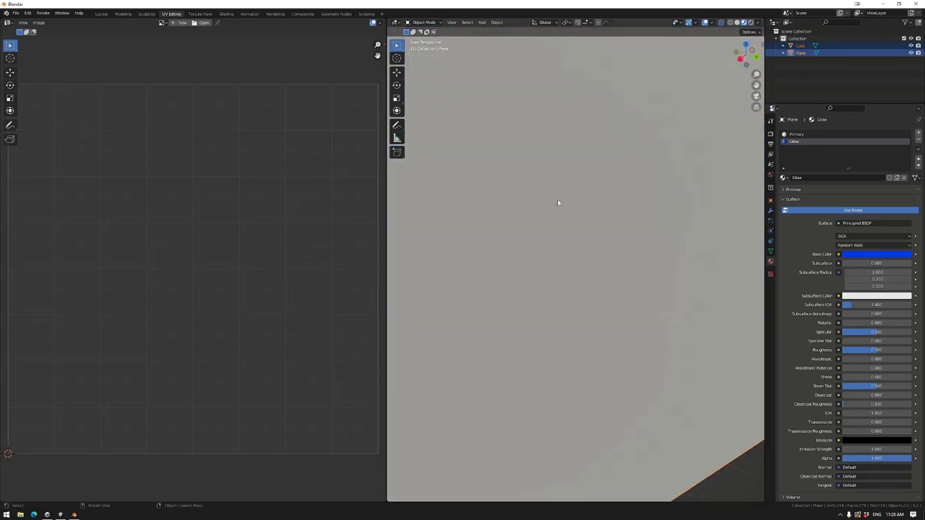
{"action": "scroll", "coordinate": [557, 202], "scroll_direction": "down", "scroll_amount": 5}
{"action": "key", "text": "shift+z"}
{"action": "left_click", "coordinate": [736, 23]}
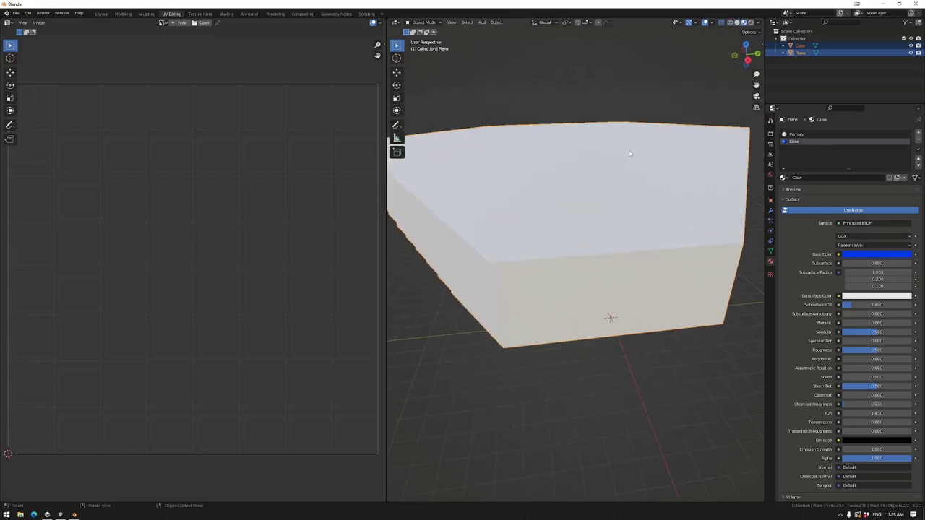
Select the stair and rear tier faces wrongly coloured with Glow and set them back to the Primary material.
{"action": "scroll", "coordinate": [596, 164], "scroll_direction": "up", "scroll_amount": 5}
{"action": "scroll", "coordinate": [584, 140], "scroll_direction": "down", "scroll_amount": 3}
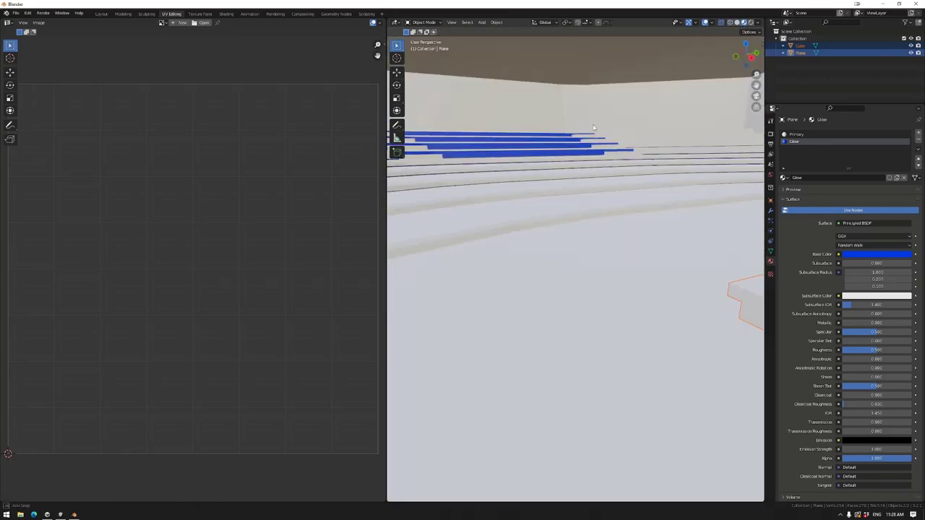
{"action": "key", "text": "Tab"}
{"action": "middle_click_drag", "start_coordinate": [575, 216], "coordinate": [437, 215]}
{"action": "scroll", "coordinate": [596, 194], "scroll_direction": "up", "scroll_amount": 3}
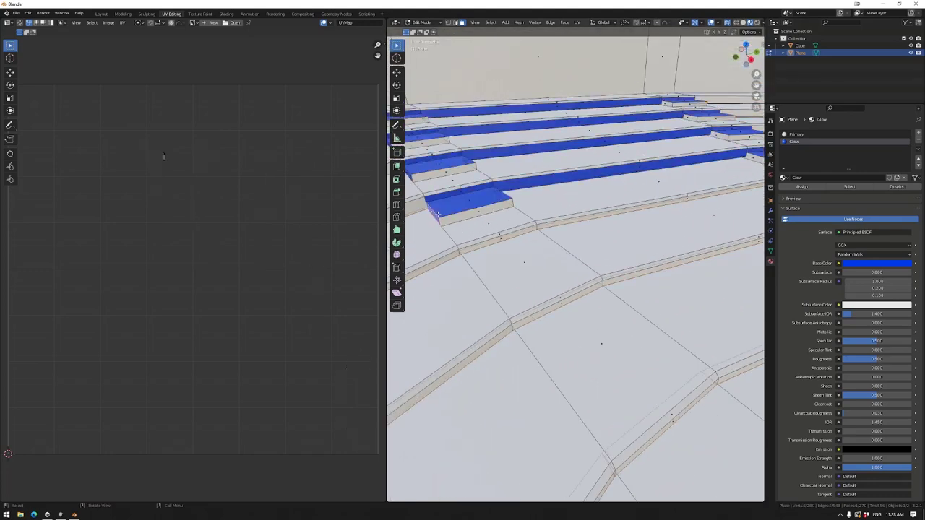
{"action": "left_click", "coordinate": [639, 165], "text": "shift"}
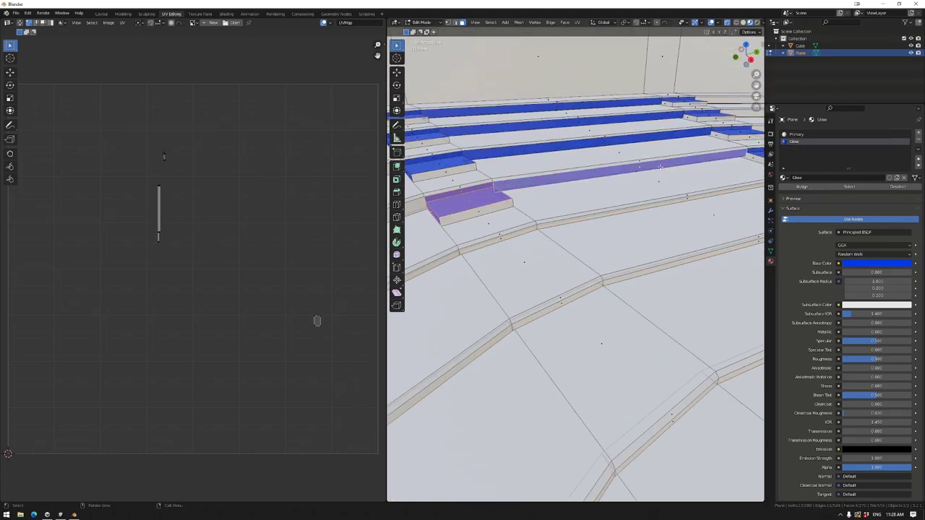
{"action": "middle_click_drag", "start_coordinate": [659, 167], "coordinate": [524, 172]}
{"action": "left_click_drag", "start_coordinate": [443, 116], "coordinate": [487, 174]}
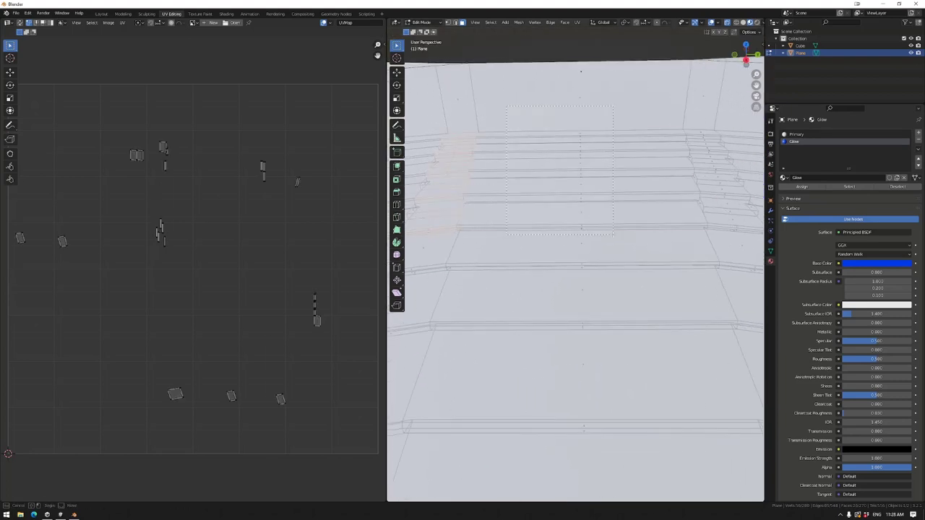
{"action": "left_click_drag", "start_coordinate": [613, 234], "coordinate": [613, 234]}
{"action": "key", "text": "alt+z"}
{"action": "mouse_move", "coordinate": [613, 234]}
{"action": "middle_mouse_down"}
{"action": "mouse_move", "coordinate": [635, 238]}
{"action": "mouse_move", "coordinate": [636, 217]}
{"action": "mouse_move", "coordinate": [566, 217]}
{"action": "middle_mouse_up"}
Reselect only the narrow edge strips of the rear tiers, then clear the selection.
{"action": "key", "text": "alt+a"}
{"action": "left_click", "coordinate": [297, 237], "text": "ctrl"}
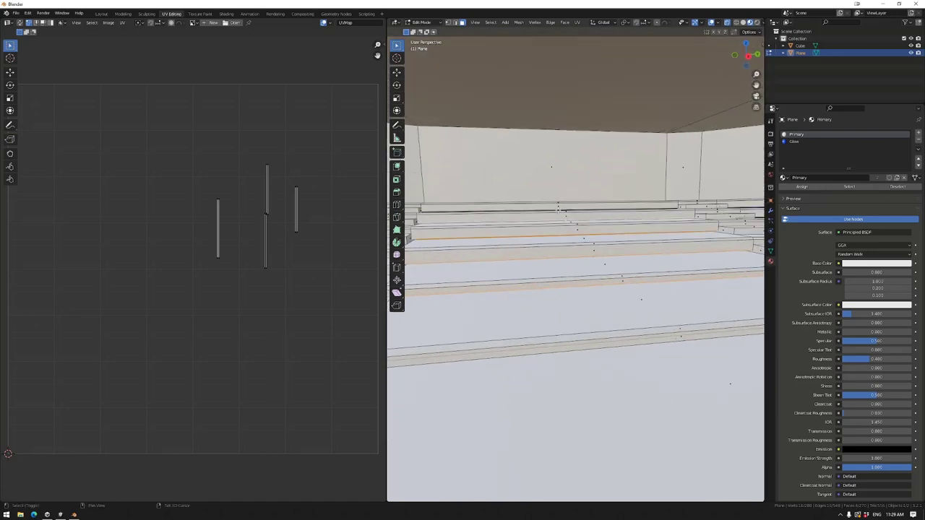
{"action": "key", "text": "alt+a"}
Add the existing Glow material to the stage slab and assign it to the slab's narrow edge strip.
{"action": "middle_click_drag", "start_coordinate": [613, 107], "coordinate": [665, 249]}
{"action": "key", "text": "alt+q"}
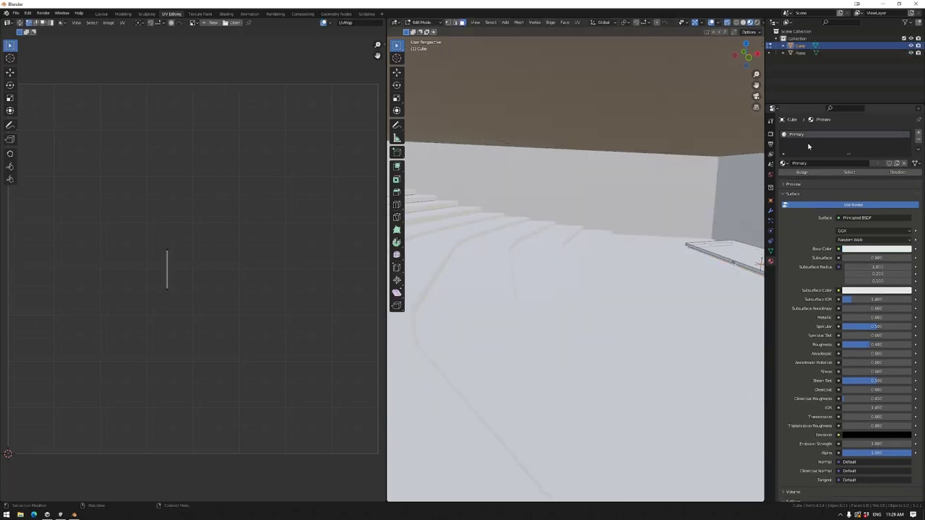
{"action": "left_click", "coordinate": [831, 143]}
{"action": "left_click", "coordinate": [784, 177]}
{"action": "left_click", "coordinate": [802, 186]}
{"action": "middle_click_drag", "start_coordinate": [693, 217], "coordinate": [698, 319]}
{"action": "key", "text": "Tab"}
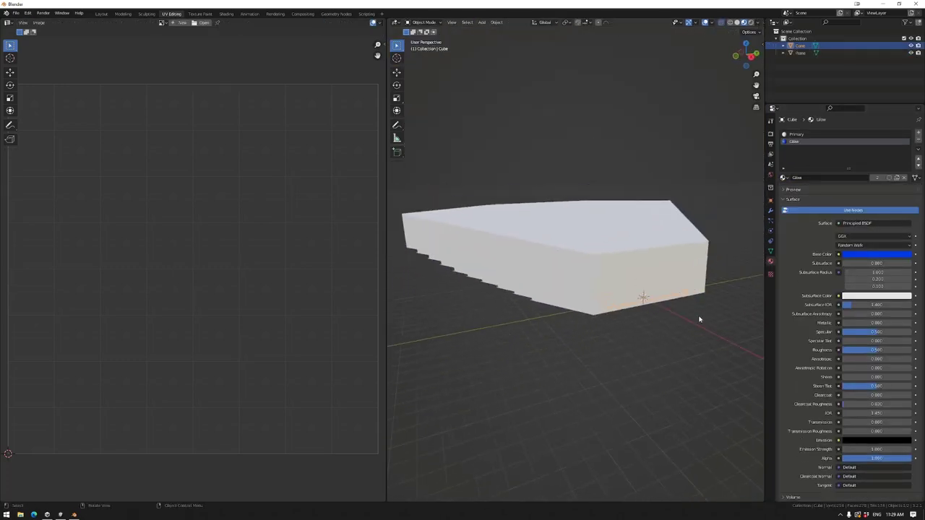
Export the auditorium and slab as Minitorium_01.fbx into the Unity project's _AddYourArtHere/Models folder.
{"action": "left_click", "coordinate": [15, 13]}
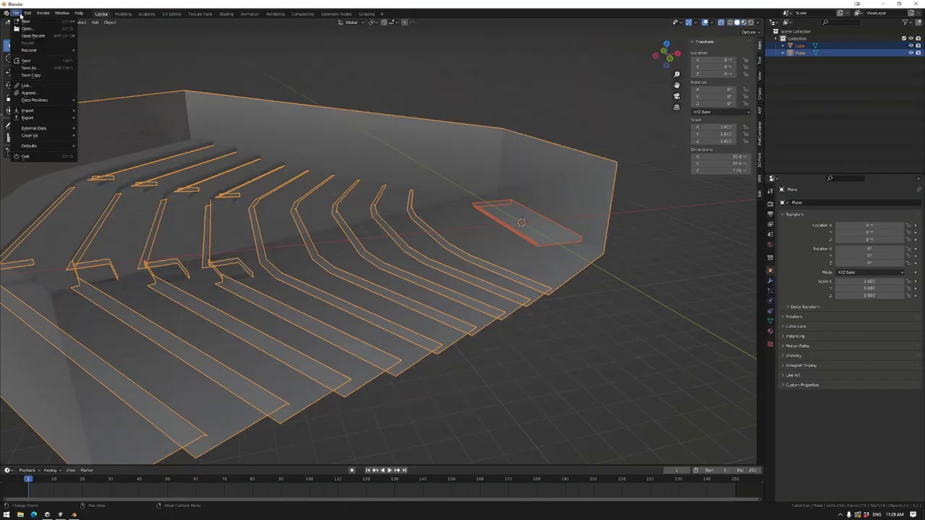
{"action": "mouse_move", "coordinate": [29, 119]}
{"action": "left_click", "coordinate": [108, 177]}
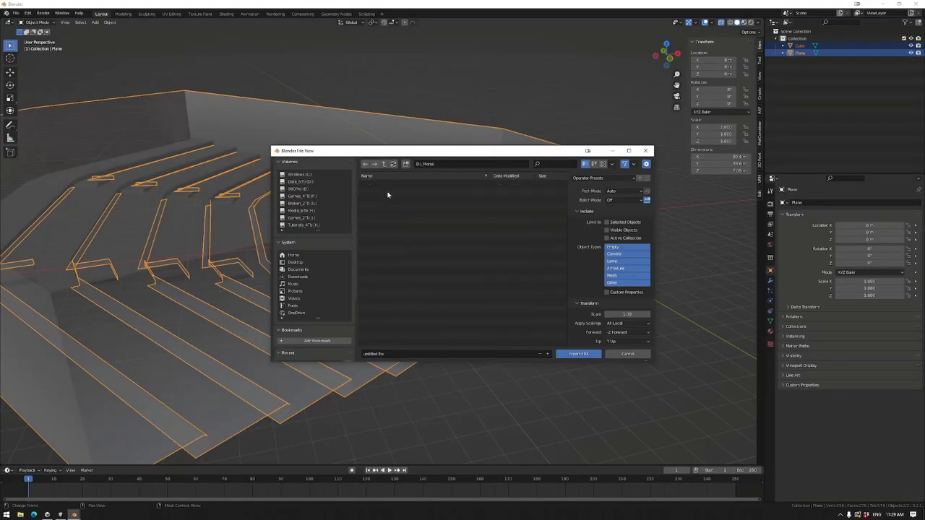
{"action": "double_click", "coordinate": [387, 269]}
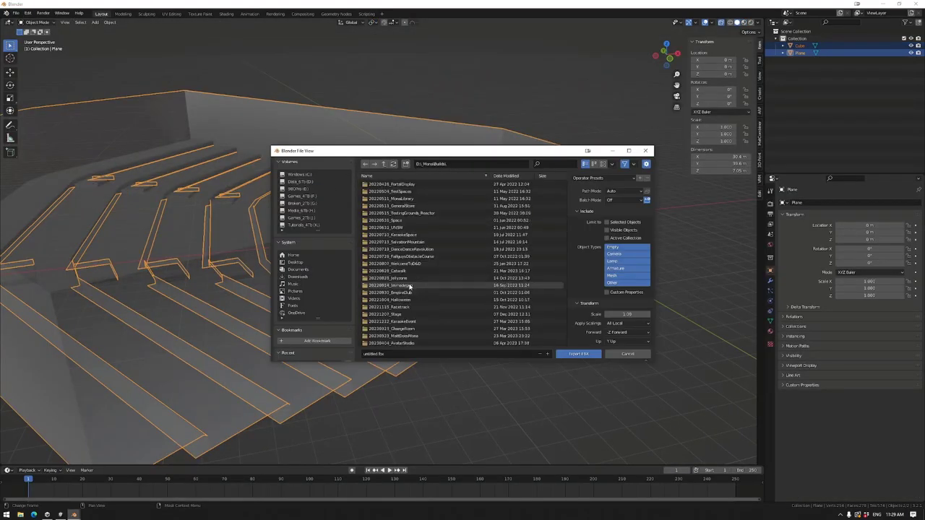
{"action": "scroll", "coordinate": [405, 283], "scroll_direction": "down", "scroll_amount": 3}
{"action": "double_click", "coordinate": [393, 226]}
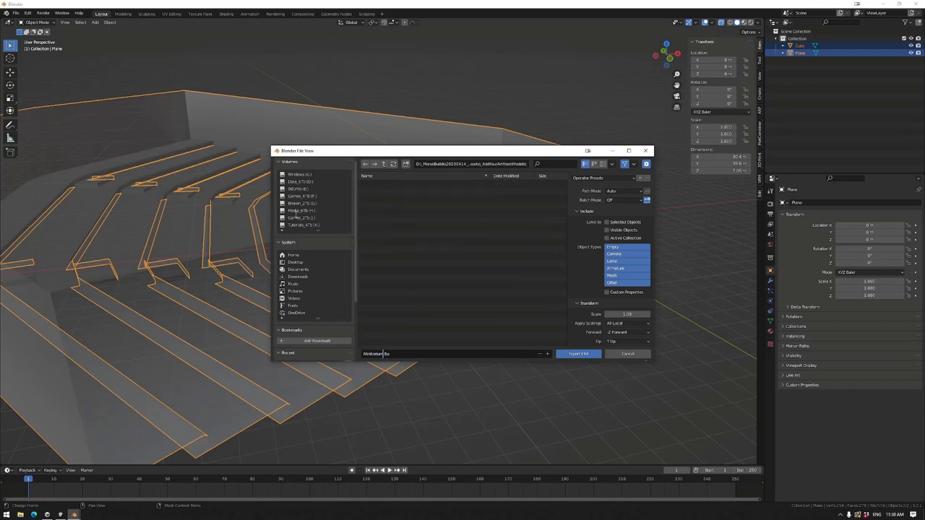
{"action": "scroll", "coordinate": [606, 274], "scroll_direction": "down", "scroll_amount": 2}
{"action": "left_click", "coordinate": [578, 353]}
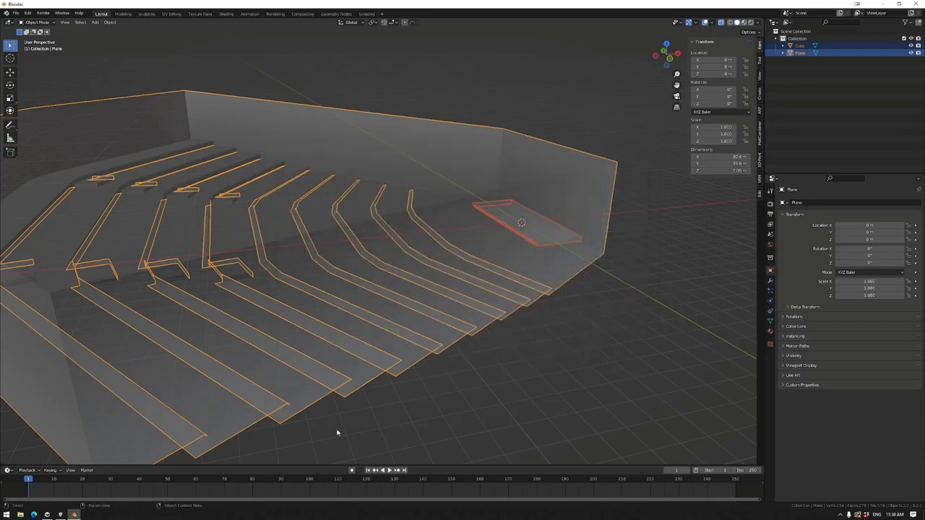
Switch to Unity and open the material import settings of the Minitorium_01 model.
{"action": "left_click", "coordinate": [74, 513]}
{"action": "left_click", "coordinate": [723, 49]}
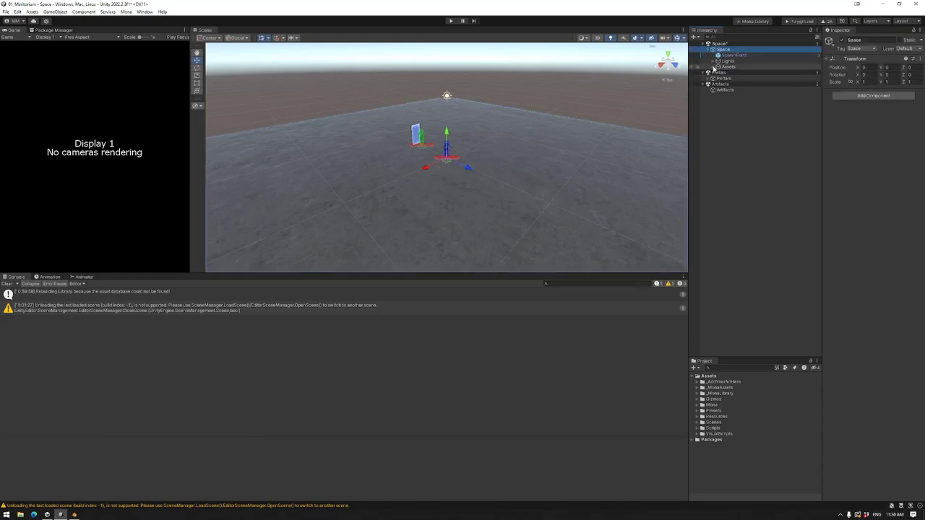
{"action": "left_click", "coordinate": [721, 411]}
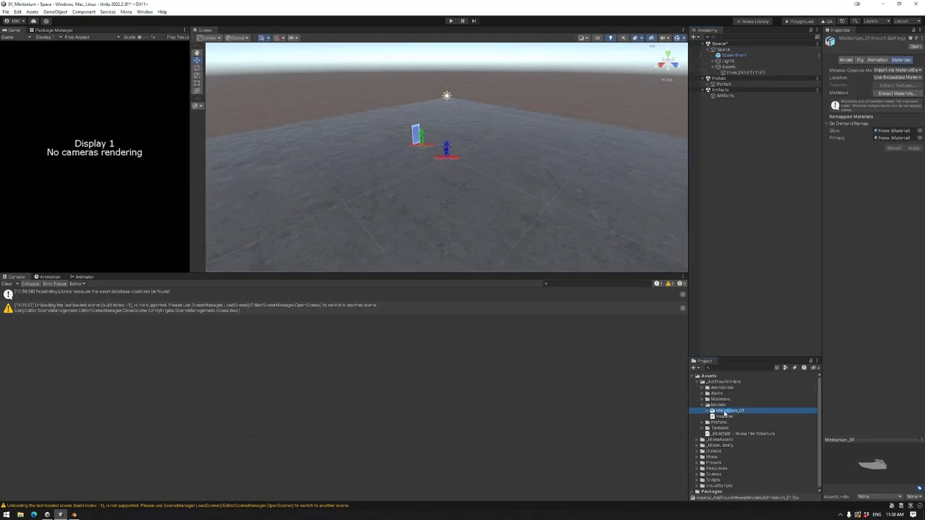
Create a new material named Primary in the project's Materials folder.
{"action": "right_click", "coordinate": [721, 399]}
{"action": "mouse_move", "coordinate": [766, 205]}
{"action": "left_click", "coordinate": [869, 342]}
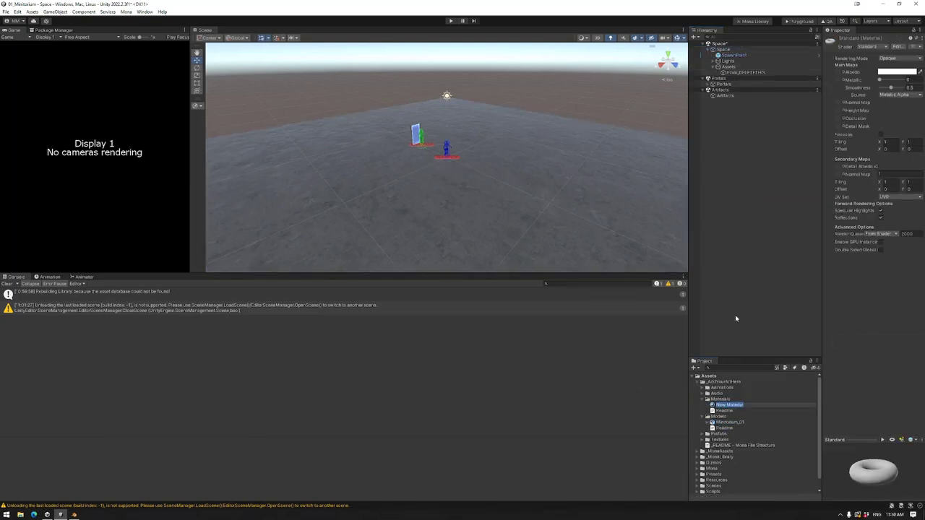
{"action": "type", "text": "Primary"}
{"action": "key", "text": "Return"}
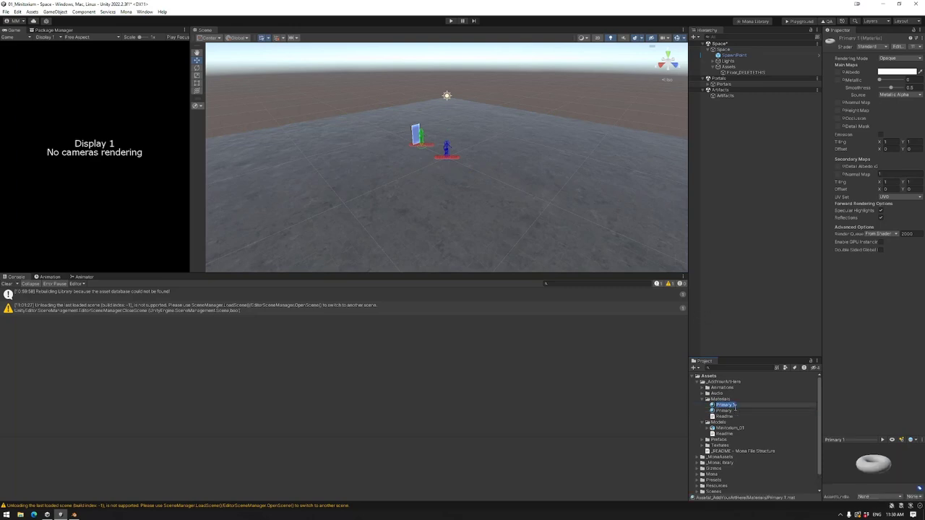
Name the duplicated material Glow_White and give it a white emission color with intensity 1.
{"action": "left_click", "coordinate": [879, 135]}
{"action": "left_click", "coordinate": [896, 143]}
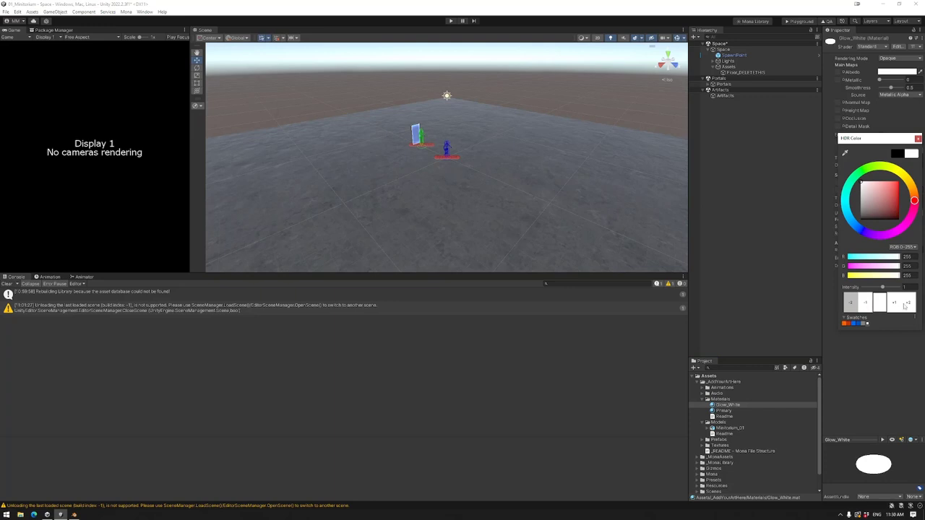
{"action": "left_click", "coordinate": [918, 138]}
Remap the model's Glow and Primary materials to Glow_White and Primary, and place the model under the scene's Assets object.
{"action": "left_click", "coordinate": [729, 428]}
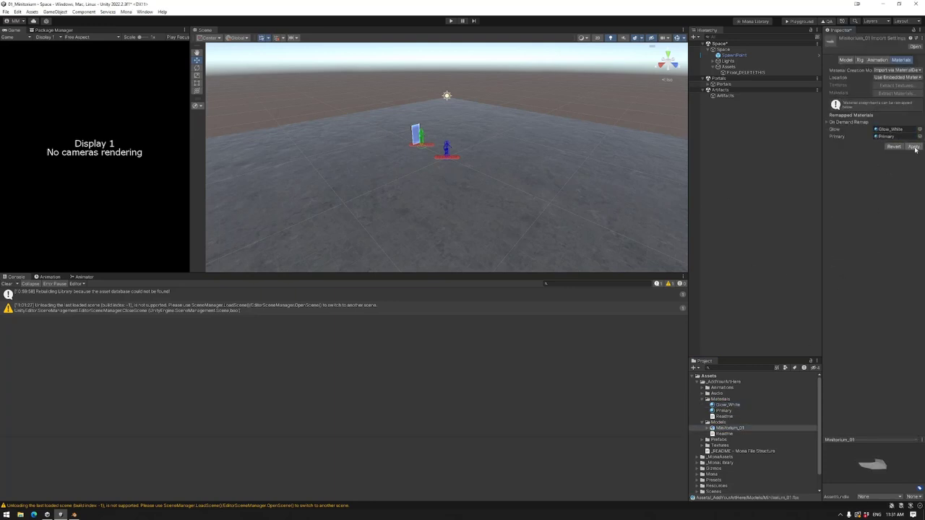
{"action": "left_click_drag", "start_coordinate": [746, 74], "coordinate": [744, 73]}
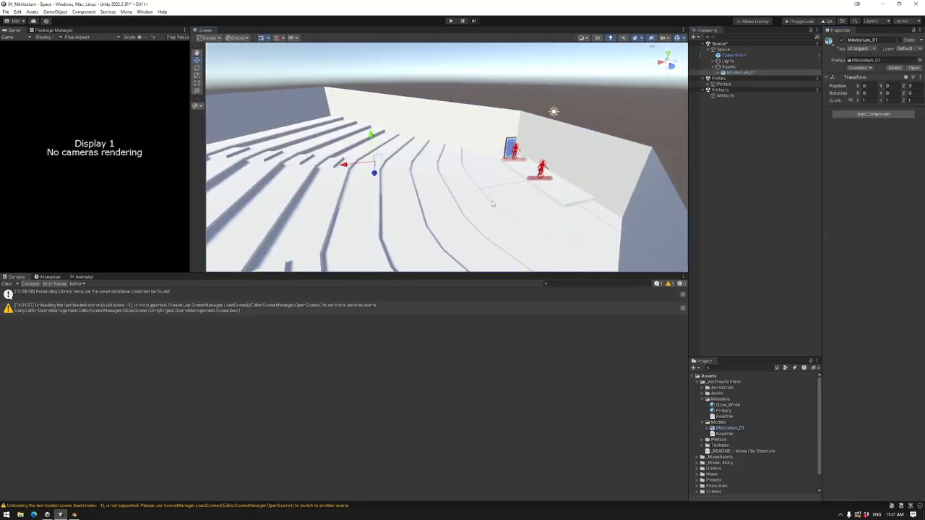
Move PortalPrefab_Door to the auditorium's back corner at about X 28.08, Z -7.58 and rotate it to -75° about Y.
{"action": "left_click", "coordinate": [724, 84]}
{"action": "left_click", "coordinate": [713, 83]}
{"action": "left_click", "coordinate": [730, 90]}
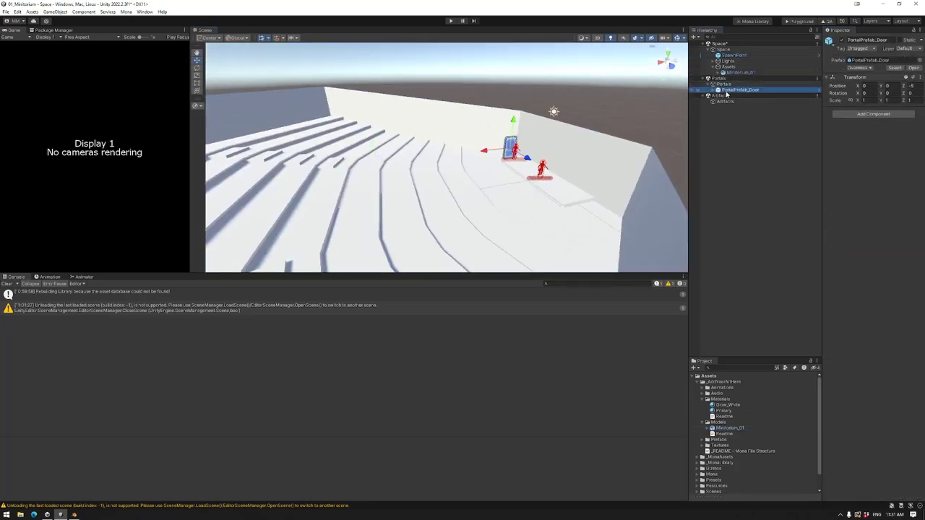
{"action": "left_click", "coordinate": [668, 55]}
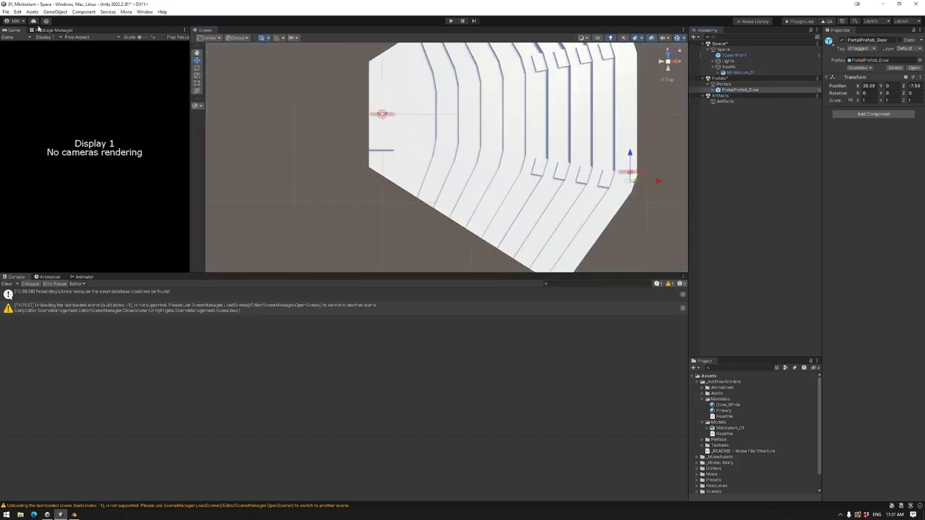
{"action": "left_click_drag", "start_coordinate": [669, 159], "coordinate": [656, 160]}
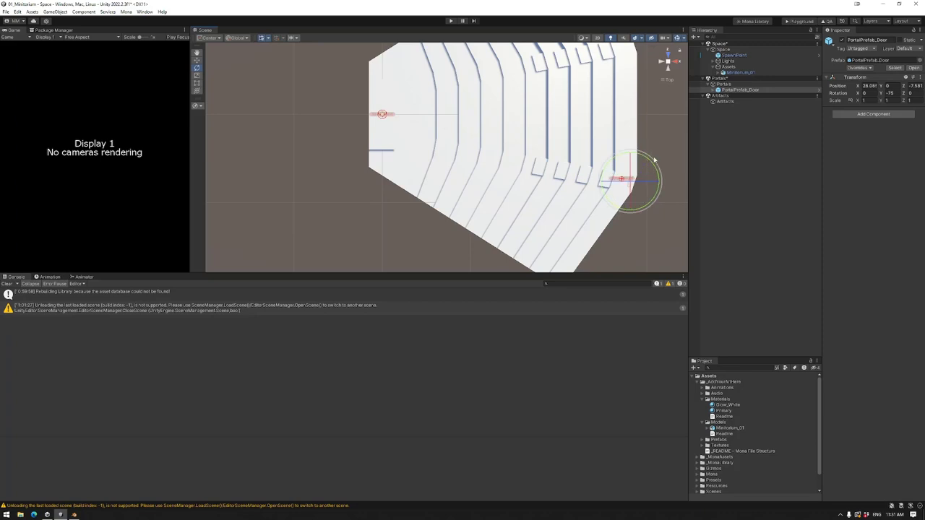
Fit the portal door to the back wall at about X 28.5, Y 3.05, Z -7.81 with a Y rotation of about -71.9°.
{"action": "key", "text": "f"}
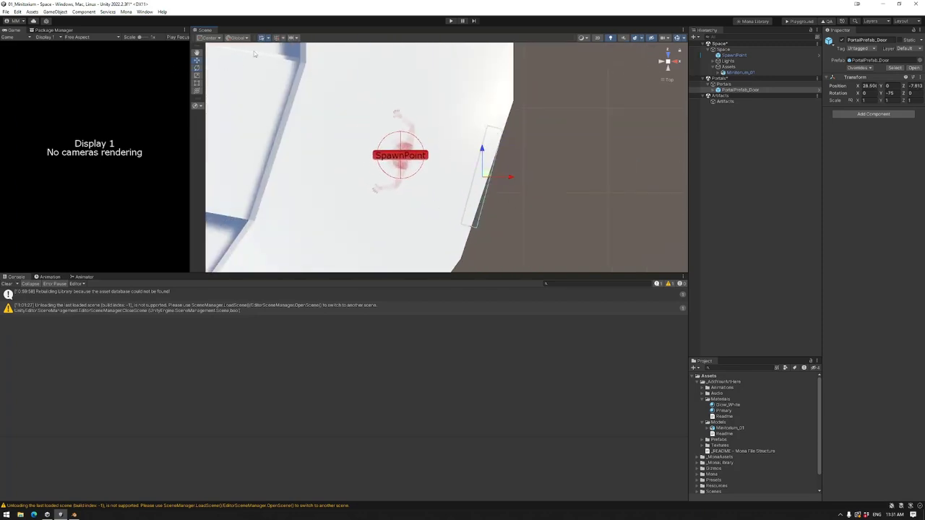
{"action": "left_click_drag", "start_coordinate": [511, 168], "coordinate": [506, 122]}
{"action": "left_click", "coordinate": [197, 59]}
{"action": "left_click_drag", "start_coordinate": [454, 155], "coordinate": [454, 94]}
Rename the door's UniquePortalName_1 object as Entrance_Right.
{"action": "left_click_drag", "start_coordinate": [470, 181], "coordinate": [733, 95], "text": "alt"}
{"action": "left_click", "coordinate": [733, 92]}
{"action": "key", "text": "Right"}
{"action": "left_click", "coordinate": [733, 96]}
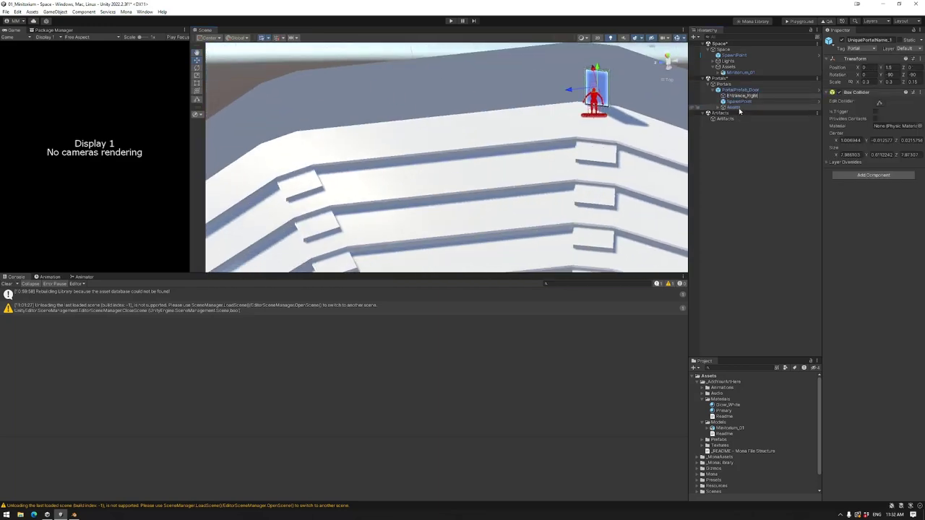
{"action": "key", "text": "Left"}
{"action": "key", "text": "Left"}
Duplicate the portal door and move the copy to the opposite back corner at about Z 7.36.
{"action": "key", "text": "ctrl+d"}
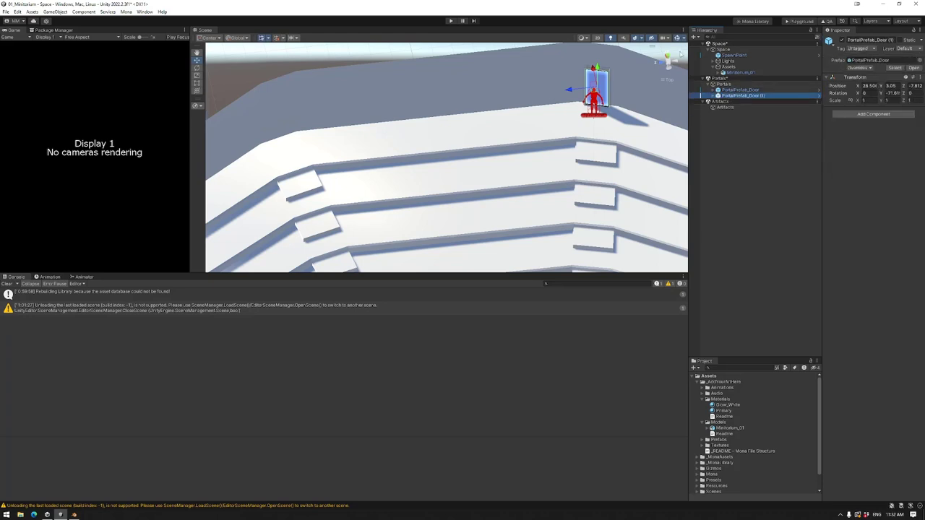
{"action": "left_click", "coordinate": [668, 54]}
{"action": "left_click_drag", "start_coordinate": [471, 249], "coordinate": [212, 54]}
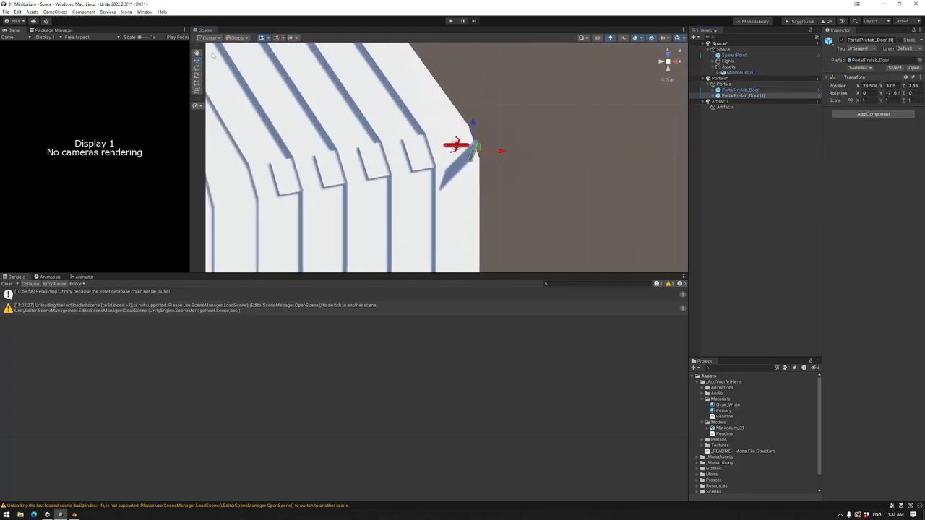
Fit the duplicated portal door against the back wall and select its Entrance_Right object.
{"action": "left_click_drag", "start_coordinate": [497, 141], "coordinate": [473, 117]}
{"action": "left_click", "coordinate": [708, 95]}
{"action": "left_click", "coordinate": [738, 102]}
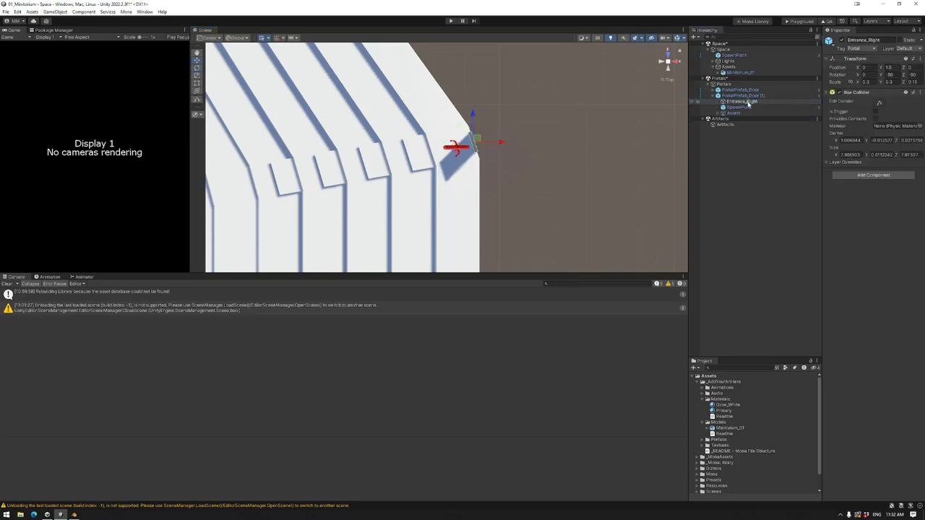
{"action": "left_click_drag", "start_coordinate": [238, 93], "coordinate": [549, 217], "text": "alt"}
Switch to Blender, rename the Cube object as Stage and rename the Plane object as Minitorium.
{"action": "left_click", "coordinate": [73, 515]}
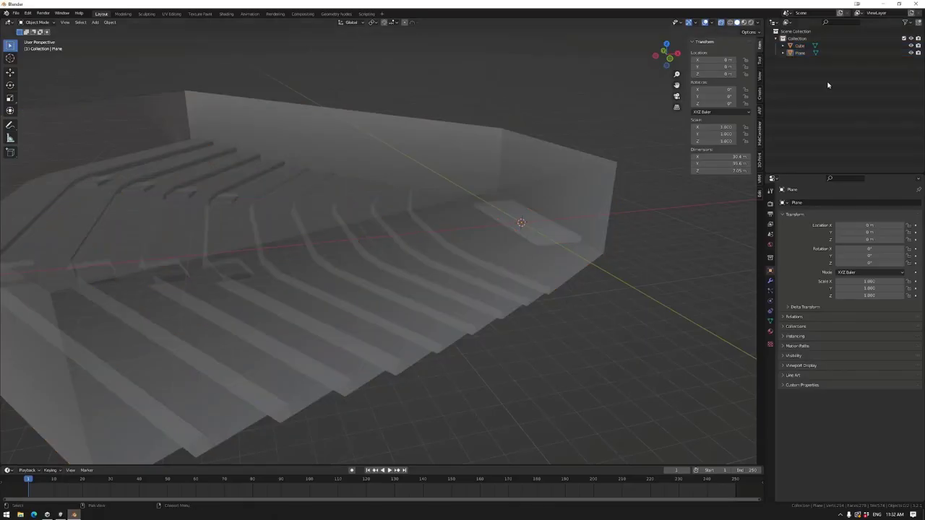
{"action": "left_click", "coordinate": [801, 46]}
{"action": "type", "text": "Stage"}
{"action": "key", "text": "Return"}
{"action": "left_click", "coordinate": [800, 46]}
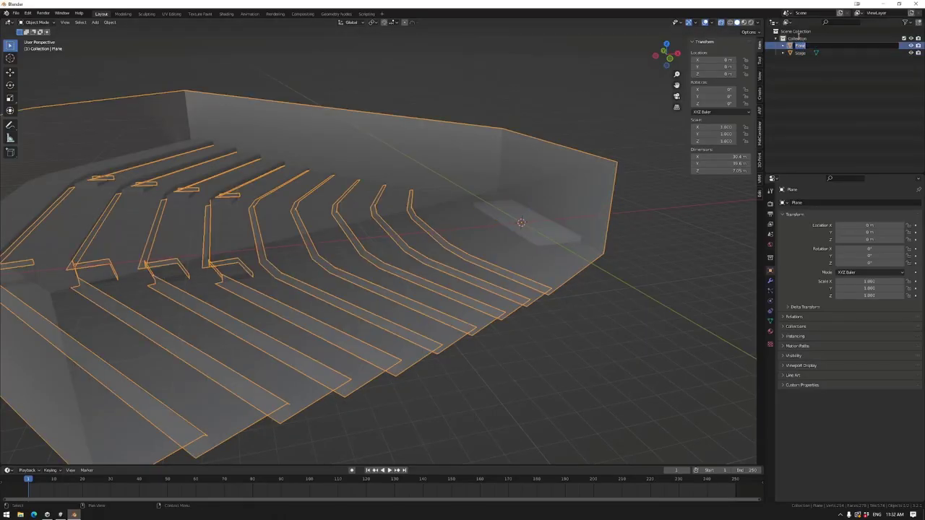
{"action": "type", "text": "Auditorium"}
{"action": "key", "text": "Return"}
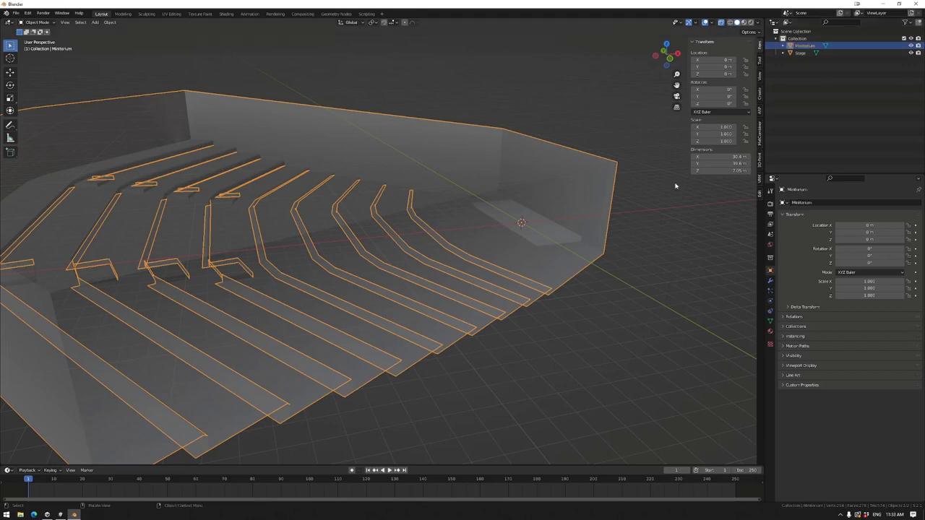
Duplicate the Minitorium object in place, rename the copy as Minitorium_Collider and open its mesh for editing.
{"action": "key", "text": "shift+d"}
{"action": "double_click", "coordinate": [809, 53]}
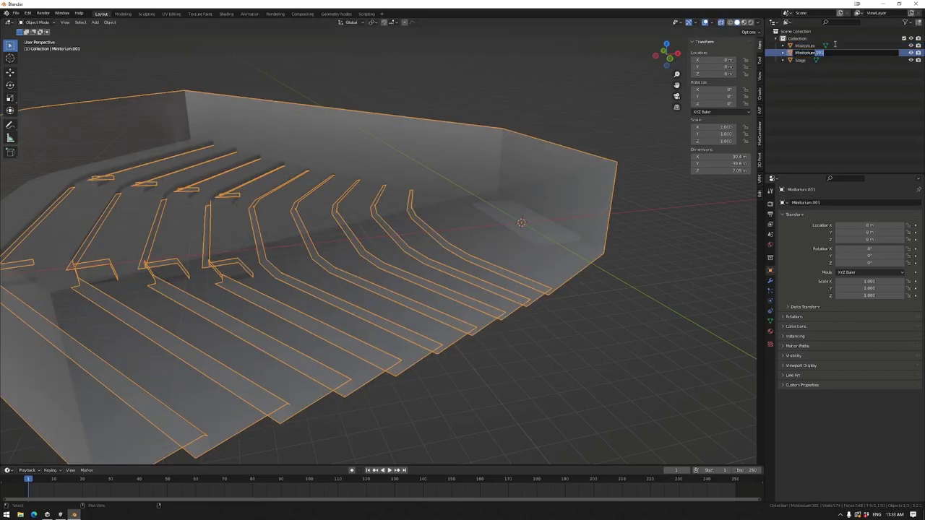
{"action": "type", "text": "_Collider"}
{"action": "key", "text": "Return"}
{"action": "middle_click_drag", "start_coordinate": [433, 174], "coordinate": [448, 238]}
{"action": "key", "text": "Tab"}
Try to select the riser edge loops tier by tier on the collider mesh.
{"action": "left_click", "coordinate": [399, 275], "text": "alt"}
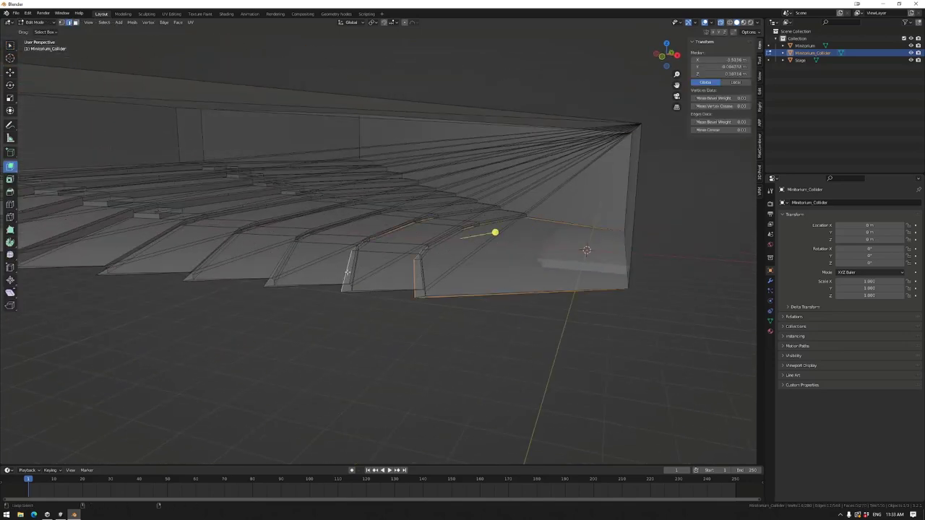
{"action": "middle_click_drag", "start_coordinate": [259, 258], "coordinate": [234, 257]}
{"action": "left_click", "coordinate": [190, 282], "text": "alt+shift"}
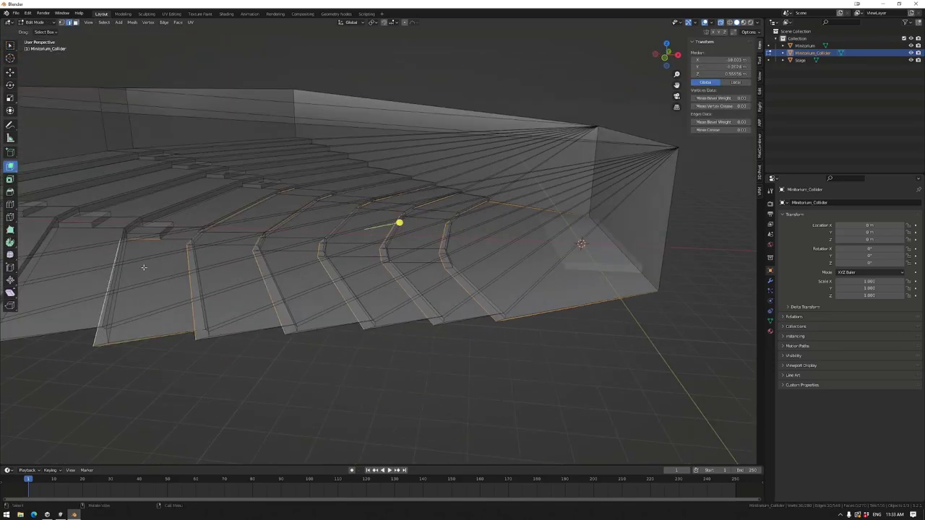
{"action": "middle_click_drag", "start_coordinate": [190, 282], "coordinate": [351, 217]}
{"action": "left_click", "coordinate": [192, 260], "text": "alt+shift"}
{"action": "left_click", "coordinate": [194, 227], "text": "alt+shift"}
{"action": "middle_click_drag", "start_coordinate": [194, 228], "coordinate": [324, 278]}
{"action": "left_click", "coordinate": [297, 287]}
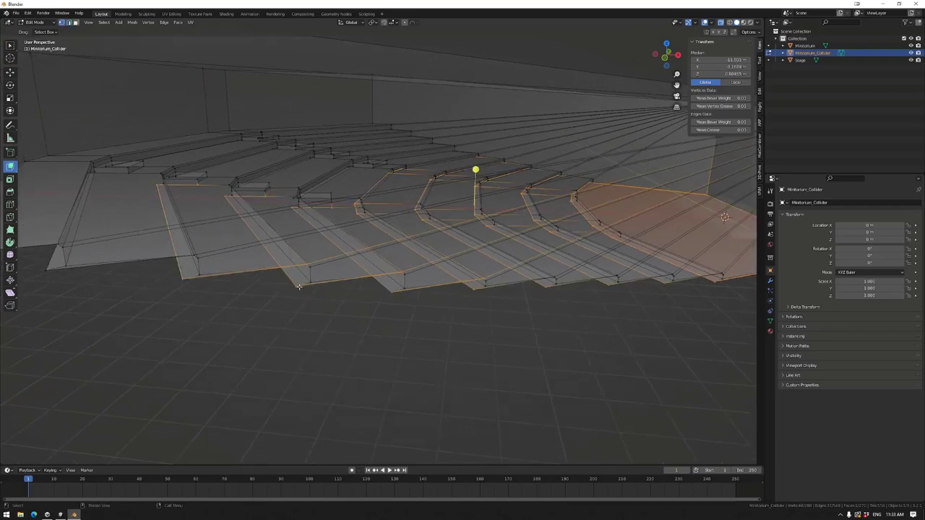
{"action": "left_click", "coordinate": [260, 239], "text": "alt"}
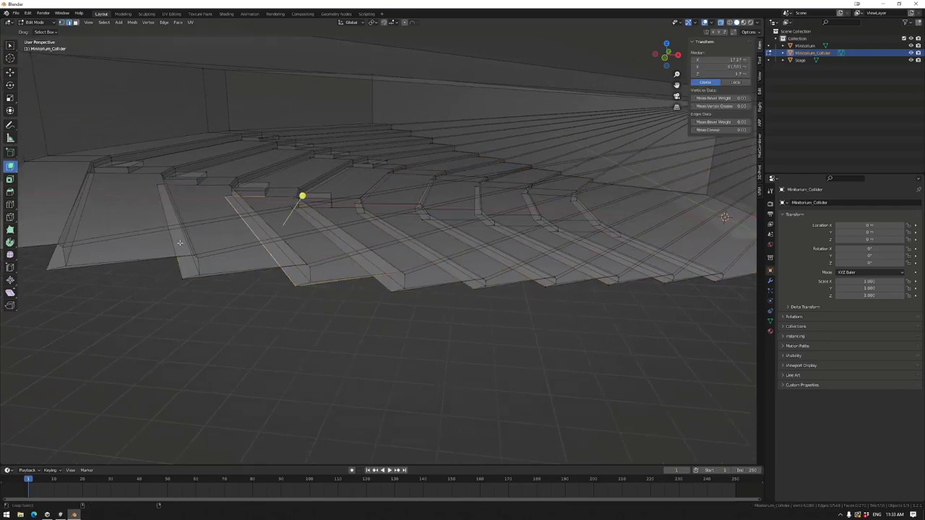
{"action": "middle_click_drag", "start_coordinate": [177, 247], "coordinate": [291, 256]}
Try to merge the paired riser vertices beside the aisle steps using Merge At Last.
{"action": "left_click", "coordinate": [240, 192]}
{"action": "middle_click_drag", "start_coordinate": [240, 192], "coordinate": [262, 203]}
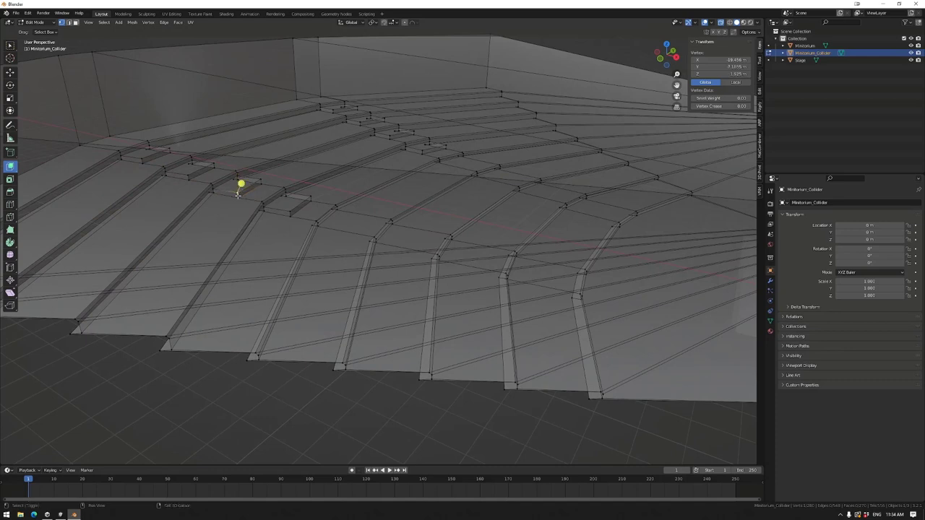
{"action": "left_click", "coordinate": [260, 201], "text": "shift"}
{"action": "right_click", "coordinate": [286, 232]}
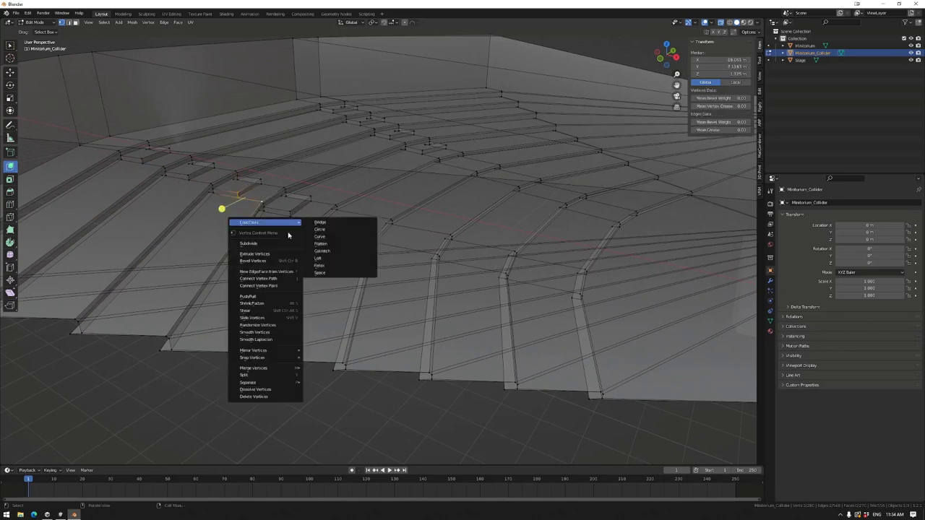
{"action": "mouse_move", "coordinate": [273, 368]}
{"action": "left_click", "coordinate": [340, 399]}
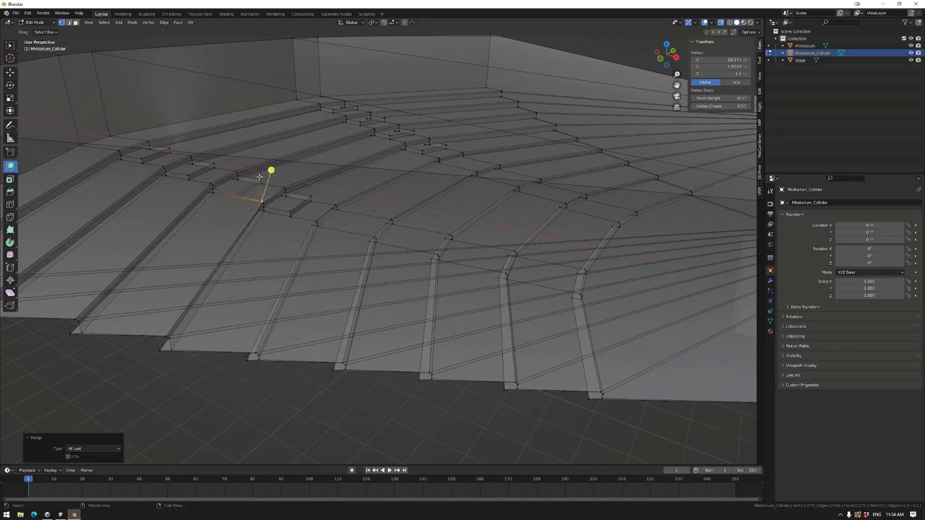
{"action": "right_click", "coordinate": [303, 223]}
{"action": "left_click", "coordinate": [376, 254]}
{"action": "left_click", "coordinate": [201, 178], "text": "shift"}
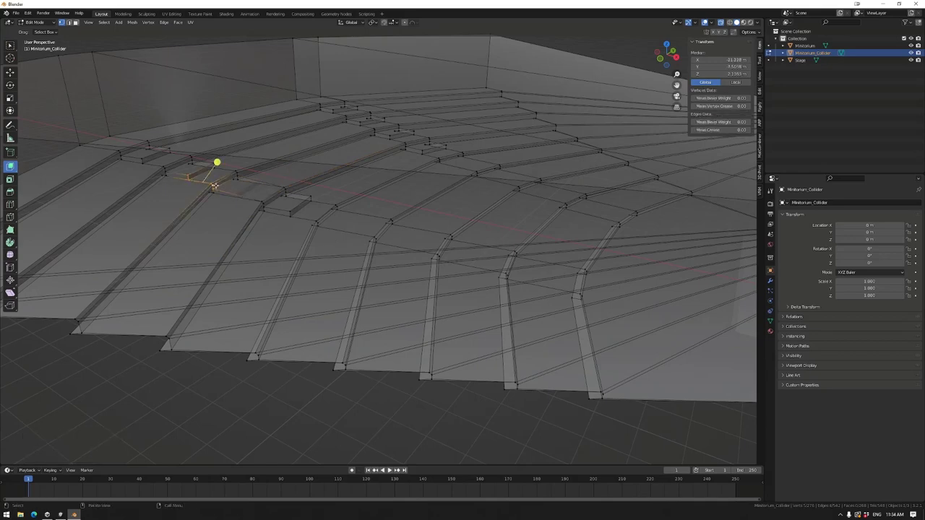
{"action": "left_click", "coordinate": [214, 185]}
{"action": "right_click", "coordinate": [214, 185]}
{"action": "left_click", "coordinate": [295, 237]}
Select one edge loop along the riser of every tier on the collider mesh and dissolve those edges.
{"action": "mouse_move", "coordinate": [295, 238]}
{"action": "middle_mouse_down"}
{"action": "mouse_move", "coordinate": [332, 224]}
{"action": "mouse_move", "coordinate": [375, 160]}
{"action": "mouse_move", "coordinate": [361, 171]}
{"action": "mouse_move", "coordinate": [425, 142]}
{"action": "middle_mouse_up"}
{"action": "scroll", "coordinate": [371, 210], "scroll_direction": "up", "scroll_amount": 4}
{"action": "left_click", "coordinate": [372, 142], "text": "alt"}
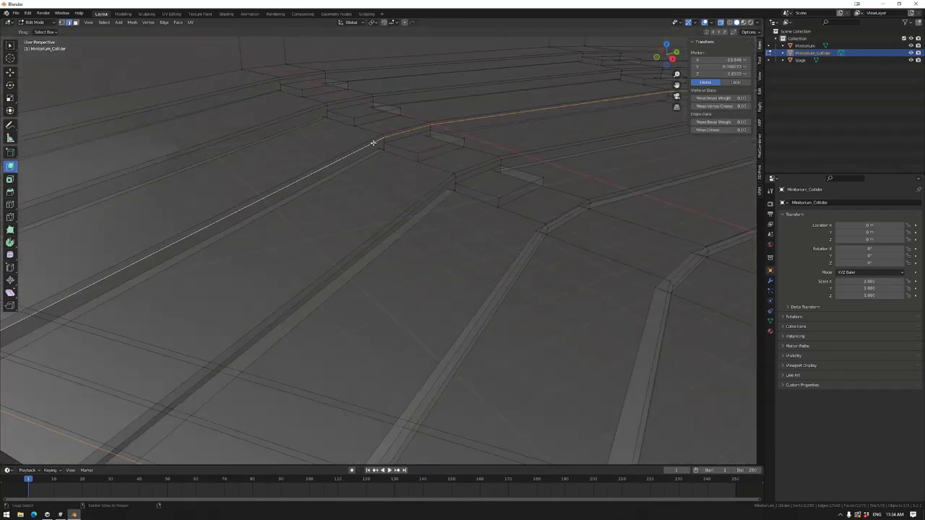
{"action": "left_click", "coordinate": [300, 114], "text": "alt+shift"}
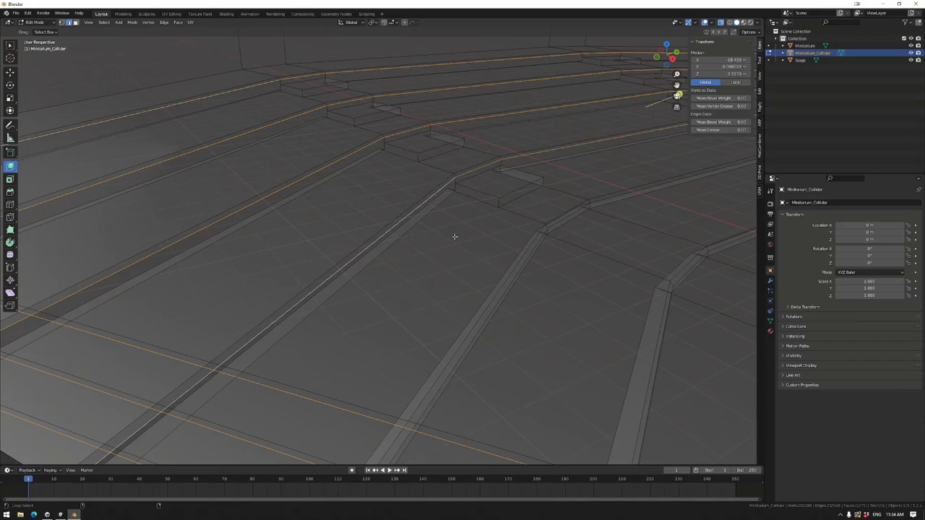
{"action": "middle_click_drag", "start_coordinate": [455, 233], "coordinate": [561, 258]}
{"action": "mouse_move", "coordinate": [617, 268]}
{"action": "middle_mouse_down"}
{"action": "mouse_move", "coordinate": [578, 293]}
{"action": "mouse_move", "coordinate": [350, 287]}
{"action": "mouse_move", "coordinate": [313, 310]}
{"action": "mouse_move", "coordinate": [473, 305]}
{"action": "middle_mouse_up"}
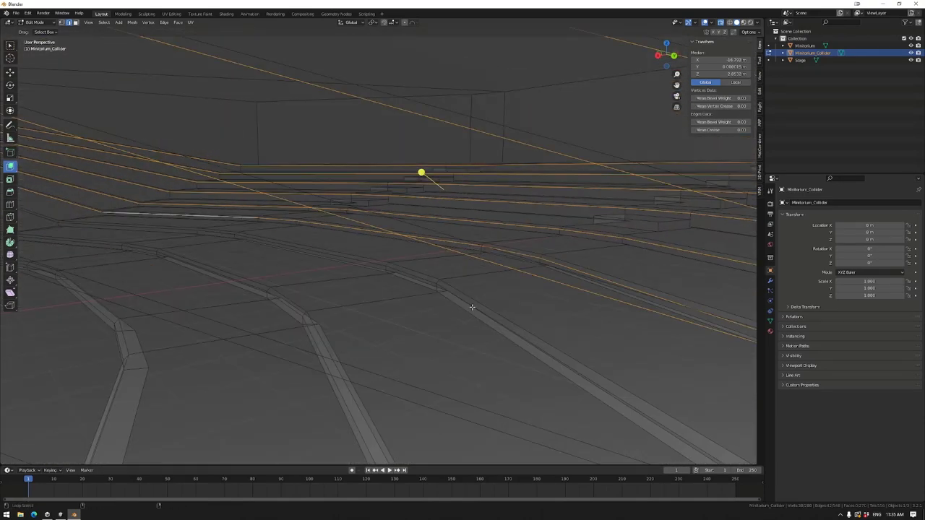
{"action": "left_click", "coordinate": [429, 282], "text": "alt+shift"}
{"action": "left_click", "coordinate": [317, 342], "text": "alt+shift"}
{"action": "middle_click_drag", "start_coordinate": [318, 342], "coordinate": [352, 307]}
{"action": "key", "text": "x"}
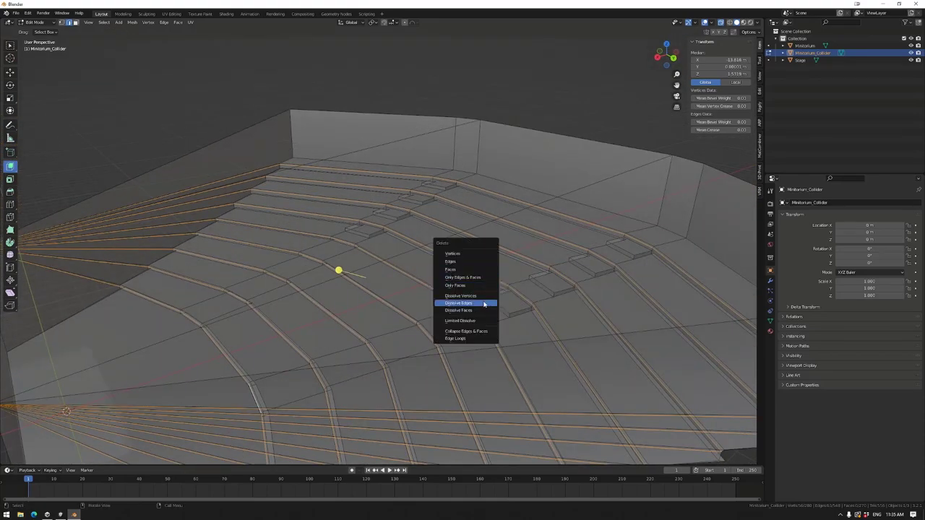
{"action": "left_click", "coordinate": [484, 304]}
{"action": "middle_click_drag", "start_coordinate": [484, 304], "coordinate": [438, 285]}
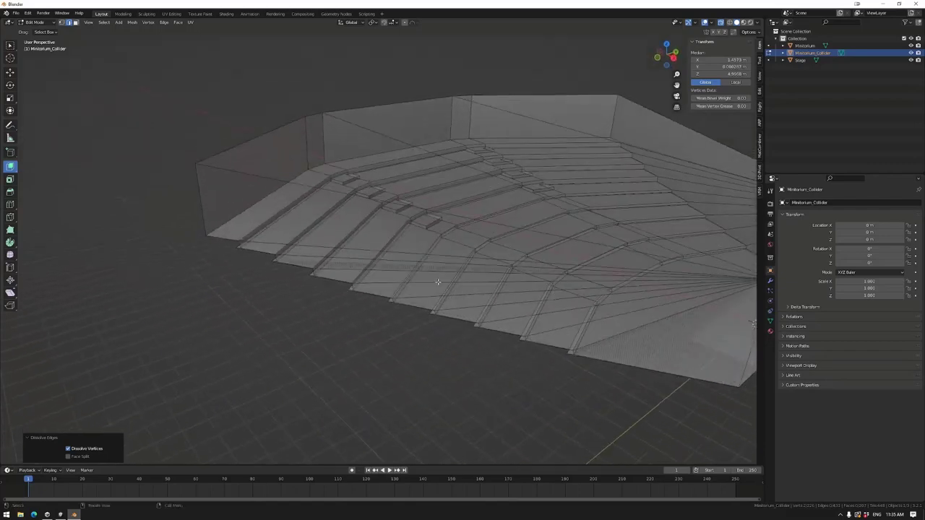
Merge each pair of riser-end vertices into the outer corner along one side of the collider's tiers.
{"action": "left_click", "coordinate": [438, 284]}
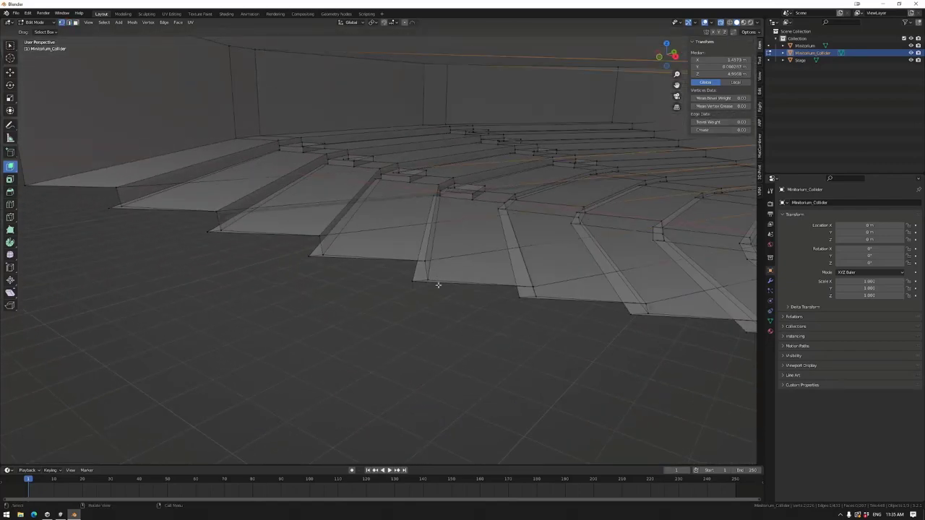
{"action": "left_click", "coordinate": [220, 230]}
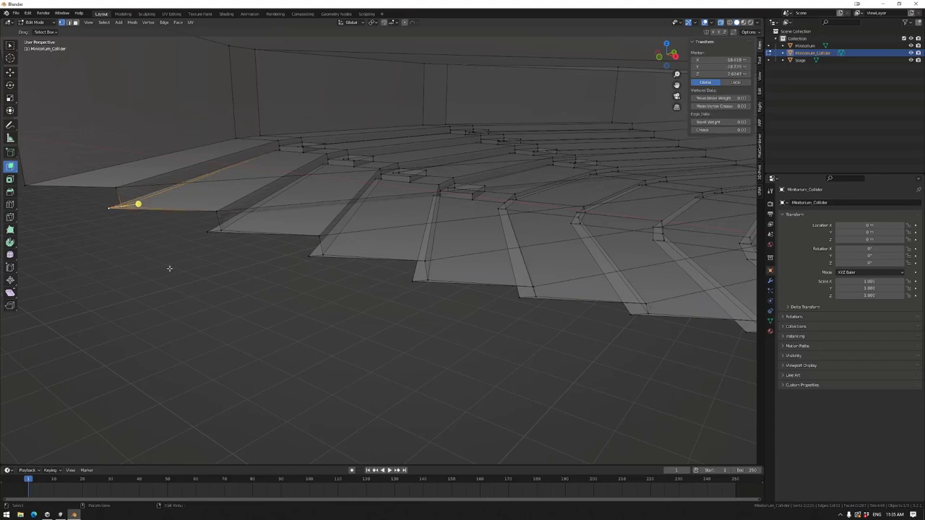
{"action": "left_click", "coordinate": [229, 258]}
{"action": "left_click", "coordinate": [325, 252]}
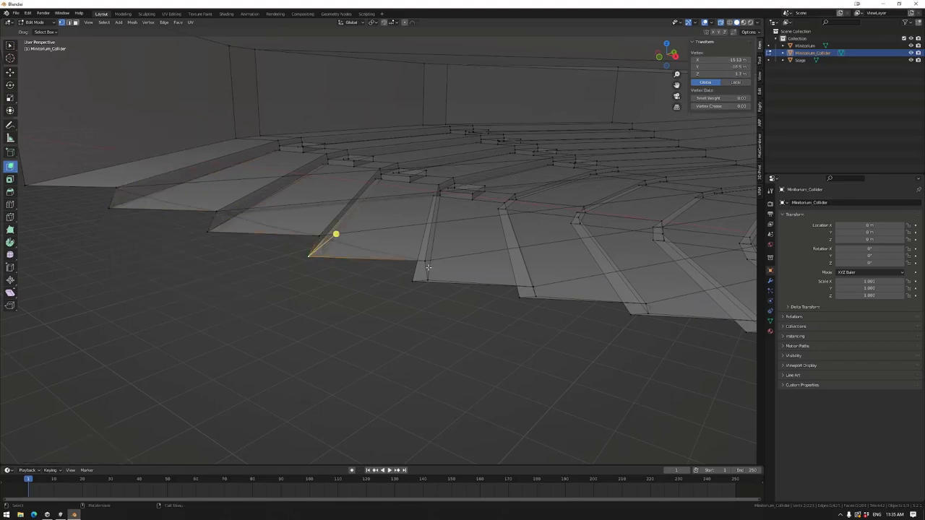
{"action": "left_click", "coordinate": [525, 295]}
{"action": "left_click", "coordinate": [635, 313]}
{"action": "middle_click_drag", "start_coordinate": [635, 313], "coordinate": [605, 312]}
{"action": "mouse_move", "coordinate": [672, 336]}
{"action": "middle_mouse_down"}
{"action": "mouse_move", "coordinate": [615, 322]}
{"action": "mouse_move", "coordinate": [671, 320]}
{"action": "middle_mouse_up"}
{"action": "right_click", "coordinate": [629, 352]}
{"action": "mouse_move", "coordinate": [636, 353]}
{"action": "left_click", "coordinate": [690, 387]}
Merge each pair of riser-end vertices into the outer corner along the opposite side of the collider's tiers.
{"action": "middle_click_drag", "start_coordinate": [690, 387], "coordinate": [470, 322]}
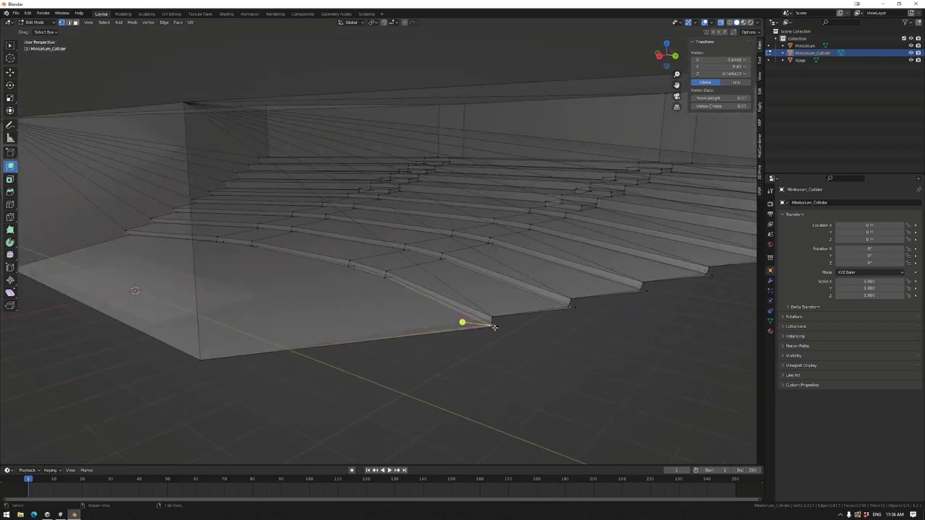
{"action": "left_click", "coordinate": [538, 306]}
{"action": "left_click", "coordinate": [641, 290]}
{"action": "left_click", "coordinate": [706, 273]}
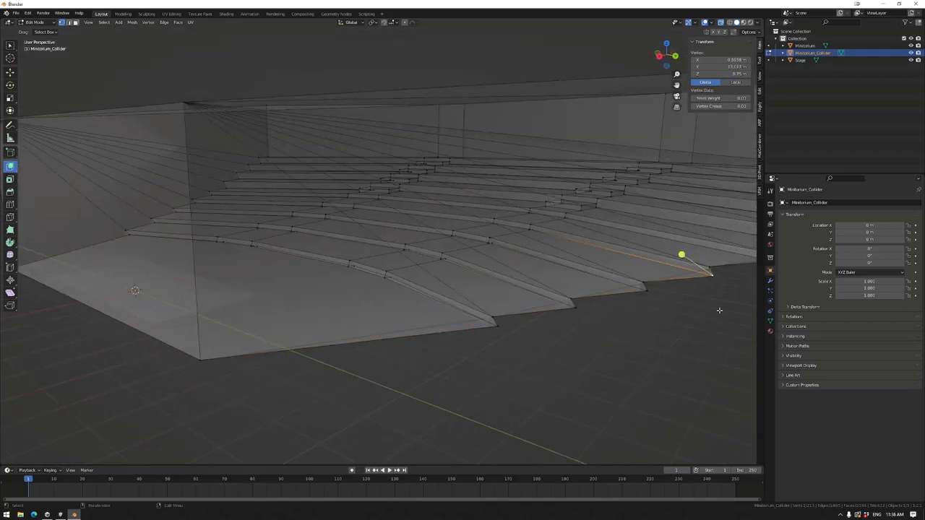
{"action": "middle_click_drag", "start_coordinate": [718, 311], "coordinate": [549, 289]}
{"action": "left_click", "coordinate": [521, 268]}
{"action": "left_click", "coordinate": [589, 258]}
{"action": "left_click", "coordinate": [672, 219]}
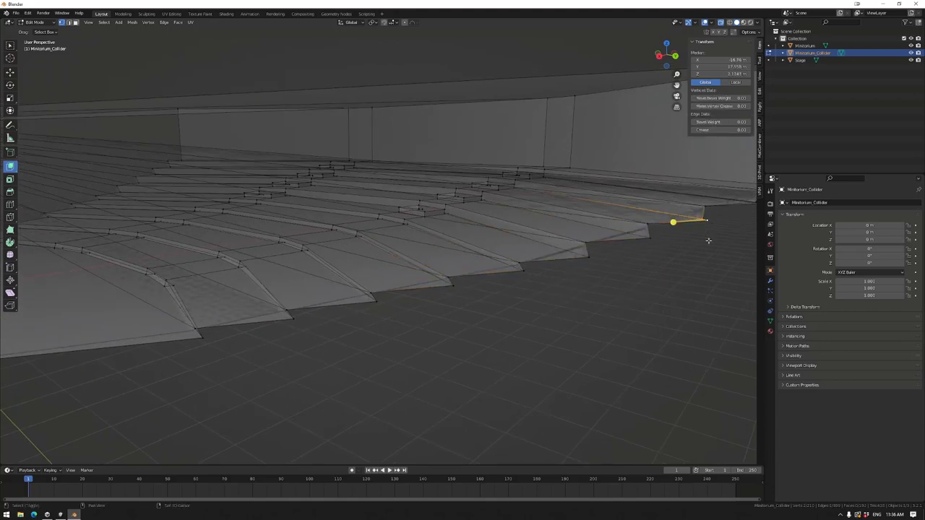
Merge the doubled vertices at the bends of the lowest tier's riser.
{"action": "middle_click_drag", "start_coordinate": [710, 232], "coordinate": [664, 255]}
{"action": "middle_click_drag", "start_coordinate": [505, 303], "coordinate": [289, 305]}
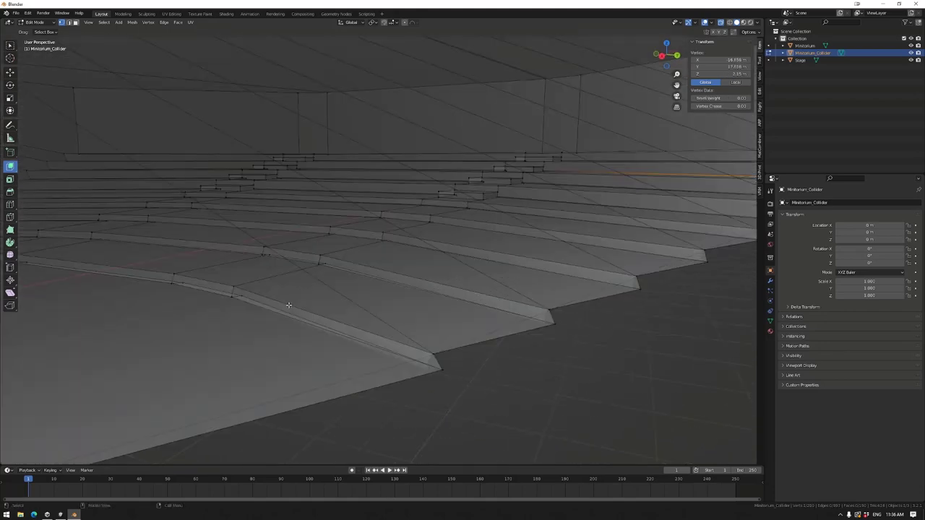
{"action": "key", "text": "alt+a"}
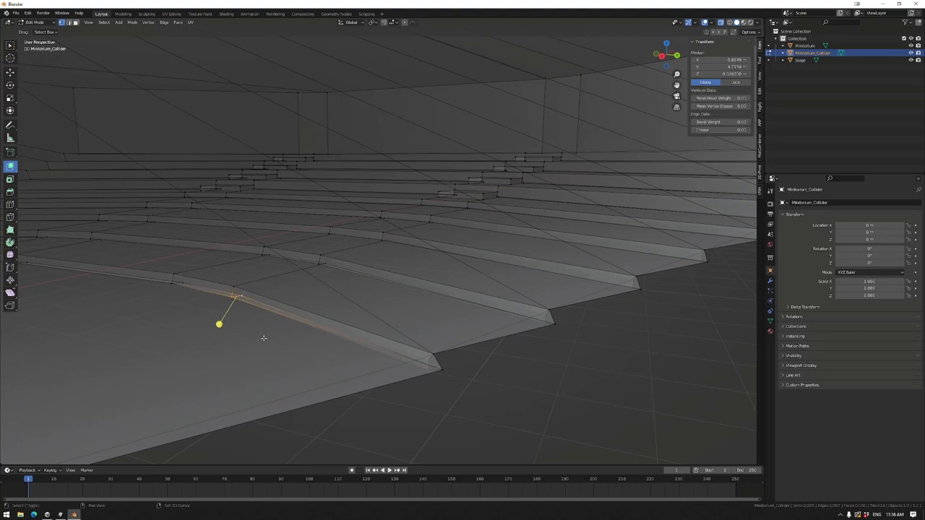
{"action": "right_click", "coordinate": [264, 337]}
{"action": "left_click", "coordinate": [195, 289]}
{"action": "right_click", "coordinate": [184, 323]}
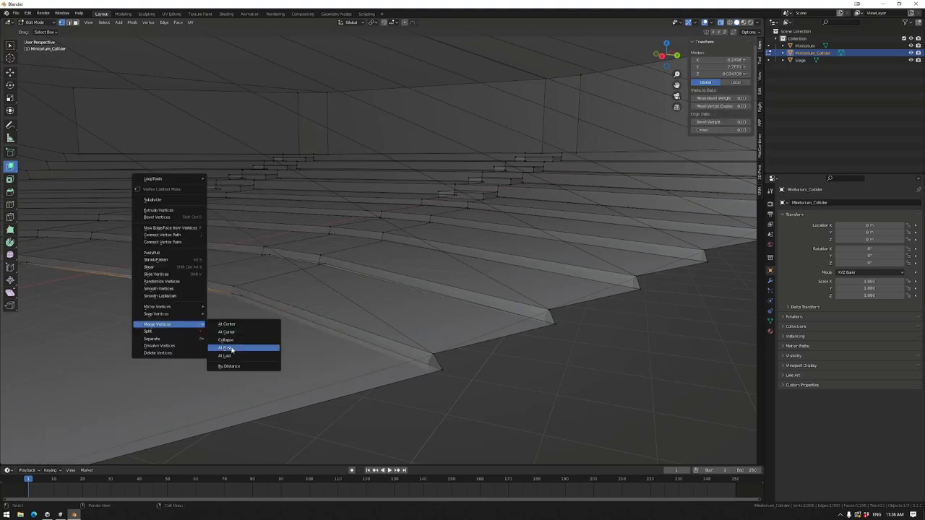
{"action": "left_click", "coordinate": [231, 350]}
{"action": "middle_click_drag", "start_coordinate": [238, 339], "coordinate": [460, 314]}
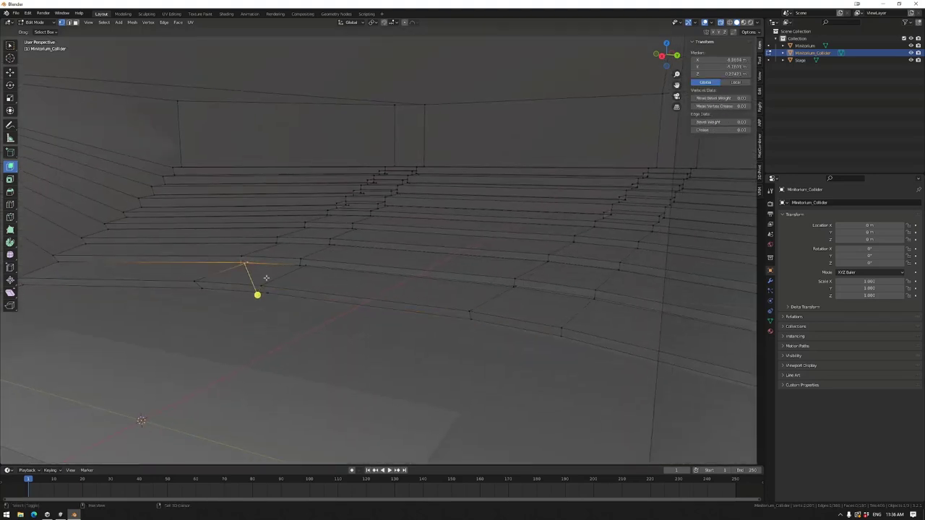
Merge the doubled riser vertices at the bends of the higher tiers, working up along the first aisle.
{"action": "middle_click_drag", "start_coordinate": [331, 292], "coordinate": [490, 293]}
{"action": "left_click", "coordinate": [549, 268]}
{"action": "left_click", "coordinate": [597, 230]}
{"action": "left_click", "coordinate": [435, 277]}
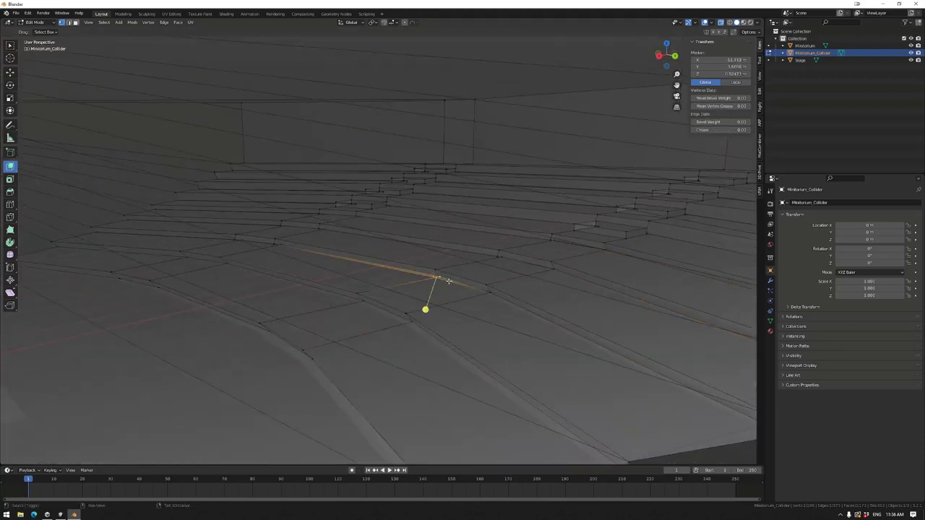
{"action": "left_click", "coordinate": [498, 255]}
{"action": "middle_click_drag", "start_coordinate": [550, 248], "coordinate": [648, 268]}
{"action": "left_click", "coordinate": [619, 256]}
{"action": "middle_click_drag", "start_coordinate": [711, 265], "coordinate": [413, 171]}
{"action": "left_click", "coordinate": [412, 172]}
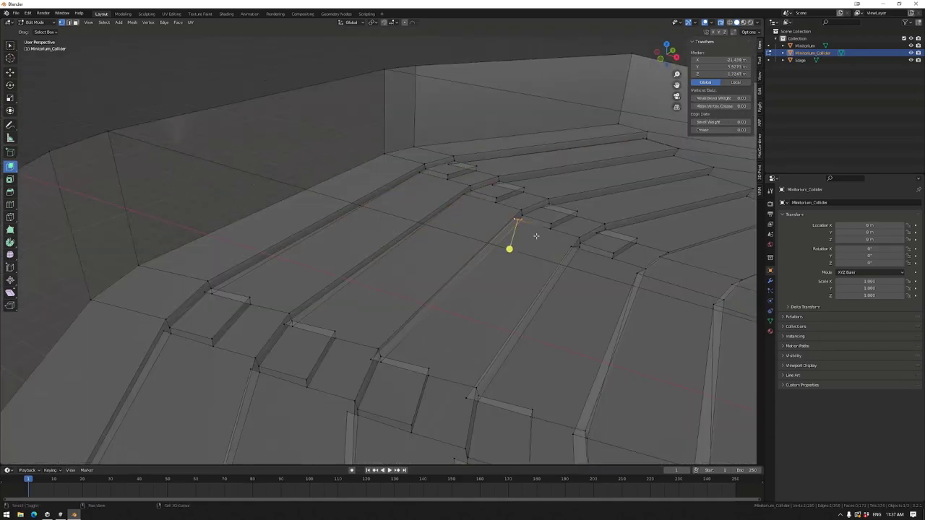
Merge the doubled riser vertices along the opposite aisle up to the top tier and return to Object Mode.
{"action": "middle_click_drag", "start_coordinate": [570, 246], "coordinate": [414, 180]}
{"action": "key", "text": "g"}
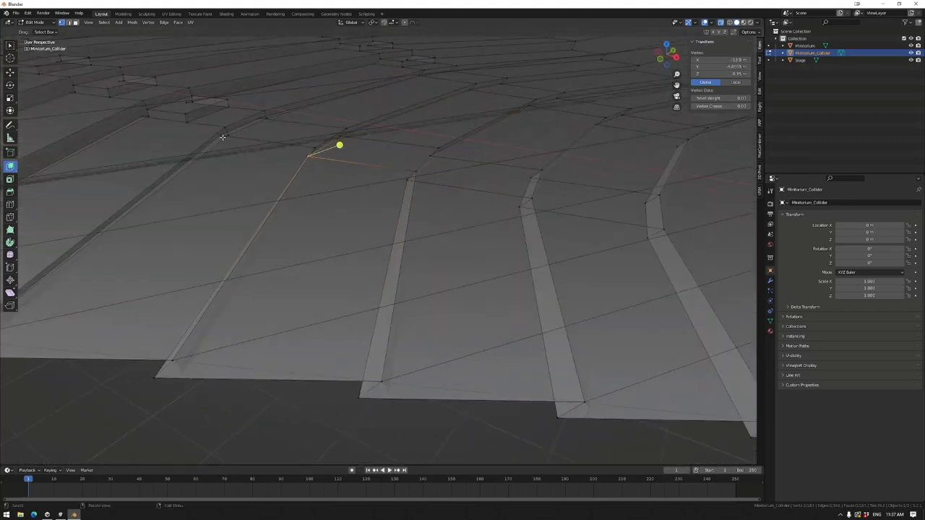
{"action": "left_click", "coordinate": [260, 118]}
{"action": "middle_click_drag", "start_coordinate": [260, 118], "coordinate": [283, 173]}
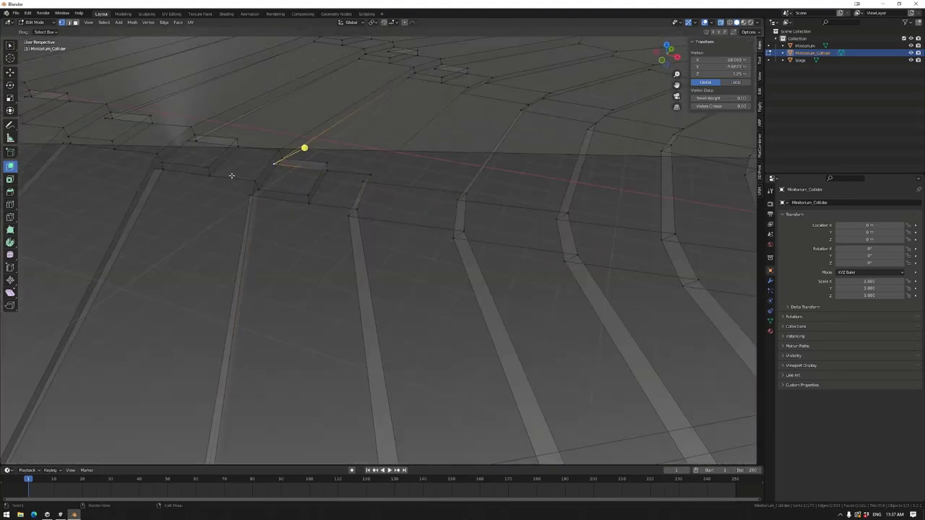
{"action": "left_click", "coordinate": [163, 169]}
{"action": "middle_click_drag", "start_coordinate": [163, 169], "coordinate": [200, 169]}
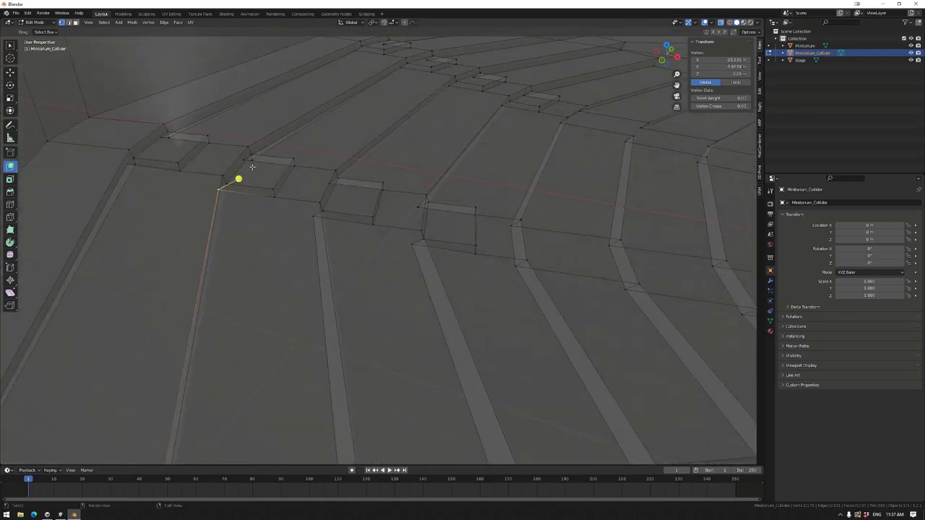
{"action": "key", "text": "g"}
{"action": "left_click", "coordinate": [233, 162]}
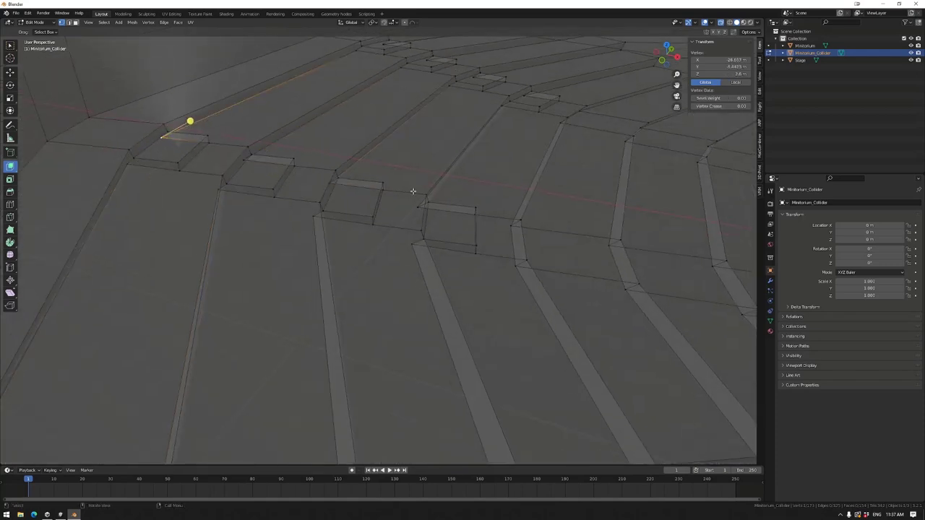
{"action": "middle_click_drag", "start_coordinate": [412, 190], "coordinate": [380, 188]}
{"action": "scroll", "coordinate": [385, 200], "scroll_direction": "down", "scroll_amount": 4}
{"action": "middle_click_drag", "start_coordinate": [473, 197], "coordinate": [490, 208]}
{"action": "key", "text": "Tab"}
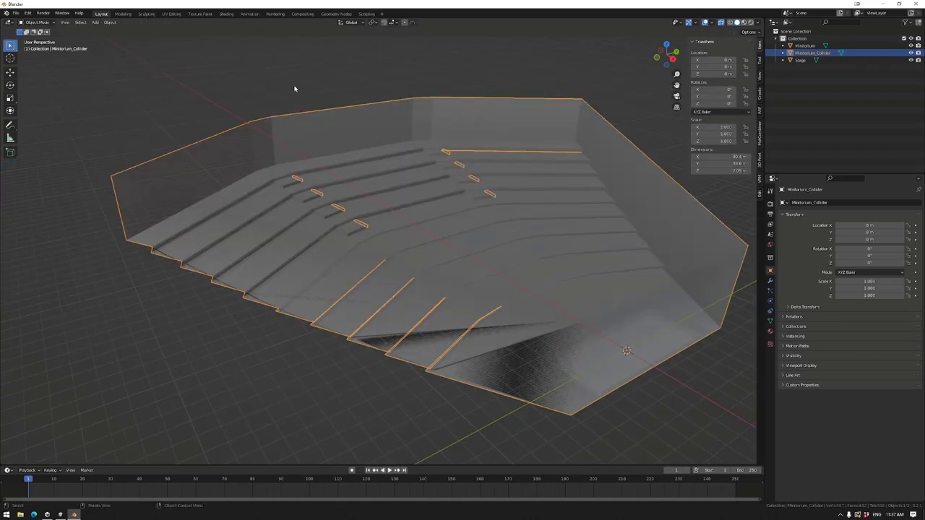
Export the selected collider mesh as an FBX named Minitorium_Collider in the project's Models folder.
{"action": "left_click", "coordinate": [15, 13]}
{"action": "mouse_move", "coordinate": [37, 122]}
{"action": "left_click", "coordinate": [101, 178]}
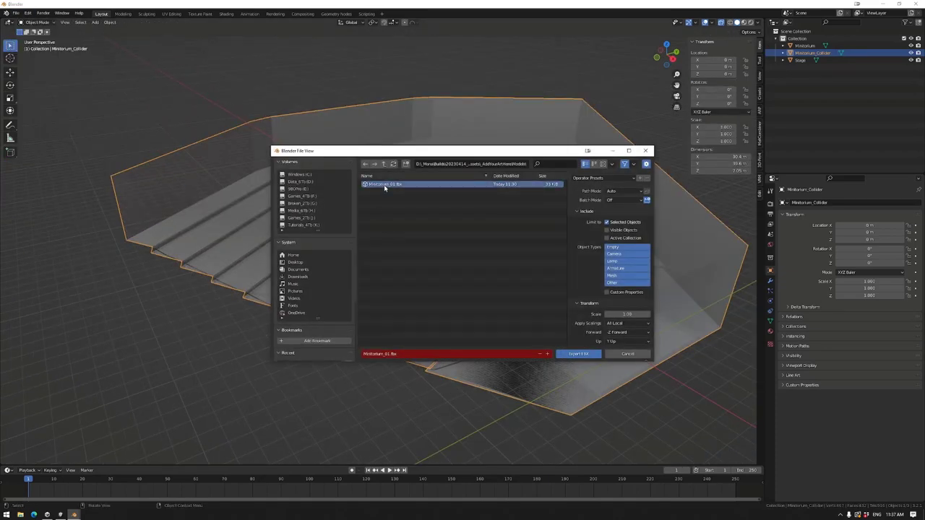
{"action": "left_click", "coordinate": [388, 354]}
{"action": "type", "text": "Collider"}
{"action": "left_click", "coordinate": [577, 353]}
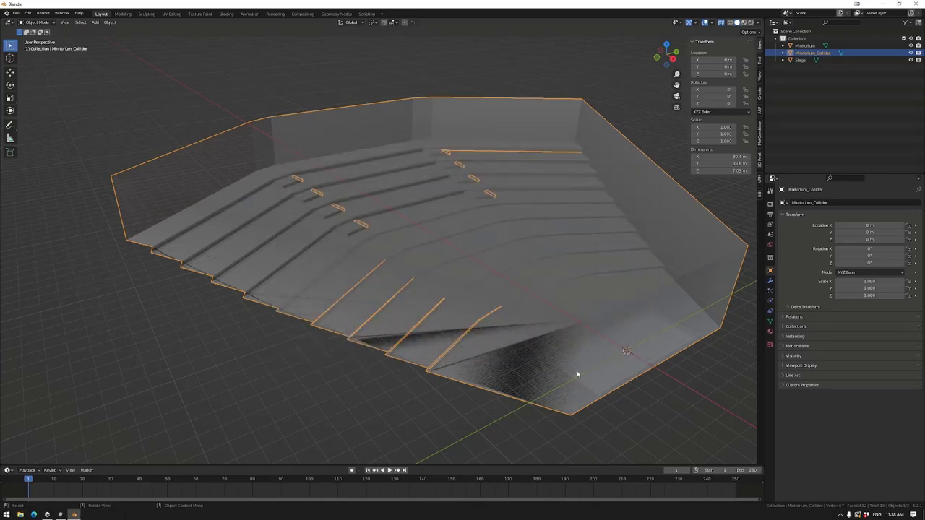
Switch to Unity and inspect the separate child meshes inside the Minitorium_01 model.
{"action": "left_click", "coordinate": [61, 514]}
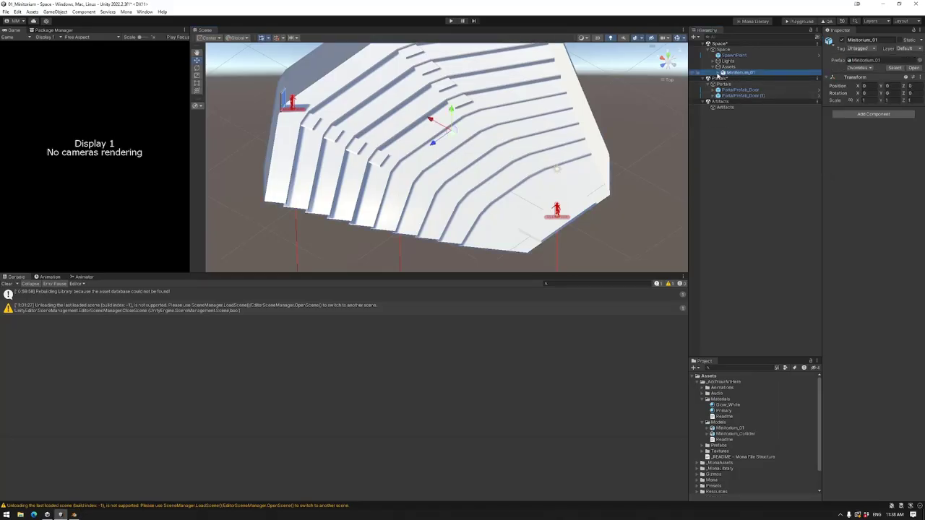
{"action": "left_click", "coordinate": [718, 73]}
{"action": "left_click", "coordinate": [736, 78]}
{"action": "left_click", "coordinate": [738, 83]}
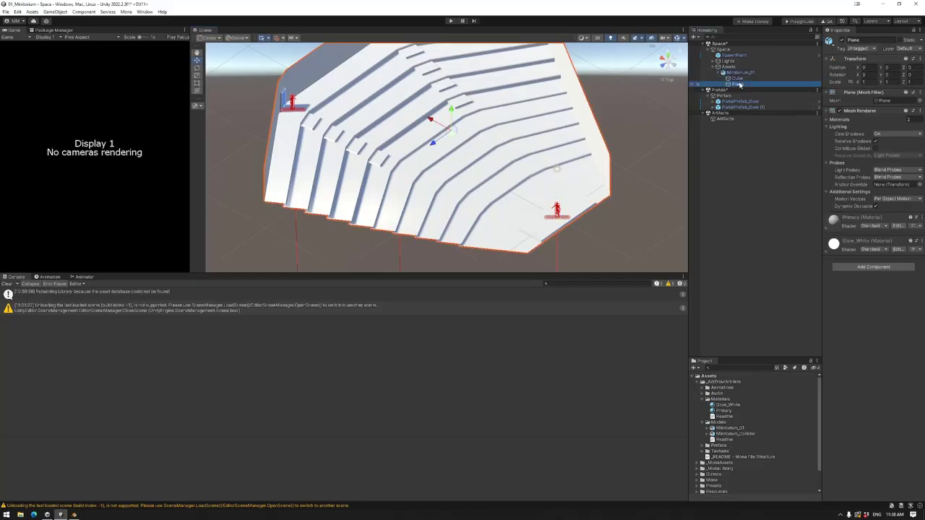
Switch back to Blender and join the stage with the Minitorium auditorium mesh into one object.
{"action": "left_click", "coordinate": [74, 514]}
{"action": "left_click", "coordinate": [570, 325]}
{"action": "right_click", "coordinate": [585, 355]}
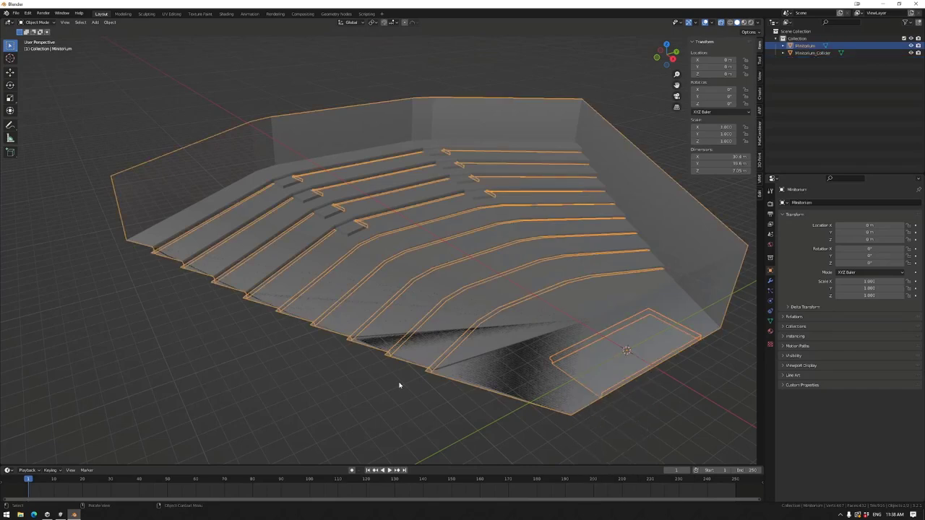
Hide the joined Minitorium mesh and export the Minitorium_Collider mesh on its own again as FBX.
{"action": "key", "text": "h"}
{"action": "left_click", "coordinate": [816, 54]}
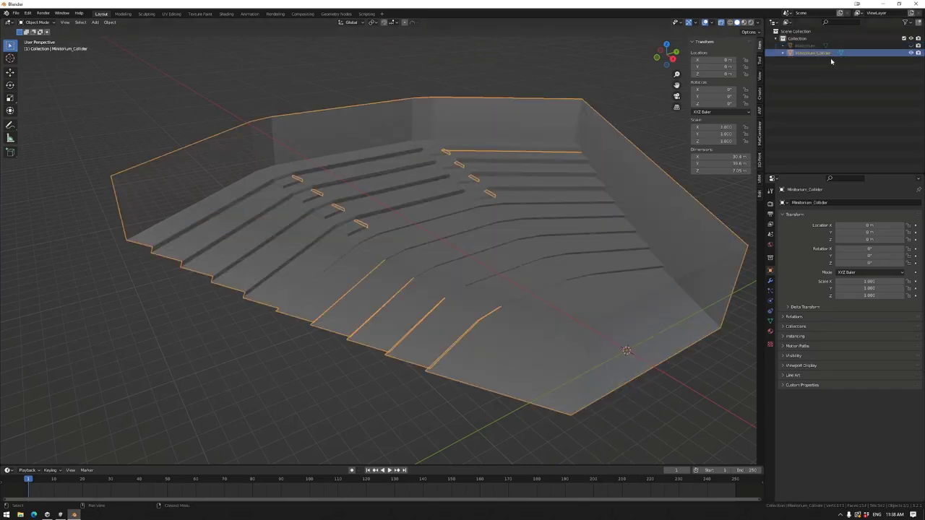
{"action": "middle_click_drag", "start_coordinate": [621, 303], "coordinate": [561, 347]}
{"action": "left_click", "coordinate": [15, 13]}
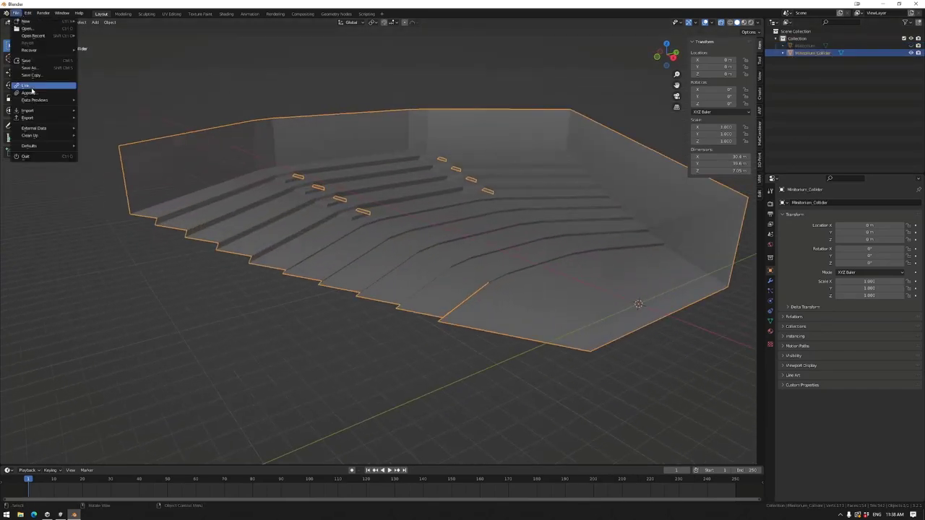
{"action": "mouse_move", "coordinate": [43, 120]}
{"action": "left_click", "coordinate": [130, 184]}
{"action": "left_click", "coordinate": [579, 354]}
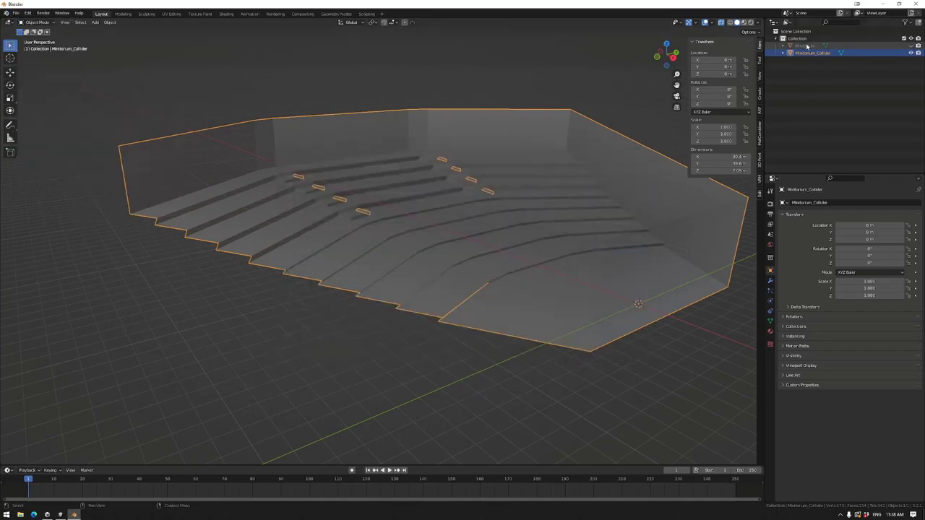
Hide the collider, unhide the Minitorium mesh, and export it as the Minitorium_01 FBX.
{"action": "key", "text": "h"}
{"action": "key", "text": "alt+h"}
{"action": "left_click", "coordinate": [15, 13]}
{"action": "mouse_move", "coordinate": [29, 118]}
{"action": "left_click", "coordinate": [106, 190]}
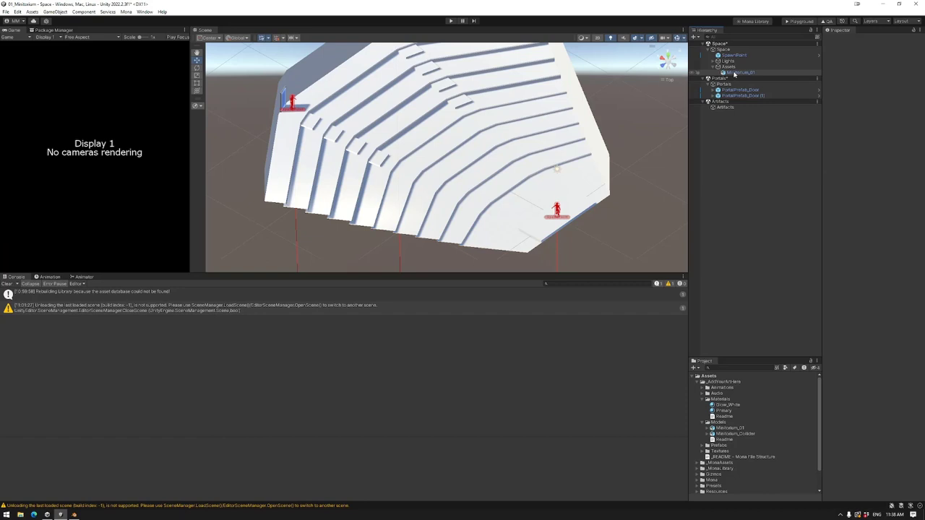
Add a Mesh Collider to Minitorium_01 in Unity and assign the Minitorium_Collider mesh to it.
{"action": "left_click", "coordinate": [734, 73]}
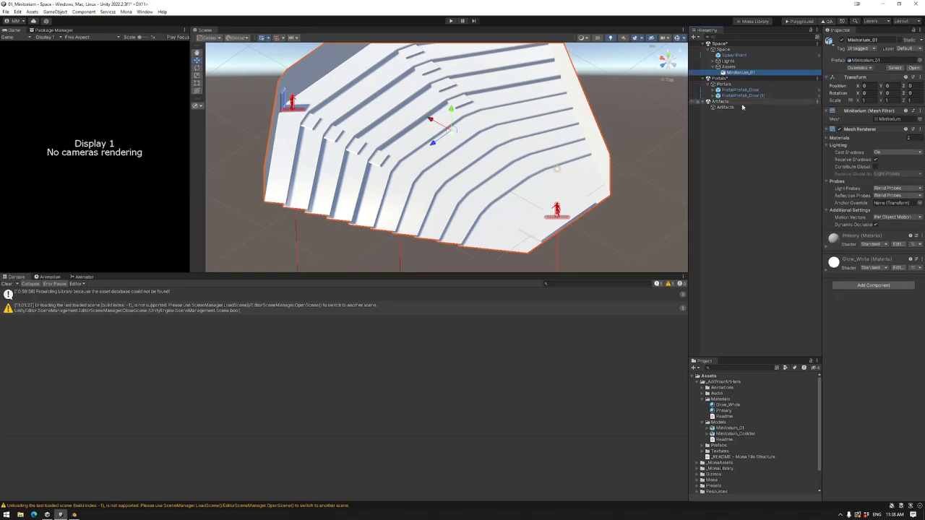
{"action": "left_click", "coordinate": [873, 285]}
{"action": "left_click", "coordinate": [871, 310]}
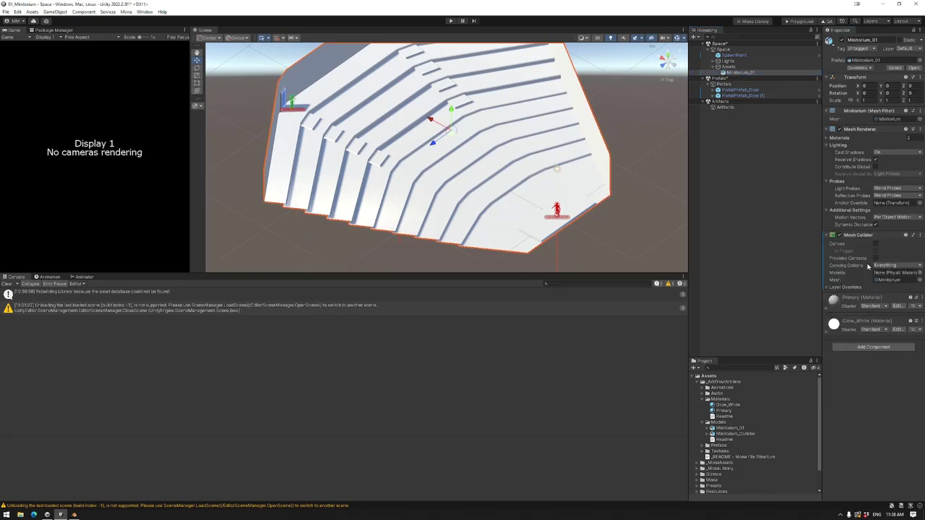
{"action": "left_click", "coordinate": [708, 434]}
{"action": "left_click_drag", "start_coordinate": [740, 451], "coordinate": [896, 279]}
Move the space's SpawnPoint onto the top tier between the two door portals and rotate it about -90° around Y.
{"action": "left_click_drag", "start_coordinate": [471, 203], "coordinate": [462, 172], "text": "alt"}
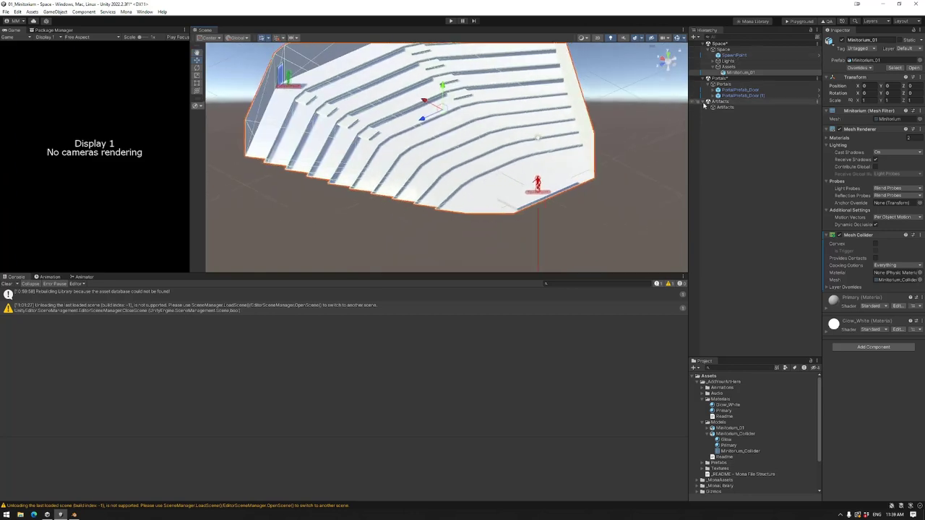
{"action": "left_click_drag", "start_coordinate": [641, 147], "coordinate": [622, 130], "text": "alt"}
{"action": "double_click", "coordinate": [733, 55]}
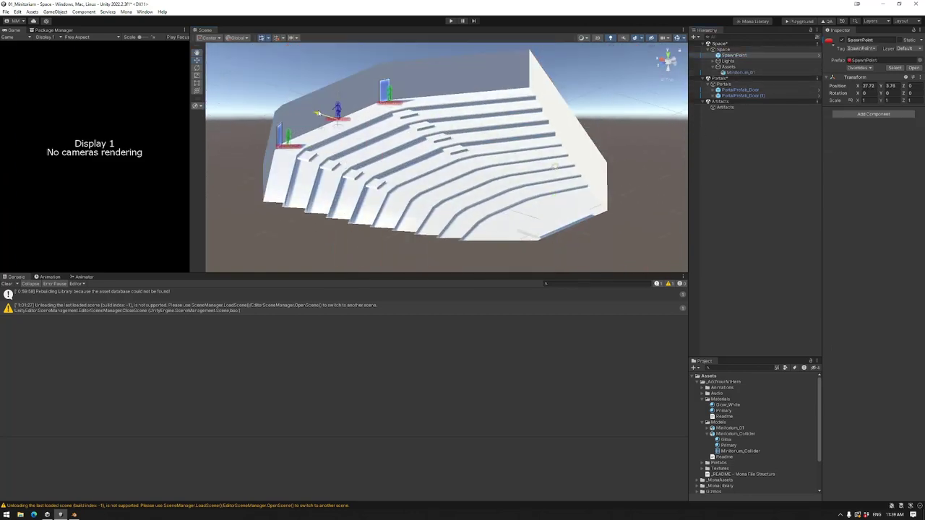
{"action": "key", "text": "f"}
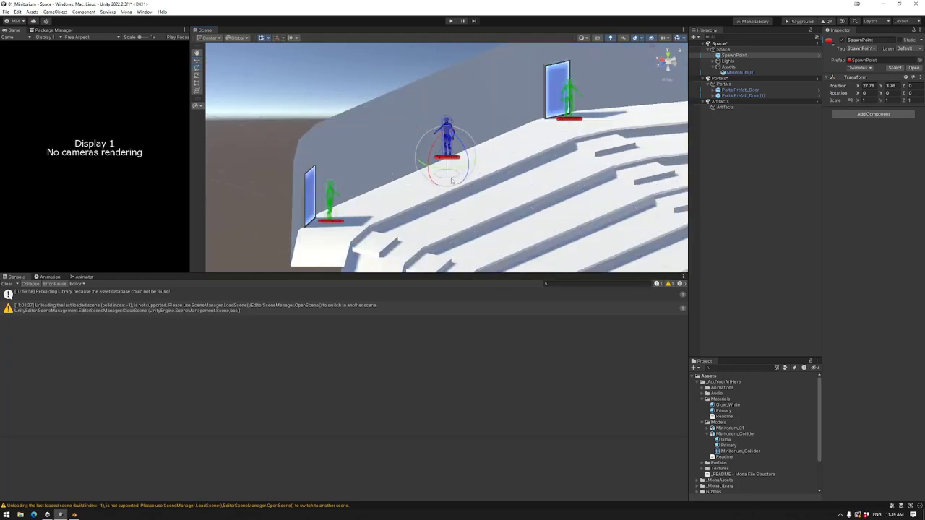
{"action": "left_click_drag", "start_coordinate": [525, 166], "coordinate": [611, 184]}
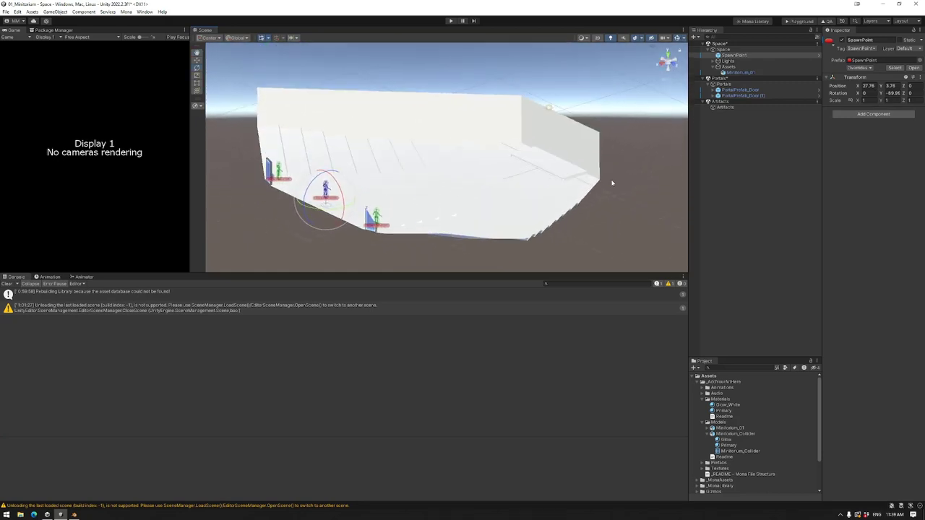
Add a CanvasPrefab from _MonaAssets under the Artifacts object.
{"action": "left_click", "coordinate": [725, 108]}
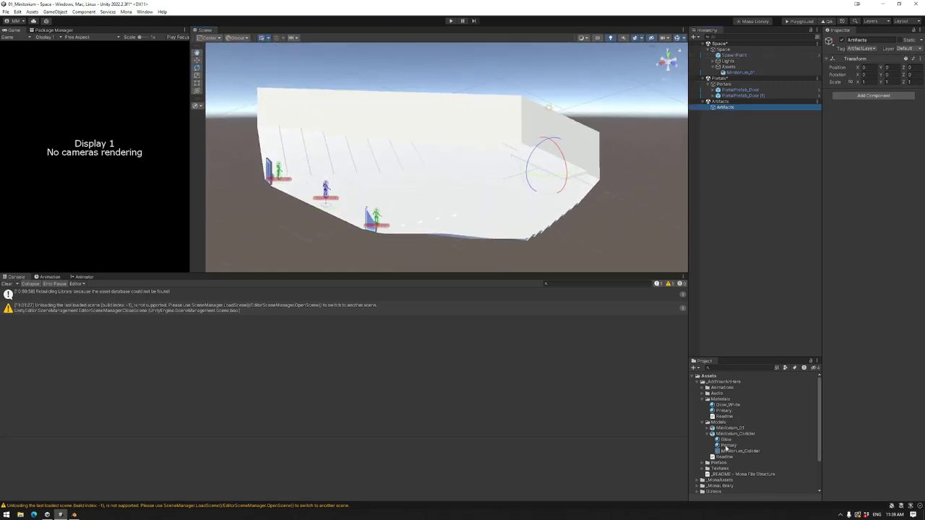
{"action": "scroll", "coordinate": [752, 433], "scroll_direction": "down", "scroll_amount": 3}
{"action": "left_click", "coordinate": [720, 438]}
{"action": "left_click_drag", "start_coordinate": [726, 456], "coordinate": [733, 108]}
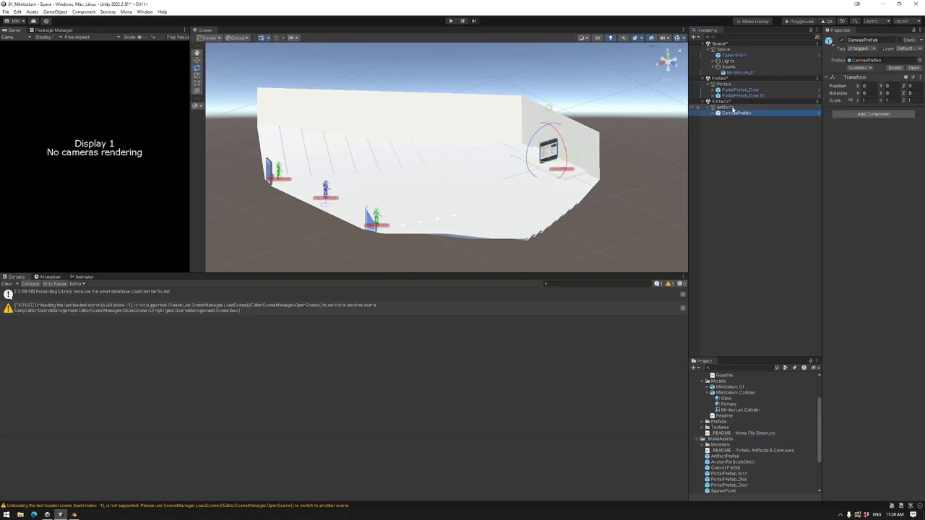
Position the canvas against the wall behind the stage, rotated about 90° around Y, and unpack its prefab.
{"action": "left_click_drag", "start_coordinate": [556, 161], "coordinate": [195, 64]}
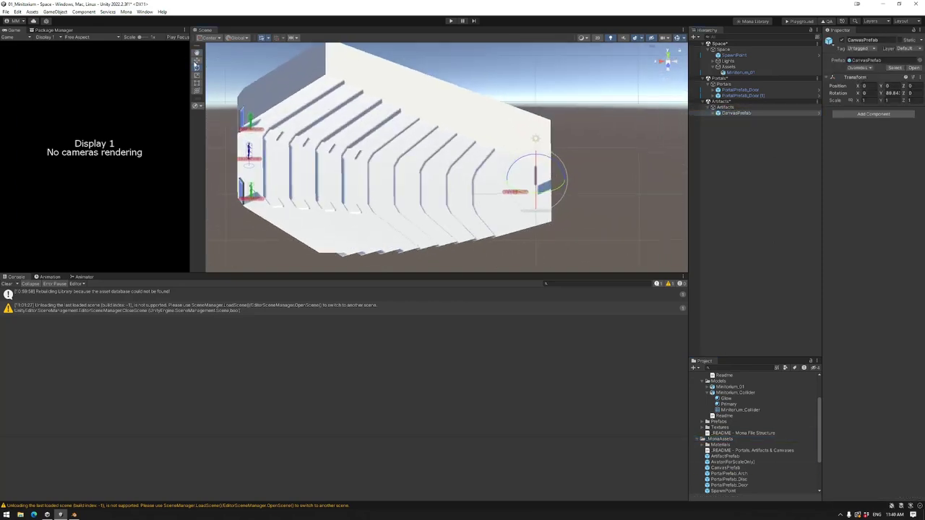
{"action": "key", "text": "f"}
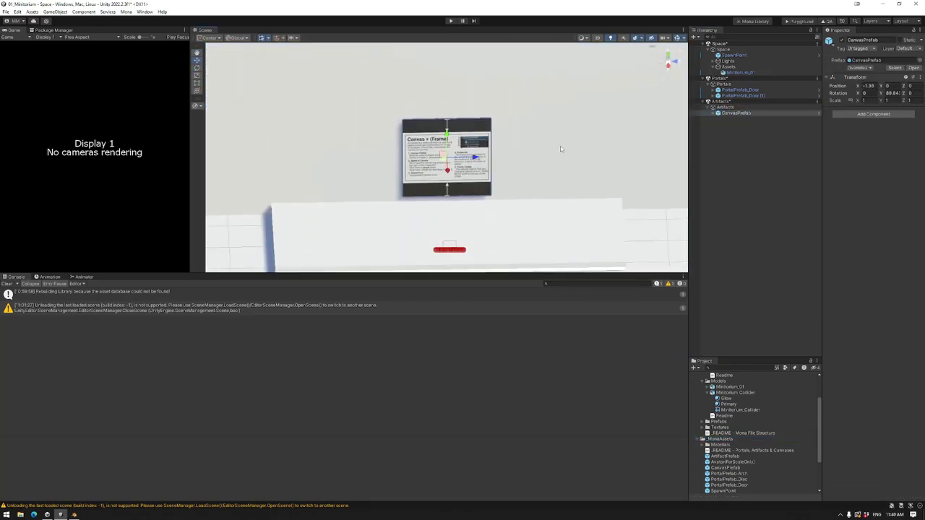
{"action": "right_click", "coordinate": [745, 114]}
Set the UniqueCanvasName_1 plane's scale to X 0.16 and Z 0.09, and enlarge it proportionally to about X 0.63.
{"action": "left_click", "coordinate": [745, 119]}
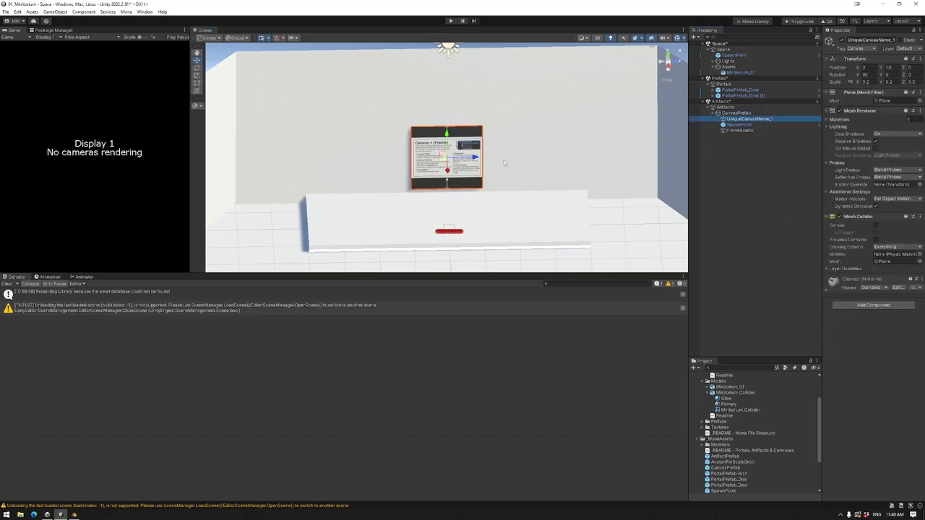
{"action": "double_click", "coordinate": [866, 81]}
{"action": "type", "text": "0.16"}
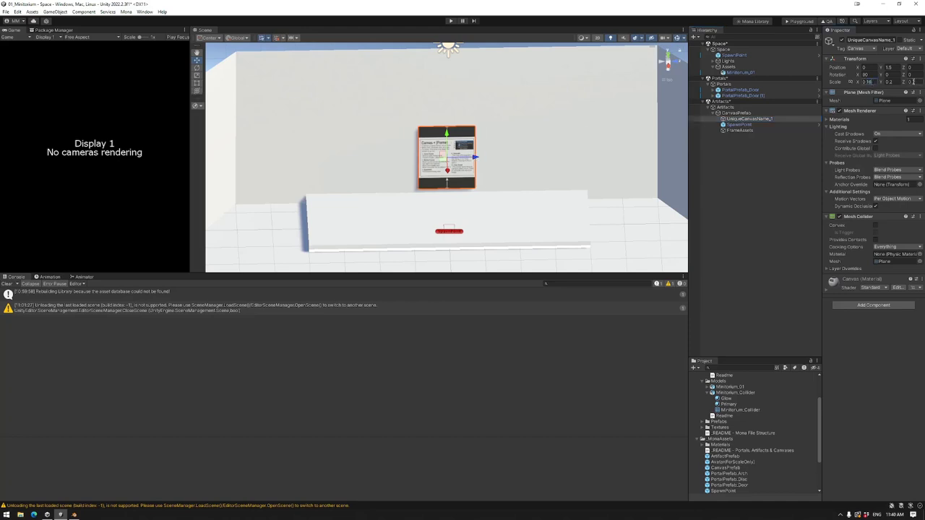
{"action": "type", "text": "0.1"}
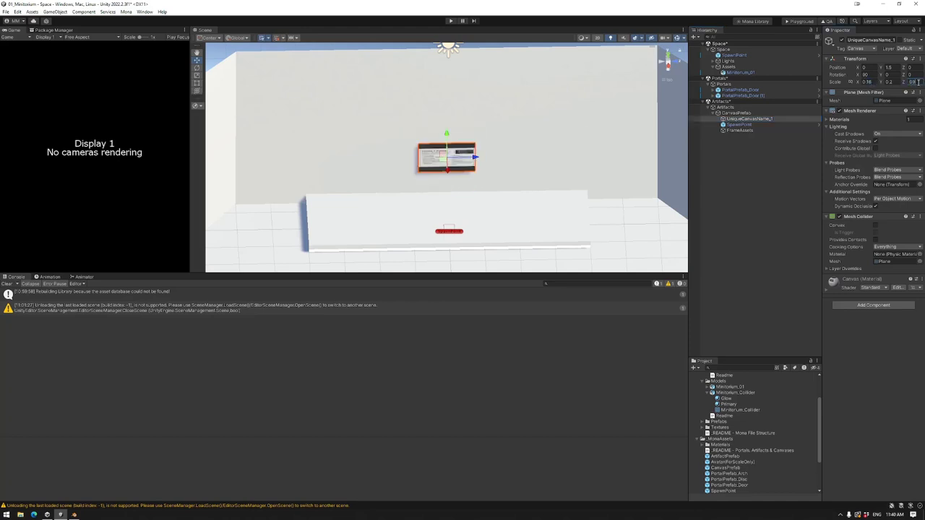
{"action": "left_click_drag", "start_coordinate": [453, 160], "coordinate": [468, 125]}
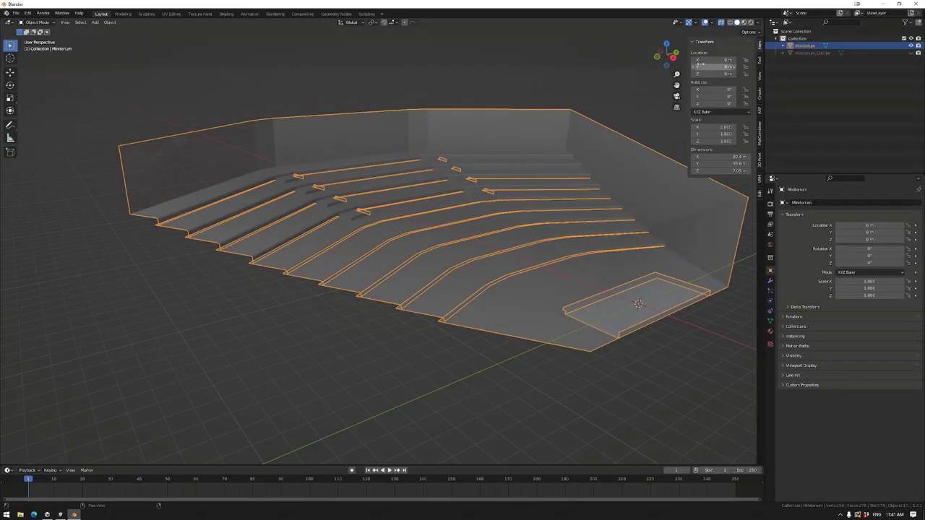
Scale the stage geometry of the Minitorium mesh along the X axis in Edit Mode.
{"action": "key", "text": "KP_7"}
{"action": "key", "text": "Tab"}
{"action": "left_click_drag", "start_coordinate": [656, 150], "coordinate": [692, 348]}
{"action": "key", "text": "s"}
{"action": "key", "text": "x"}
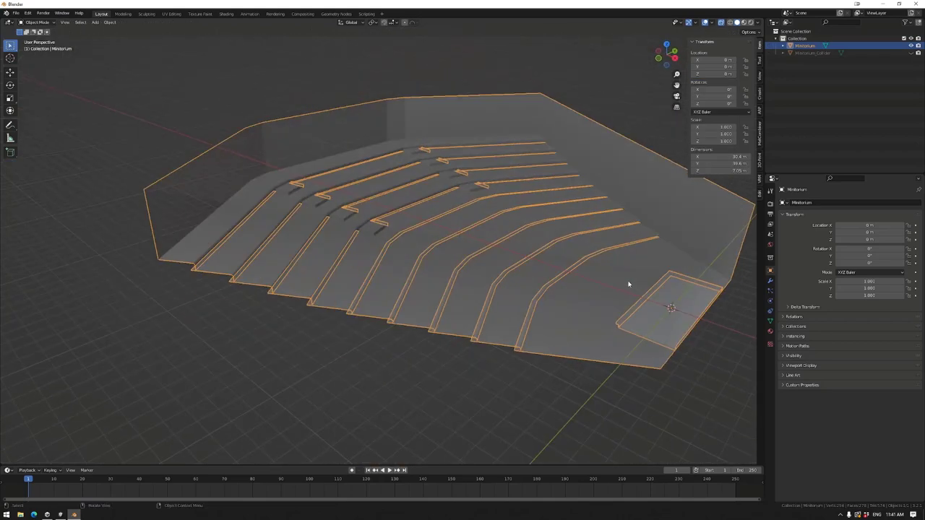
Export the updated Minitorium mesh as FBX, overwriting Minitorium_01.fbx.
{"action": "left_click", "coordinate": [15, 13]}
{"action": "mouse_move", "coordinate": [29, 117]}
{"action": "left_click", "coordinate": [122, 175]}
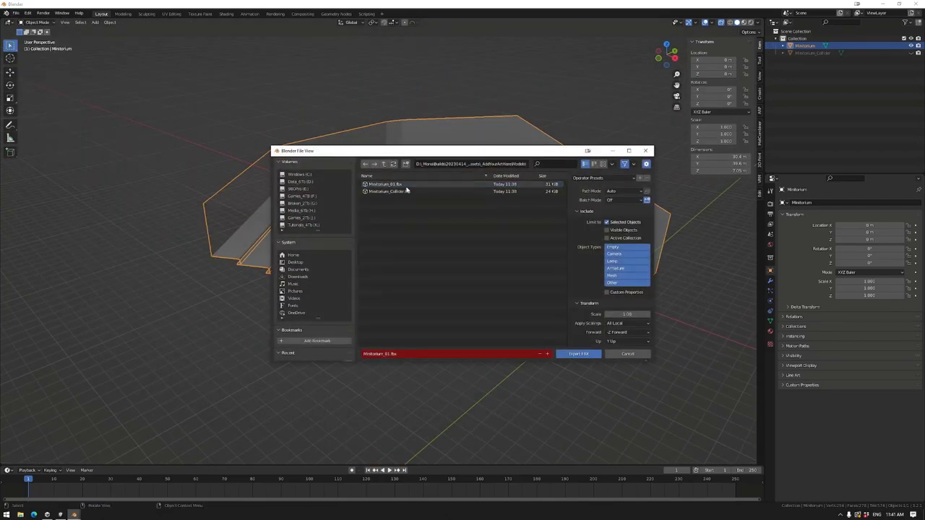
{"action": "left_click", "coordinate": [383, 182]}
{"action": "left_click", "coordinate": [578, 354]}
Switch to Unity and move the canvas closer to the wall behind the stage, at about X -1.44.
{"action": "left_click", "coordinate": [61, 514]}
{"action": "left_click", "coordinate": [467, 164]}
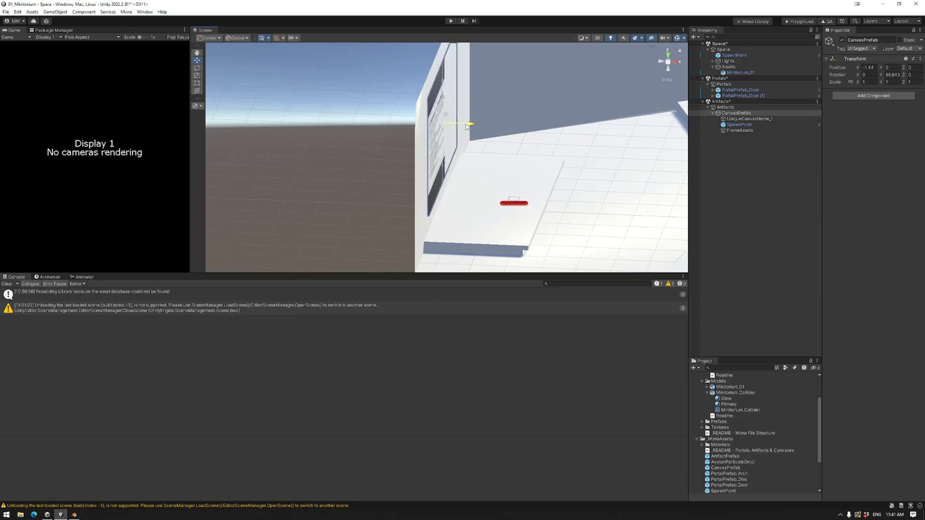
{"action": "key", "text": "f"}
Move the canvas's SpawnPoint to the top tier beside the space's spawn point and rename the canvas plane Stage Screen.
{"action": "left_click_drag", "start_coordinate": [467, 213], "coordinate": [390, 202], "text": "alt"}
{"action": "left_click", "coordinate": [726, 125]}
{"action": "left_click_drag", "start_coordinate": [324, 200], "coordinate": [672, 130]}
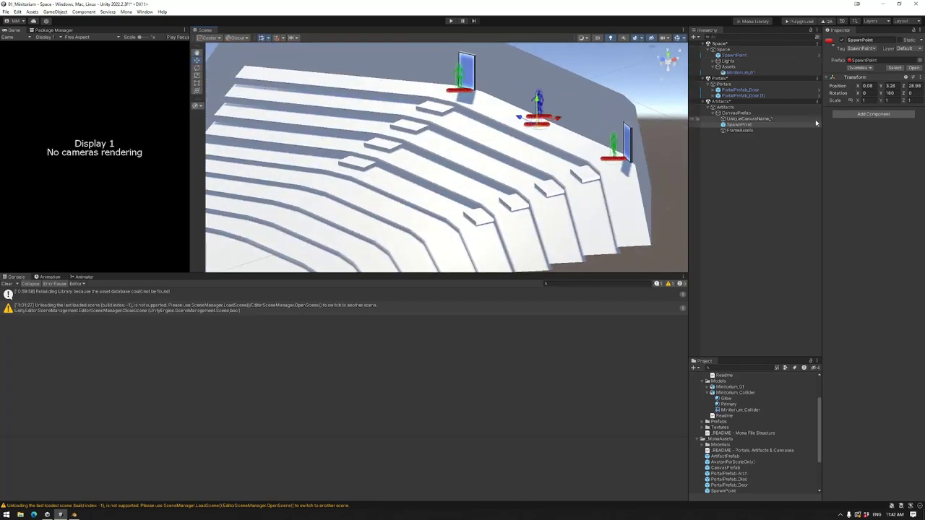
{"action": "left_click", "coordinate": [751, 118]}
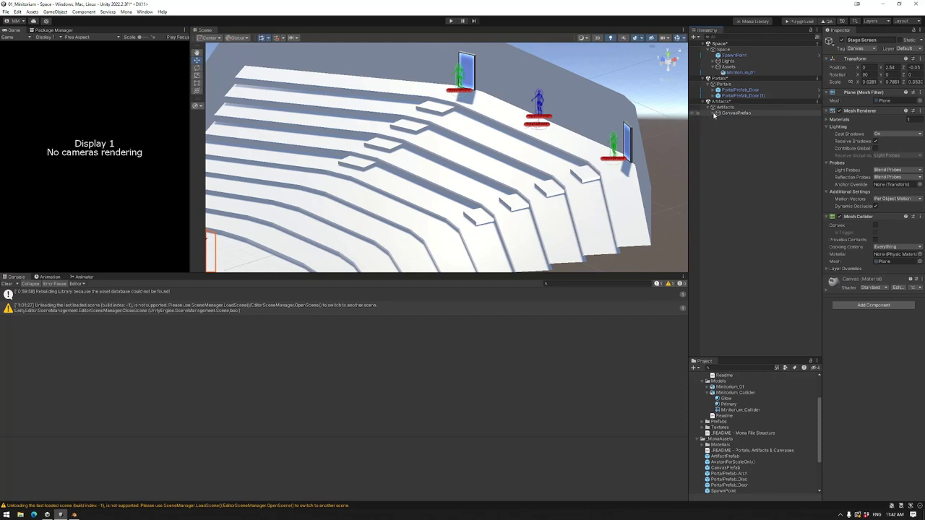
{"action": "left_click_drag", "start_coordinate": [325, 170], "coordinate": [485, 170], "text": "alt"}
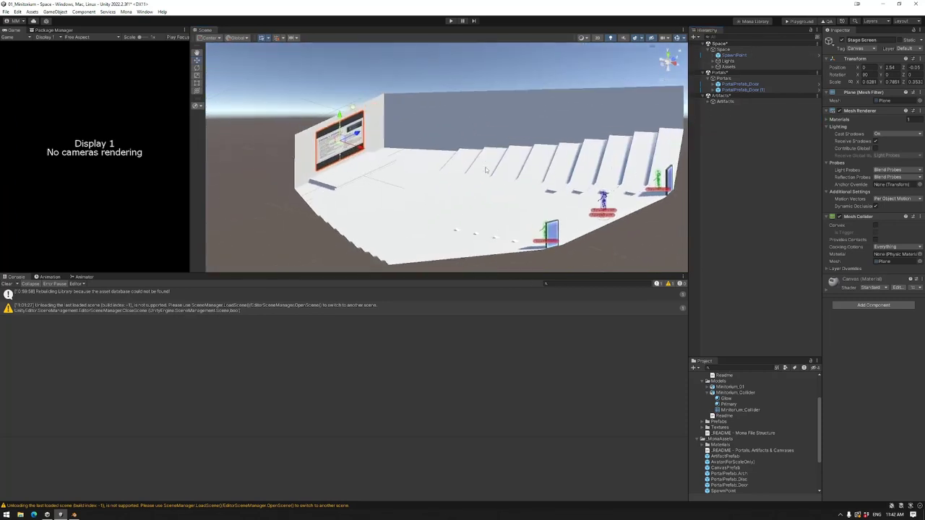
Remove the existing directional light from the Lights group and add a spot light there.
{"action": "left_click", "coordinate": [728, 60]}
{"action": "right_click", "coordinate": [733, 62]}
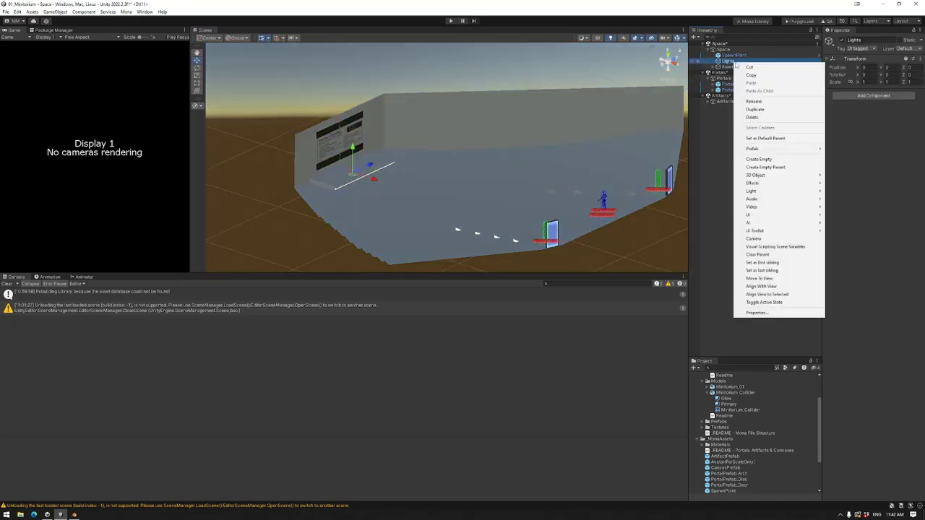
{"action": "mouse_move", "coordinate": [770, 193]}
{"action": "left_click", "coordinate": [844, 207]}
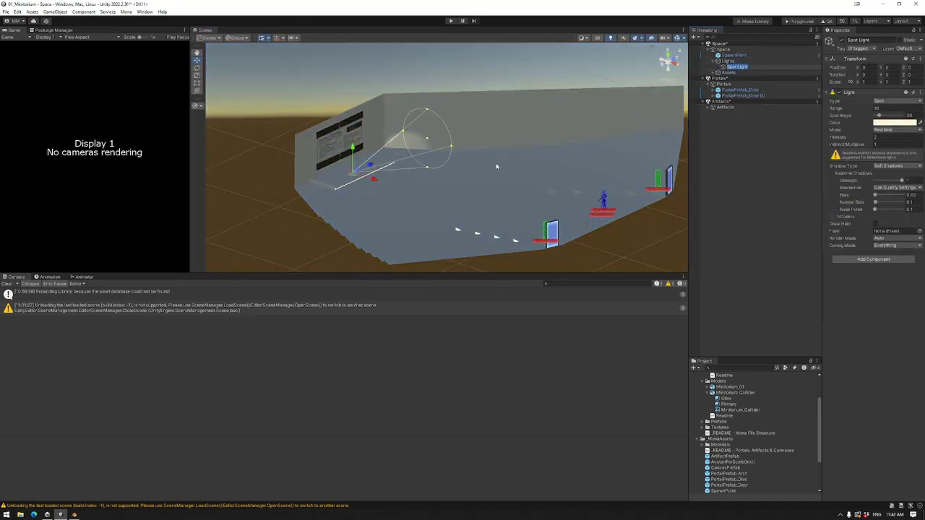
Move the spot light to about X 5.34, Z 6.2 and rotate it about -128° around Y toward the stage.
{"action": "key", "text": "f"}
{"action": "left_click_drag", "start_coordinate": [383, 164], "coordinate": [664, 385]}
{"action": "key", "text": "e"}
{"action": "left_click_drag", "start_coordinate": [556, 264], "coordinate": [404, 94], "text": "alt"}
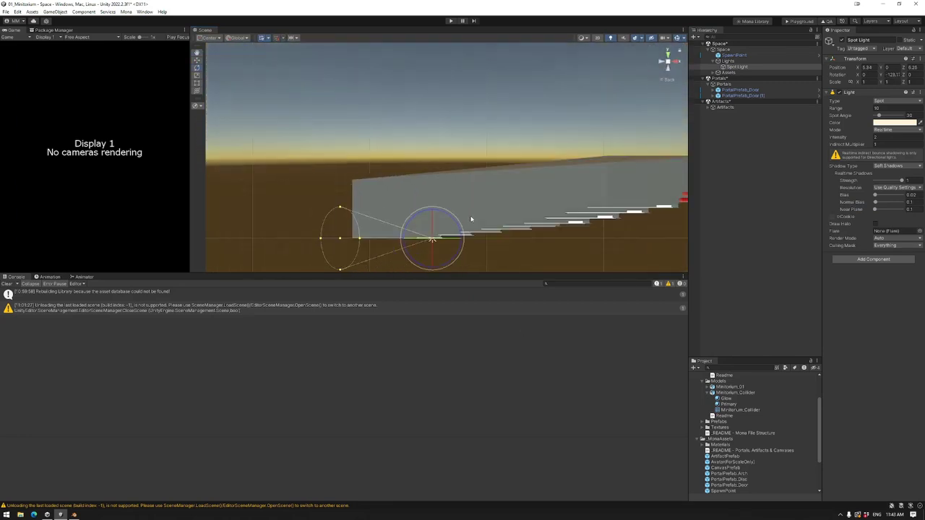
Tilt the spot light down about 33° around its local X axis and raise it to about Y 5.21.
{"action": "left_click", "coordinate": [239, 39]}
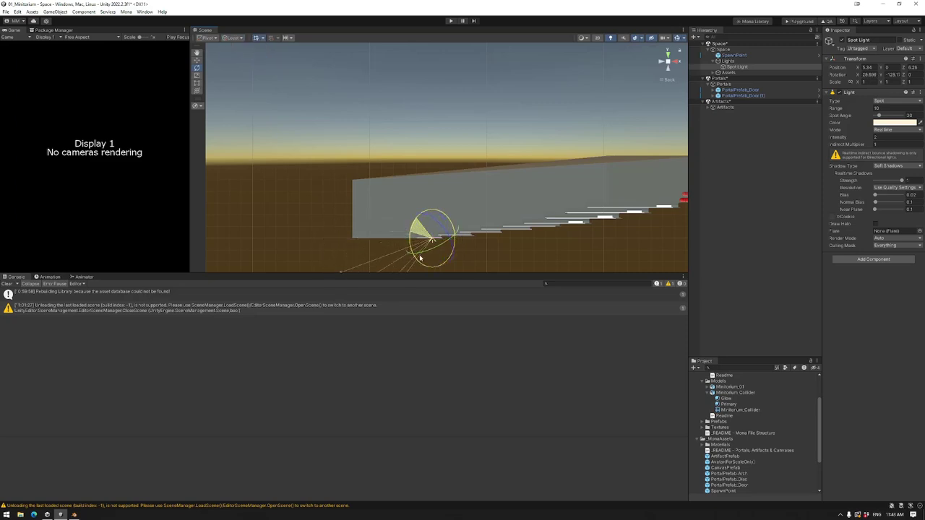
{"action": "key", "text": "w"}
{"action": "left_click", "coordinate": [233, 37]}
{"action": "left_click_drag", "start_coordinate": [431, 221], "coordinate": [425, 305]}
Duplicate the spot light, centre the copy in front of the stage at about X 6.9, Z 0, and turn it about -90° around Y.
{"action": "left_click", "coordinate": [667, 58]}
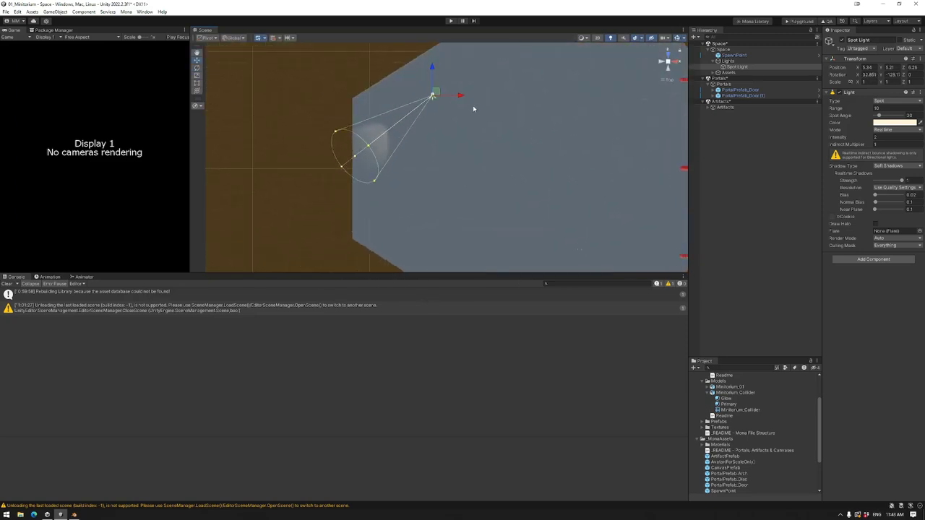
{"action": "key", "text": "ctrl+d"}
{"action": "left_click_drag", "start_coordinate": [431, 94], "coordinate": [477, 169]}
{"action": "key", "text": "e"}
{"action": "left_click", "coordinate": [197, 60]}
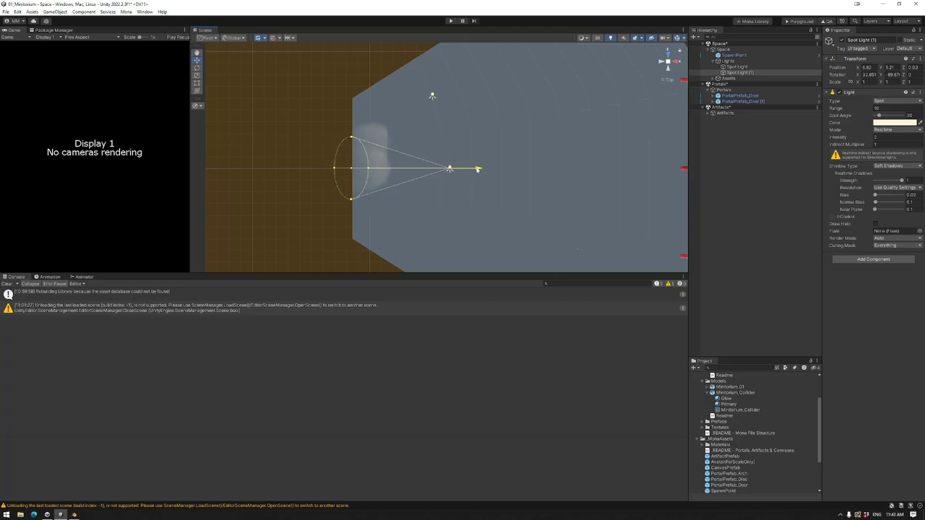
Duplicate the first spot light, place the copy on the opposite side at about X 5.65, Z -5.06, and rotate it about -68° around Y.
{"action": "left_click", "coordinate": [433, 96]}
{"action": "key", "text": "ctrl+d"}
{"action": "left_click_drag", "start_coordinate": [432, 95], "coordinate": [387, 172]}
{"action": "key", "text": "e"}
{"action": "left_click_drag", "start_coordinate": [461, 215], "coordinate": [498, 267]}
Set the render mode of all three spot lights to Important.
{"action": "left_click", "coordinate": [896, 239]}
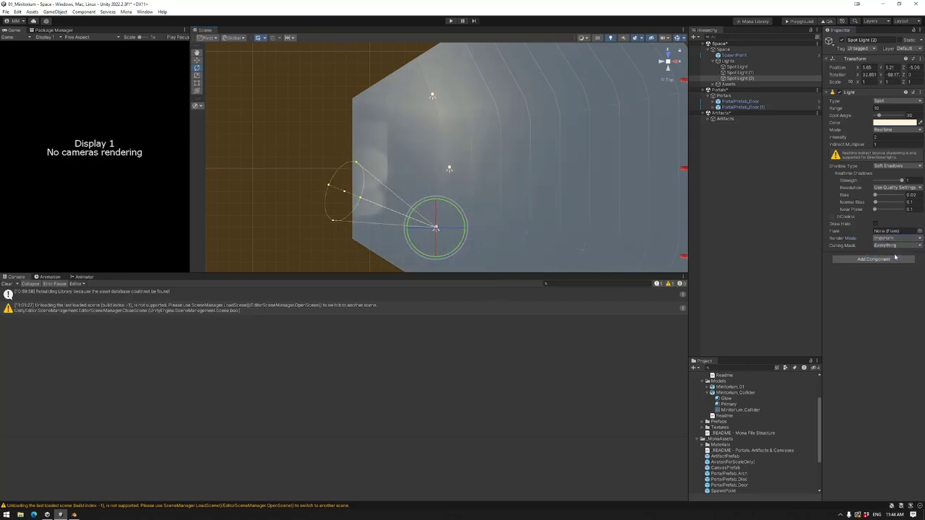
{"action": "left_click", "coordinate": [739, 72]}
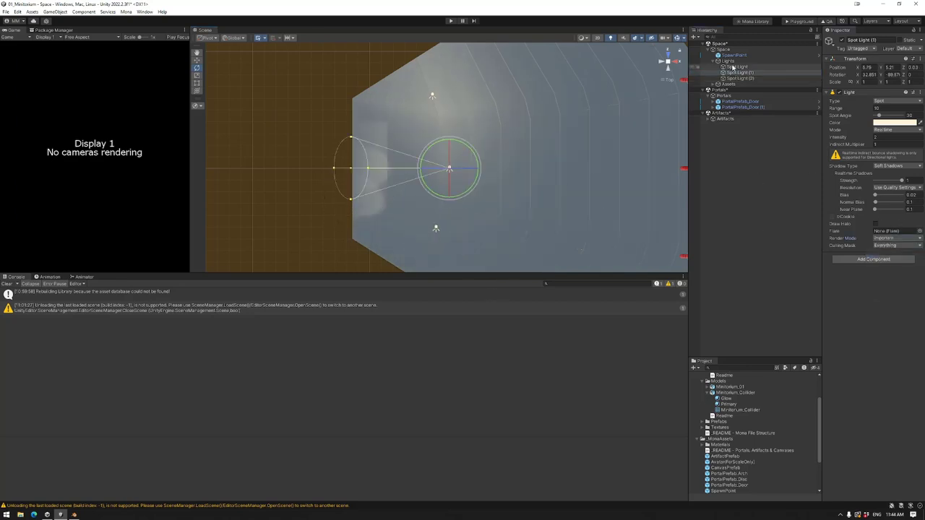
{"action": "left_click", "coordinate": [737, 66]}
{"action": "left_click", "coordinate": [896, 238]}
{"action": "left_click", "coordinate": [888, 254]}
Rotate Spot Light (2) to about -53° around Y and move it to about Z -6.2, mirroring the first spot light.
{"action": "left_click_drag", "start_coordinate": [549, 109], "coordinate": [541, 167], "text": "alt"}
{"action": "left_click", "coordinate": [666, 59]}
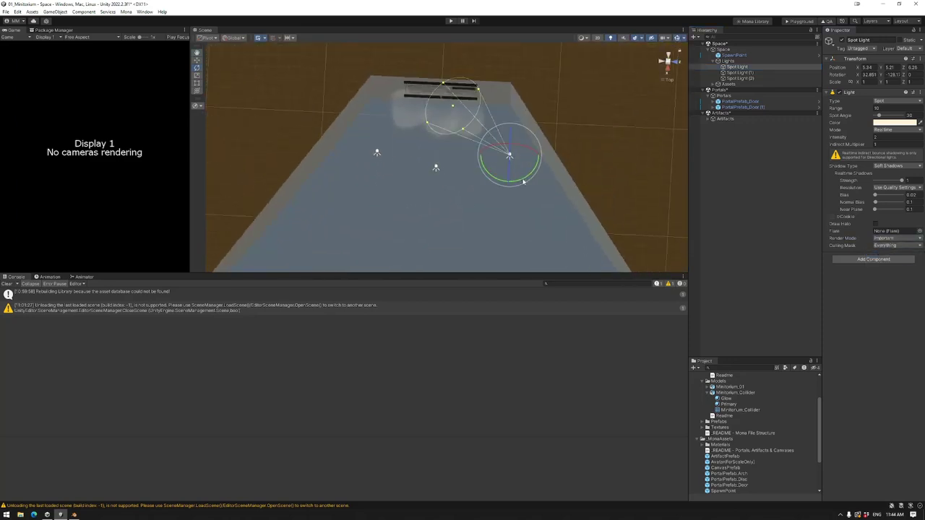
{"action": "left_click", "coordinate": [743, 68]}
{"action": "left_click", "coordinate": [737, 78]}
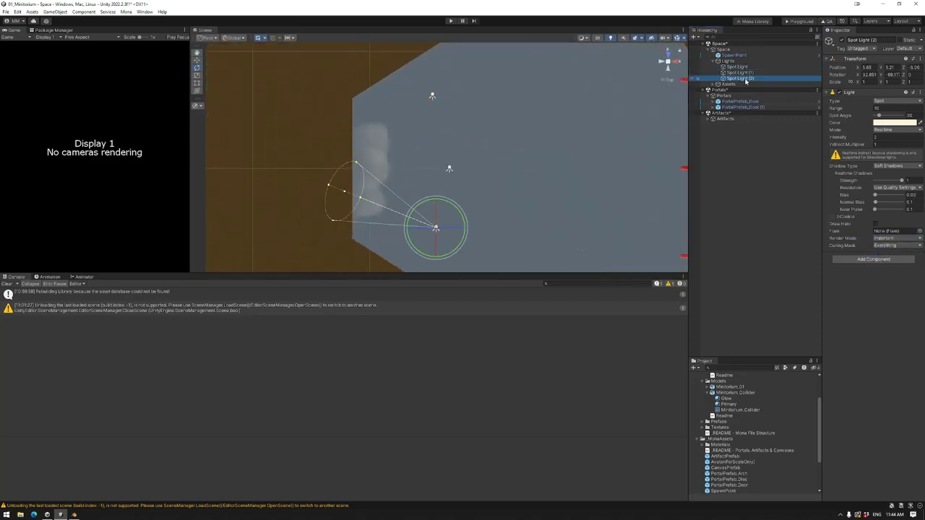
{"action": "left_click_drag", "start_coordinate": [430, 201], "coordinate": [438, 218]}
{"action": "key", "text": "w"}
{"action": "left_click_drag", "start_coordinate": [553, 240], "coordinate": [488, 146], "text": "alt"}
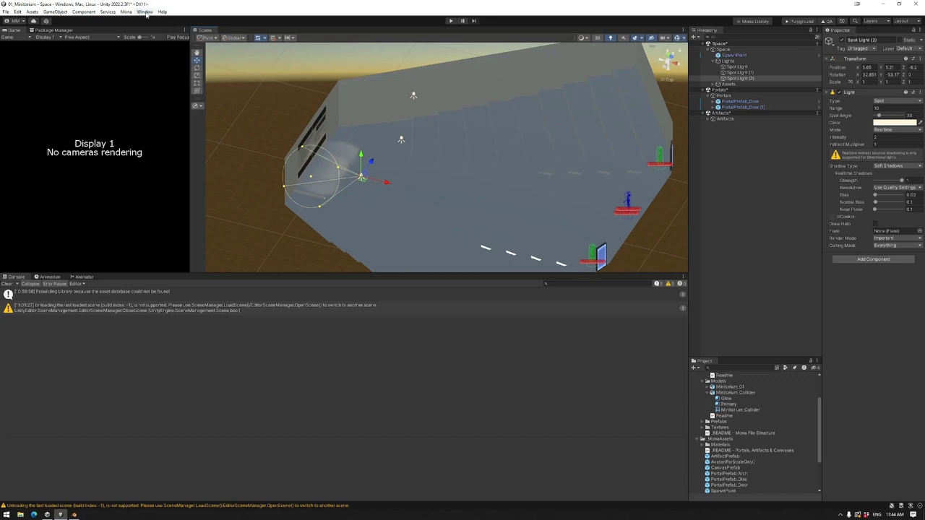
Open the rendering Lighting settings window and dock it beside the Inspector.
{"action": "left_click", "coordinate": [144, 11]}
{"action": "mouse_move", "coordinate": [166, 147]}
{"action": "left_click", "coordinate": [253, 152]}
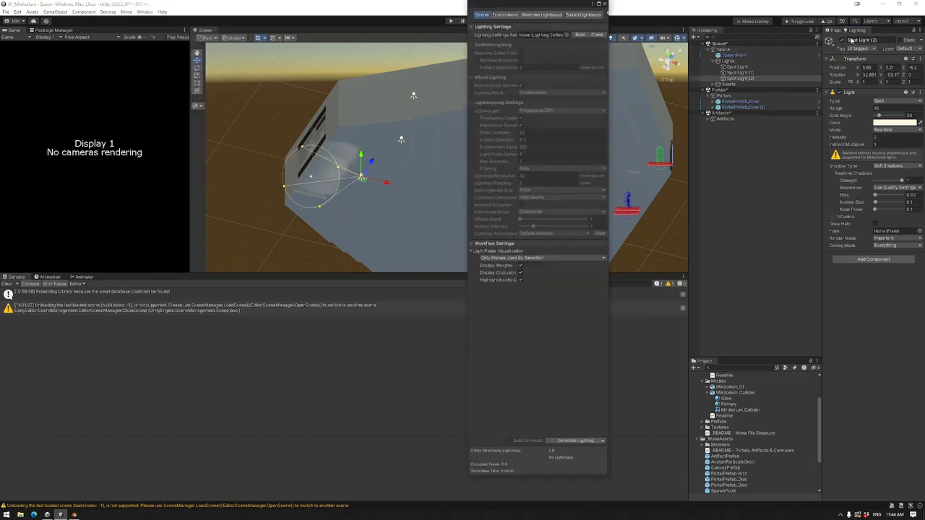
{"action": "left_click", "coordinate": [579, 130]}
Enable lightmap UV generation for the Minitorium_01 model and apply its import settings.
{"action": "left_click", "coordinate": [838, 29]}
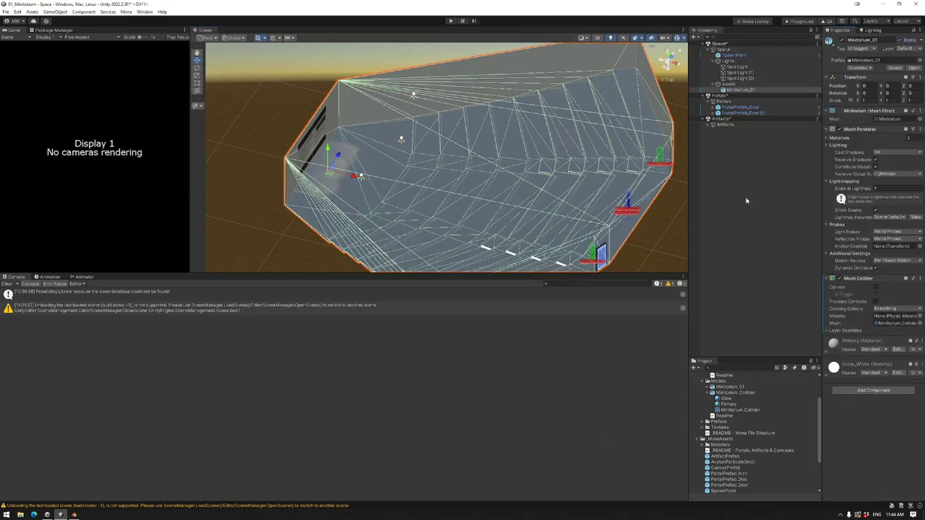
{"action": "left_click", "coordinate": [729, 386]}
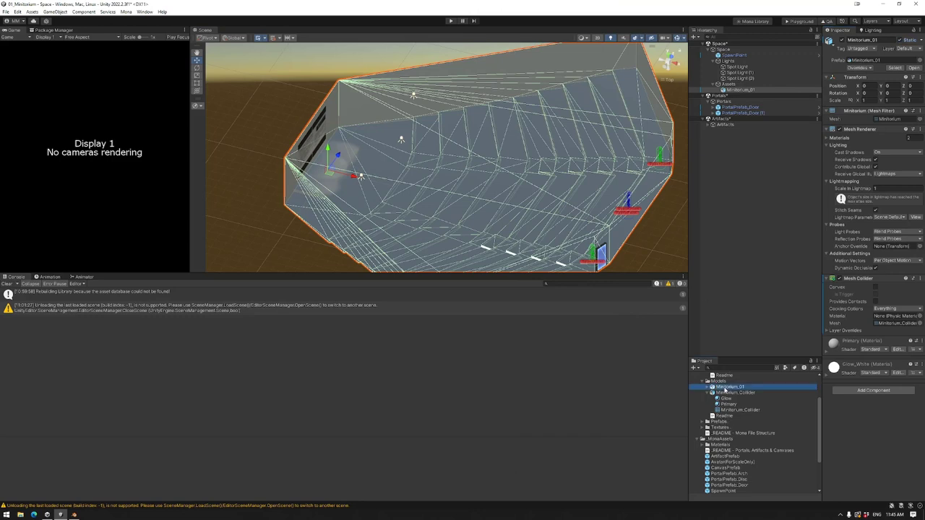
{"action": "left_click", "coordinate": [913, 303]}
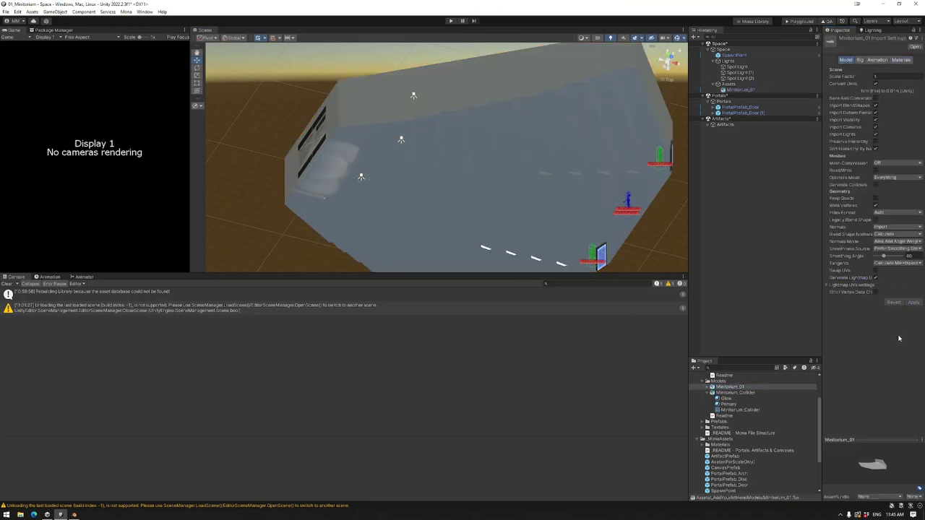
Create a new lighting settings asset named Minitorium_Lighting.
{"action": "left_click", "coordinate": [871, 31]}
{"action": "left_click", "coordinate": [895, 60]}
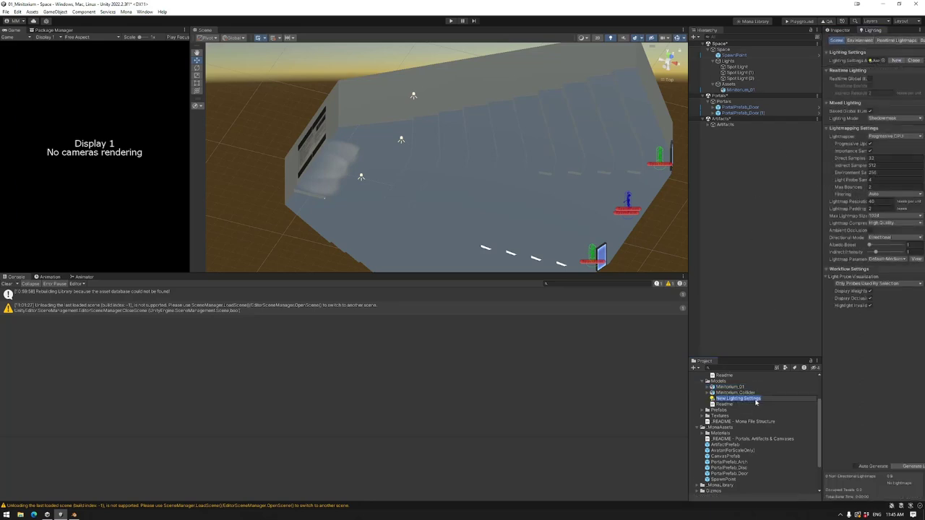
{"action": "type", "text": "Minitorium_Lighting"}
Configure the lightmapper as Progressive GPU with a maximum lightmap size of 2048 and ambient occlusion enabled.
{"action": "left_click", "coordinate": [894, 136]}
{"action": "left_click", "coordinate": [888, 152]}
{"action": "left_click", "coordinate": [894, 215]}
{"action": "left_click", "coordinate": [884, 271]}
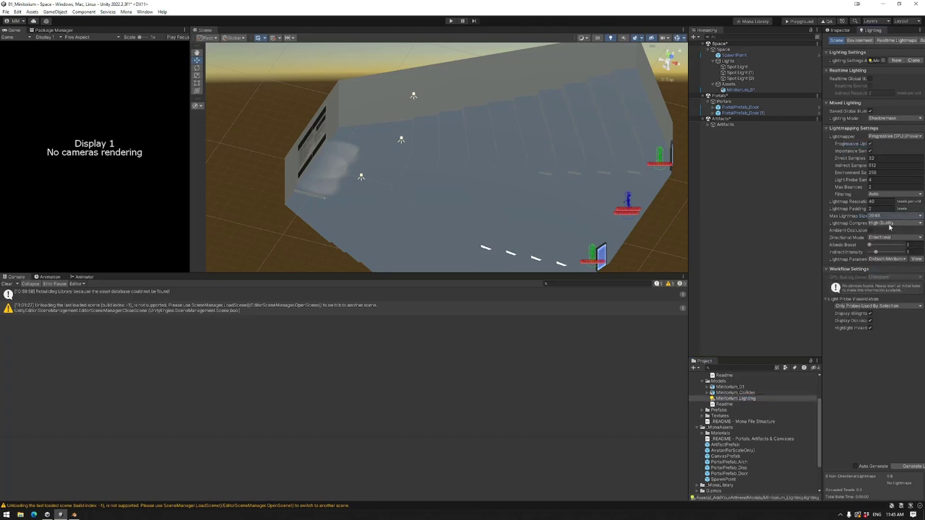
{"action": "left_click", "coordinate": [870, 229]}
Save the open scenes and generate the baked lighting for the auditorium.
{"action": "left_click", "coordinate": [6, 11]}
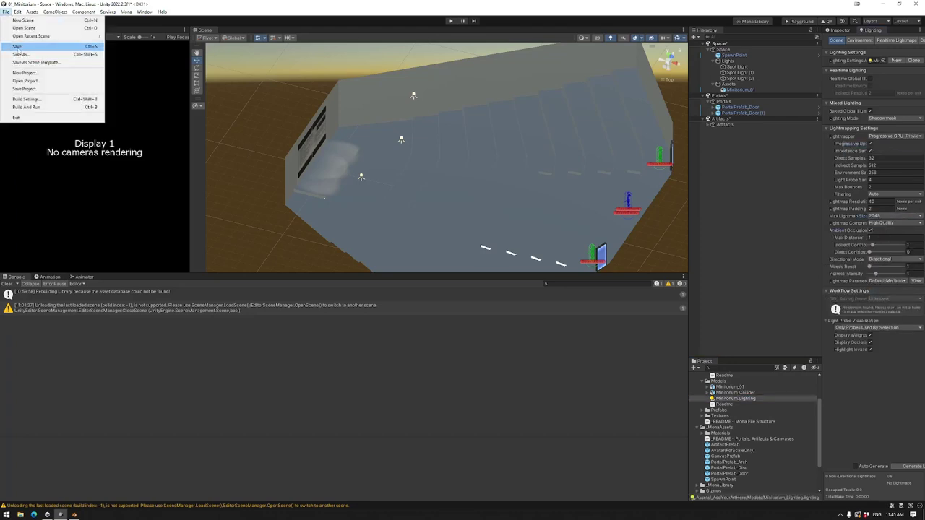
{"action": "left_click", "coordinate": [22, 48]}
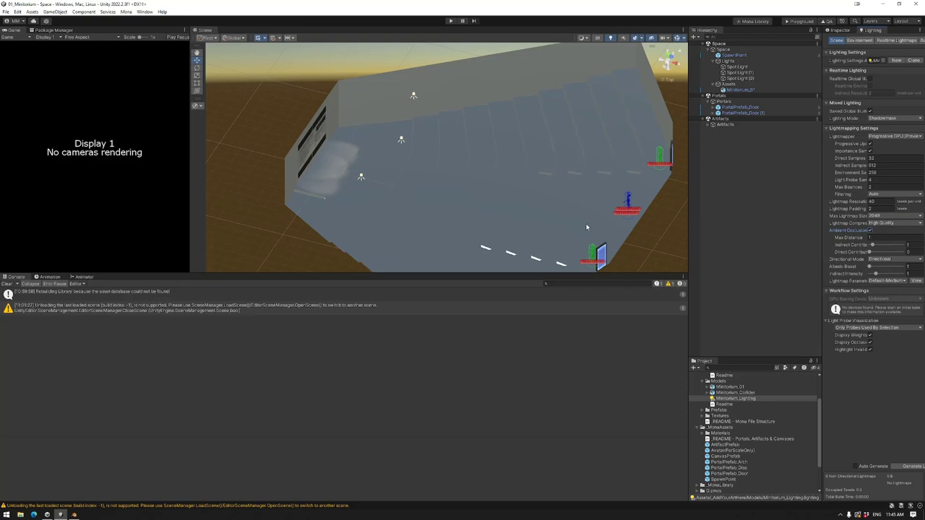
{"action": "left_click", "coordinate": [912, 466]}
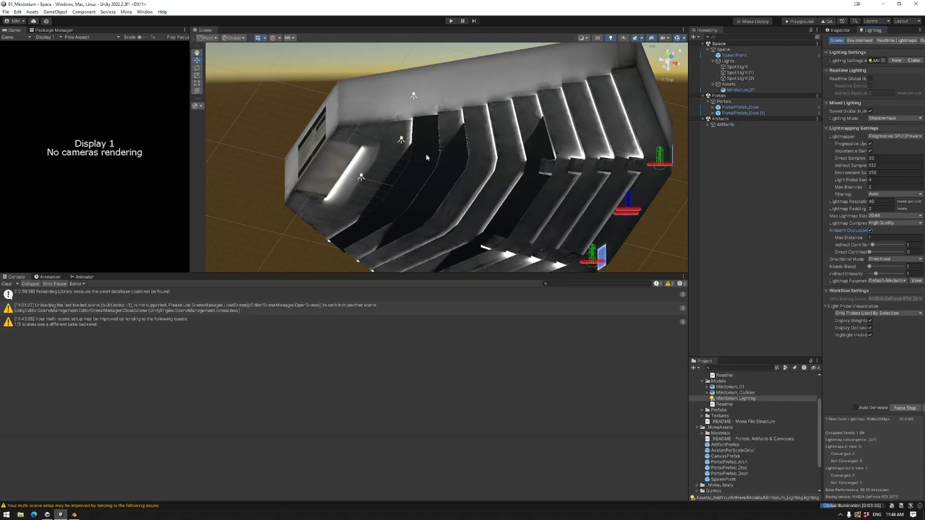
{"action": "left_click_drag", "start_coordinate": [427, 157], "coordinate": [525, 231], "text": "alt"}
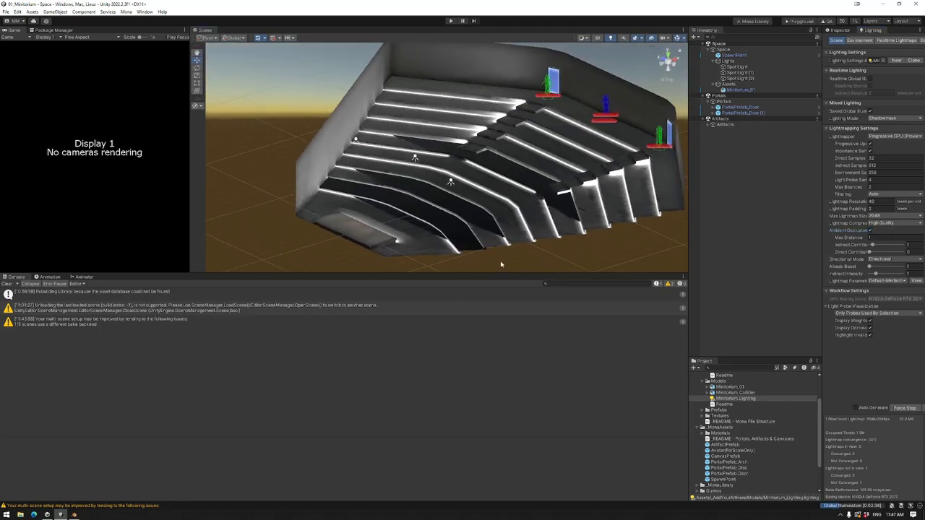
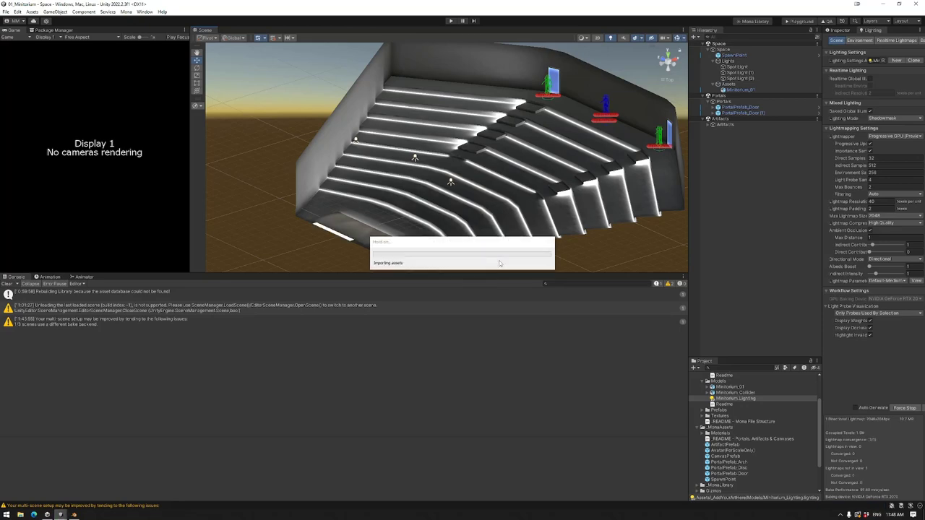
{"action": "left_click_drag", "start_coordinate": [499, 263], "coordinate": [679, 115], "text": "alt"}
Save the baked scene and export the space for the Mona Playground.
{"action": "left_click", "coordinate": [798, 20]}
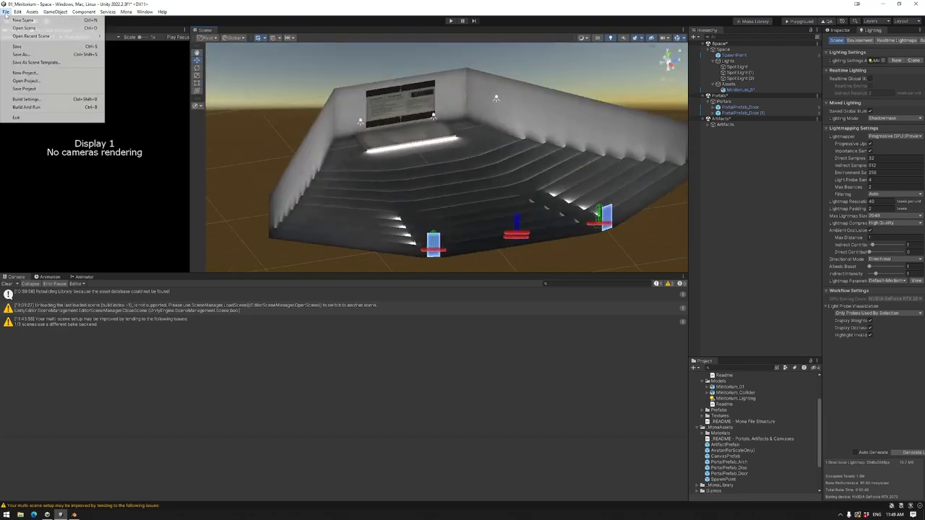
{"action": "left_click", "coordinate": [36, 46]}
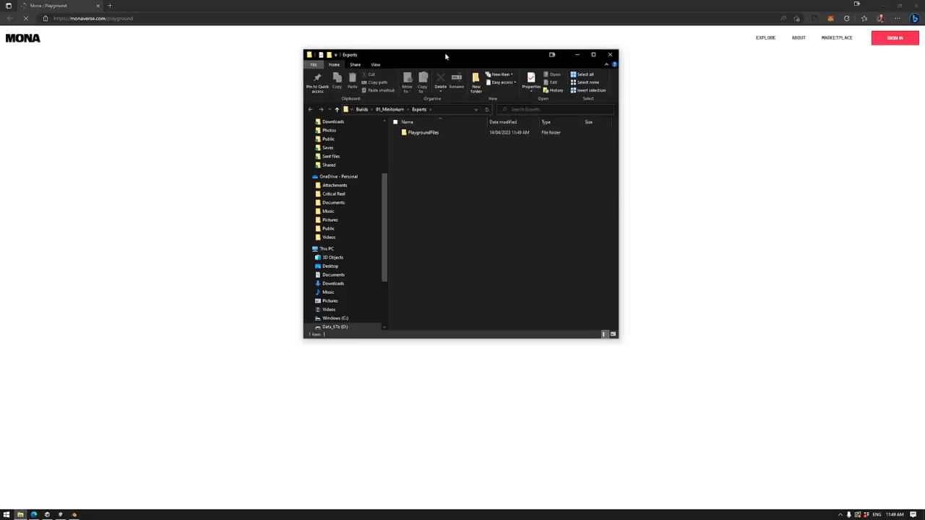
Load the exported PlaygroundFiles folder into the Mona Playground page in the browser.
{"action": "left_click_drag", "start_coordinate": [443, 55], "coordinate": [728, 55]}
{"action": "left_click_drag", "start_coordinate": [694, 137], "coordinate": [520, 274]}
{"action": "left_click", "coordinate": [603, 291]}
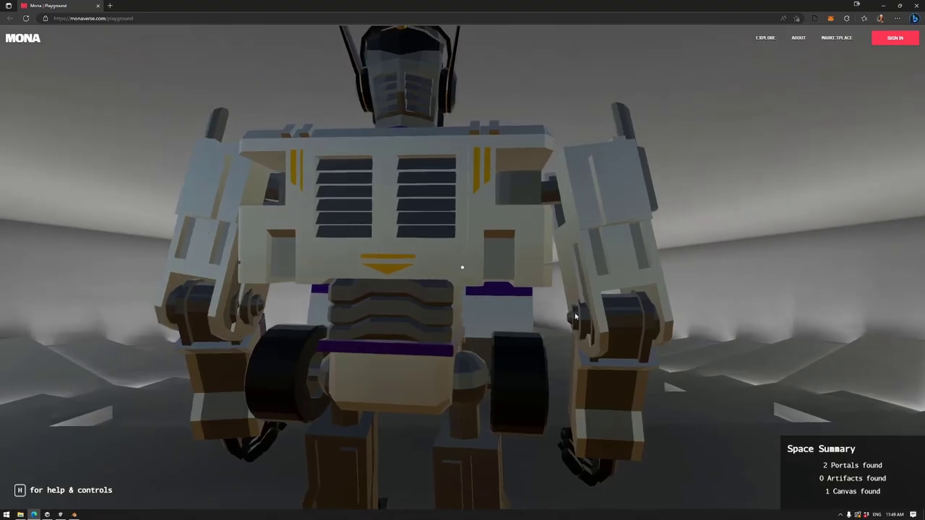
Enter the space and walk the avatar across the tiers and up the steps to the Entrance_Right portal, examining the baked lighting.
{"action": "left_click", "coordinate": [625, 293]}
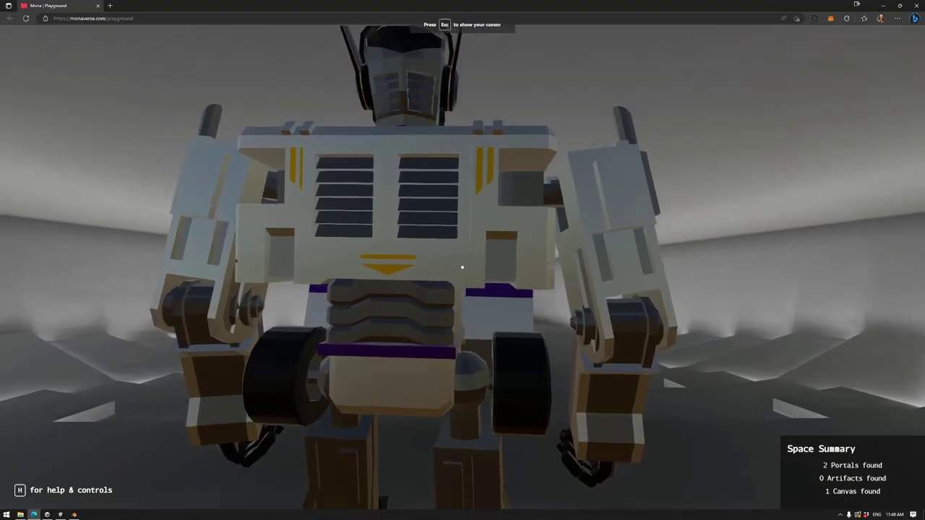
{"action": "key", "text": "w"}
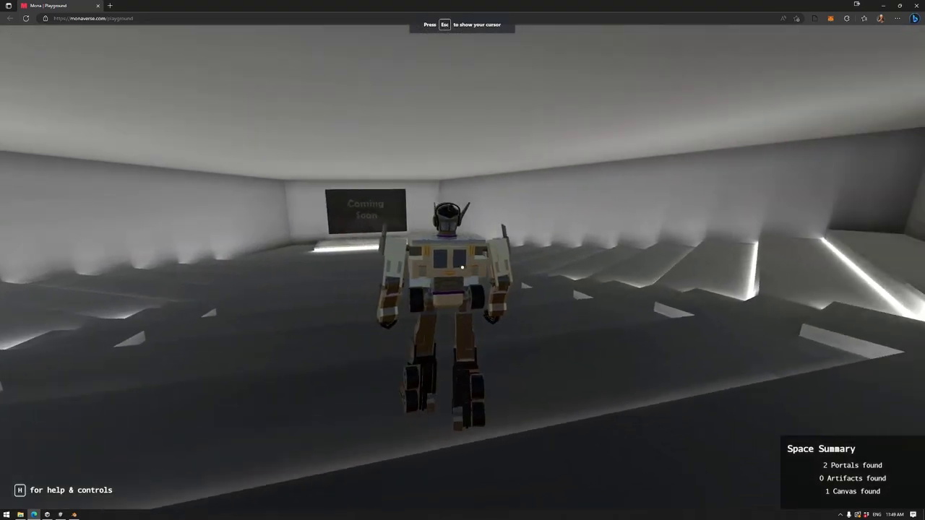
{"action": "key", "text": "Escape"}
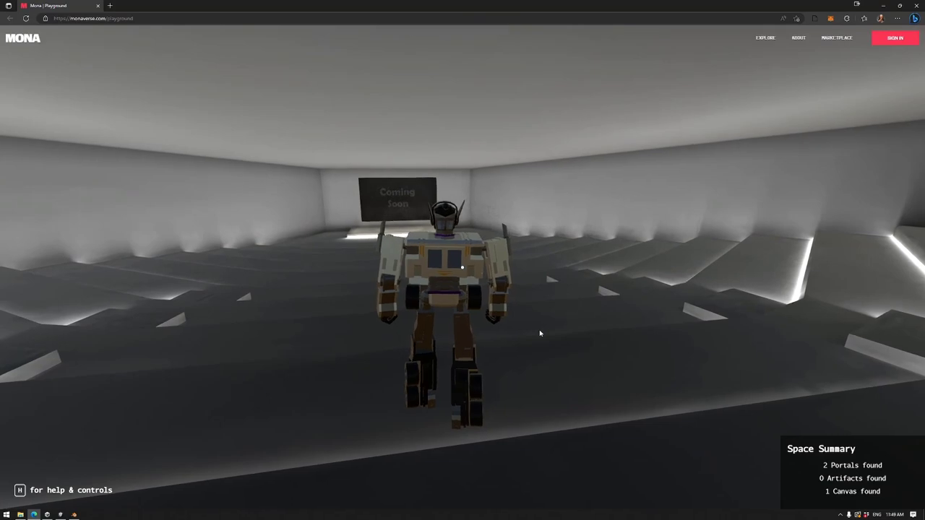
{"action": "left_click", "coordinate": [543, 306]}
{"action": "key", "text": "w"}
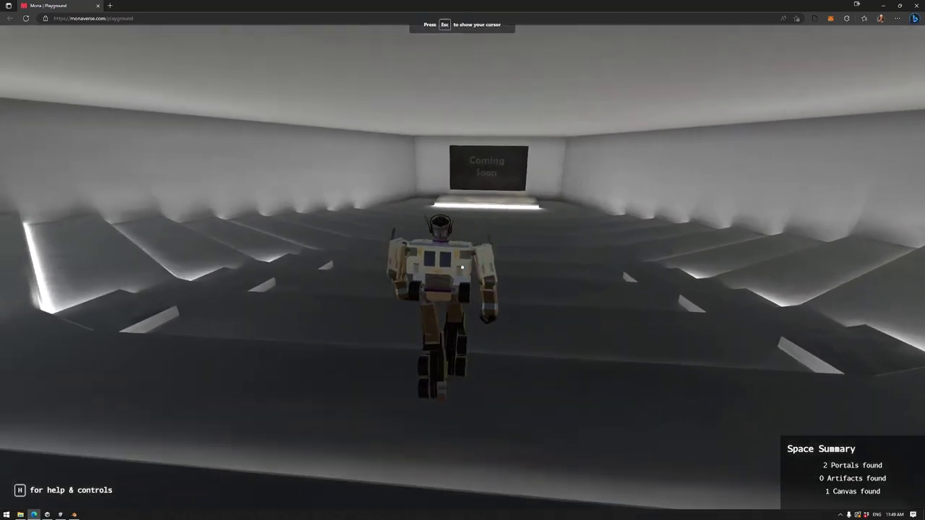
{"action": "key", "text": "w"}
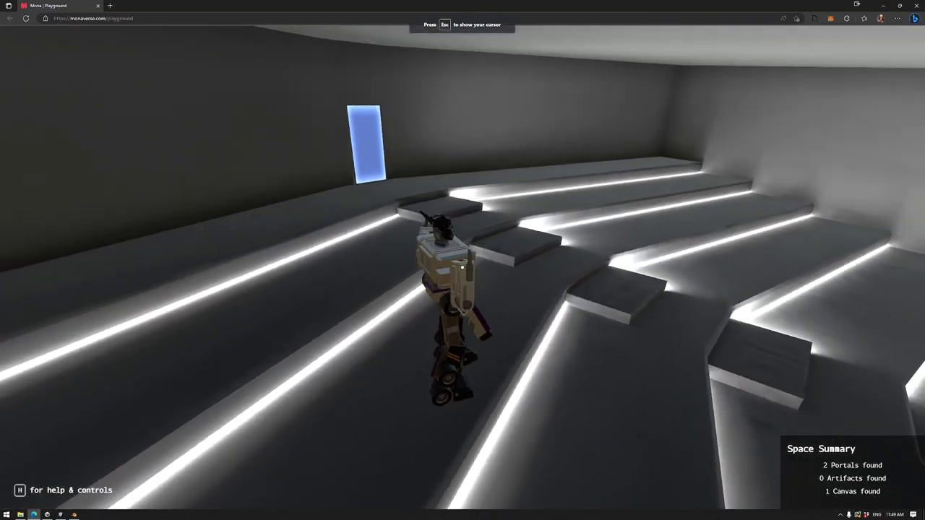
{"action": "key", "text": "w"}
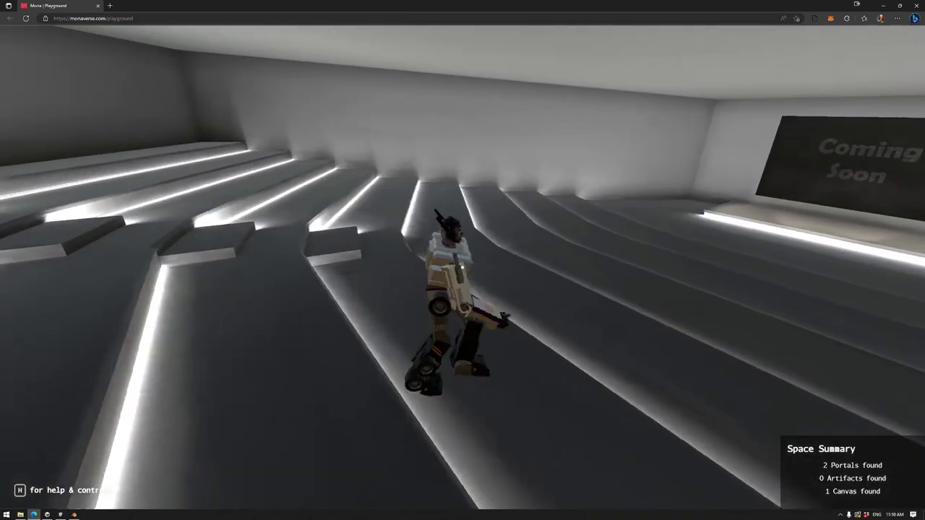
{"action": "key", "text": "w"}
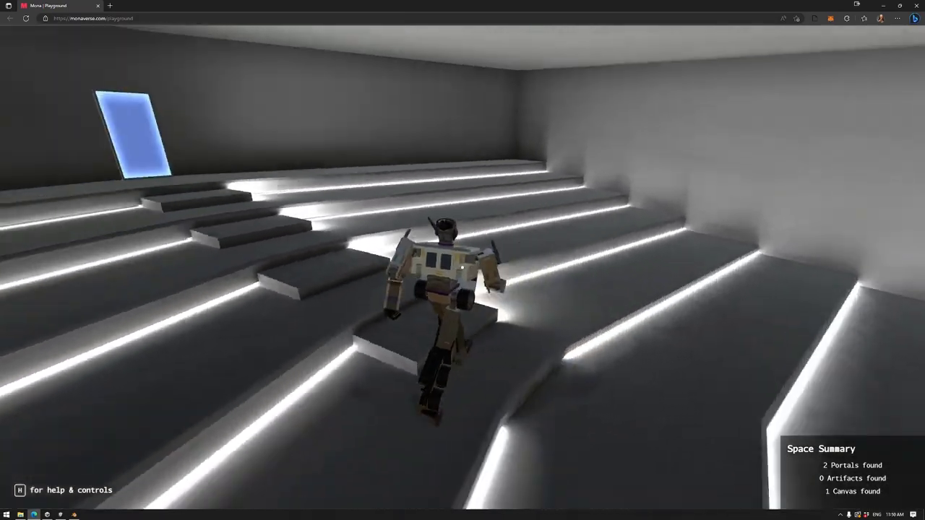
{"action": "key", "text": "w"}
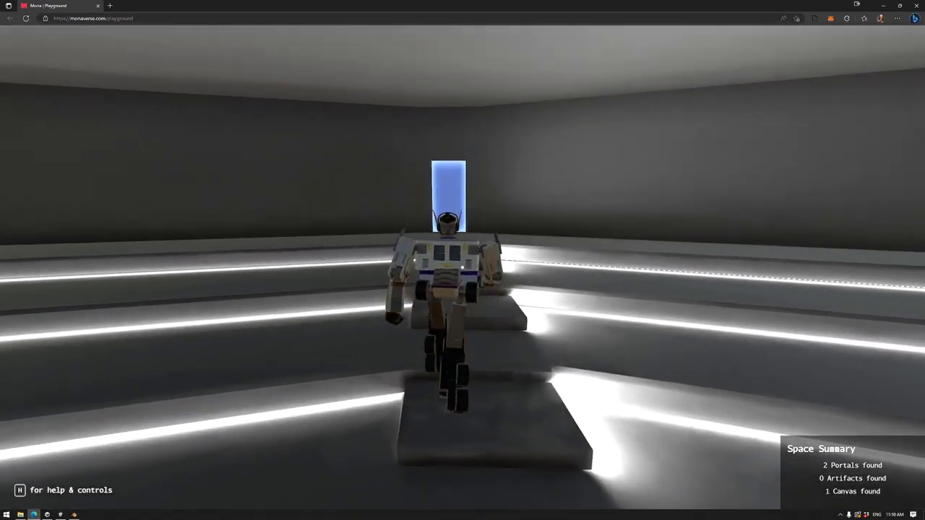
{"action": "key", "text": "w"}
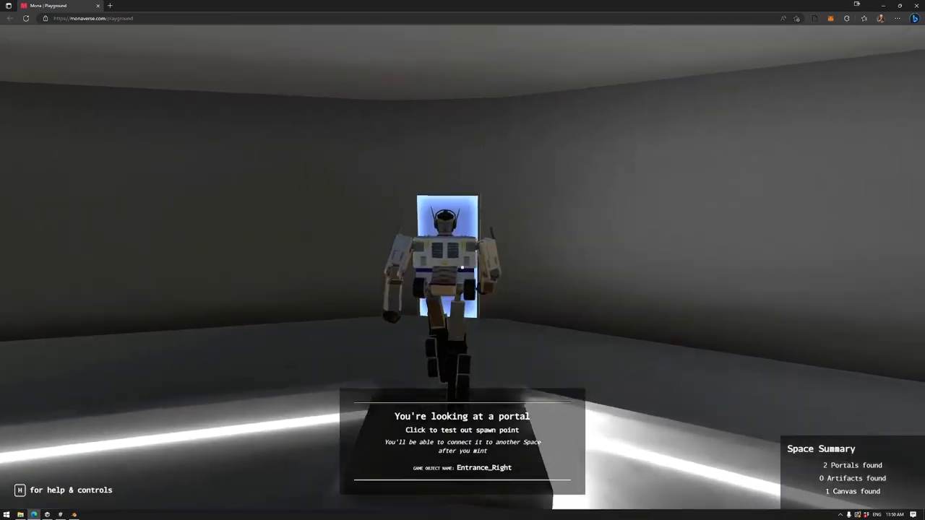
Walk the avatar along the back wall and down the tiers towards the stage screen, checking the collisions and lighting.
{"action": "key", "text": "w"}
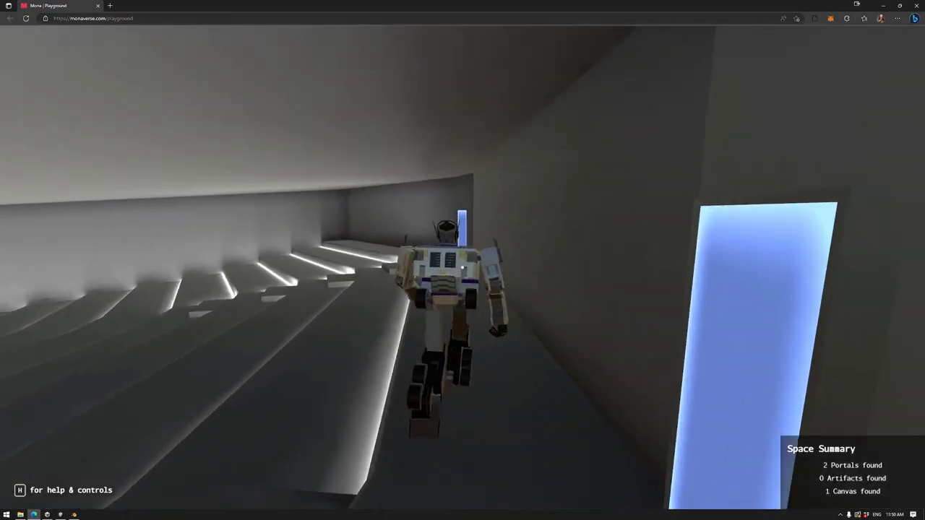
{"action": "key", "text": "w"}
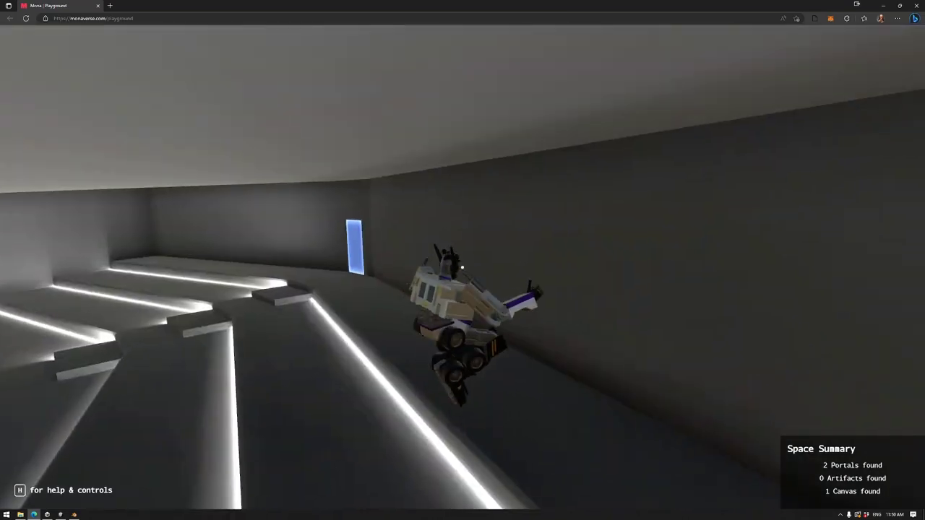
{"action": "key", "text": "w"}
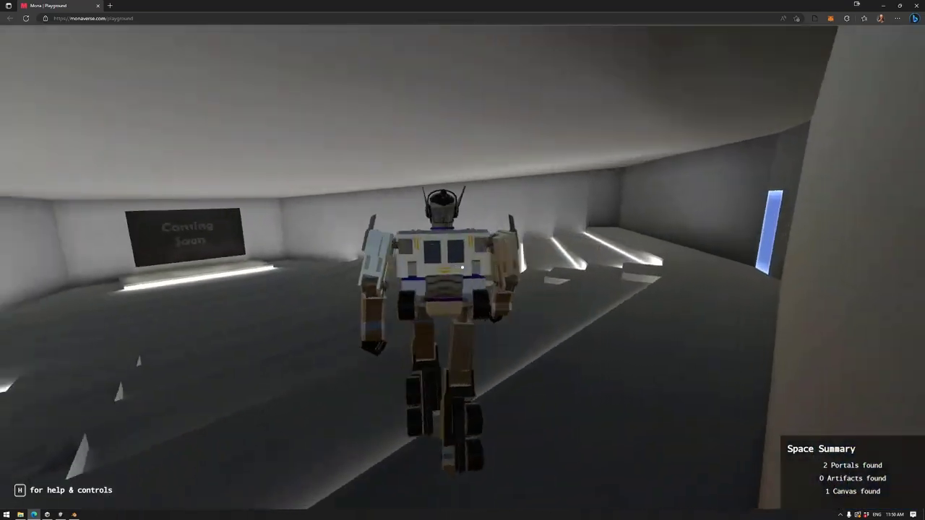
{"action": "key", "text": "w"}
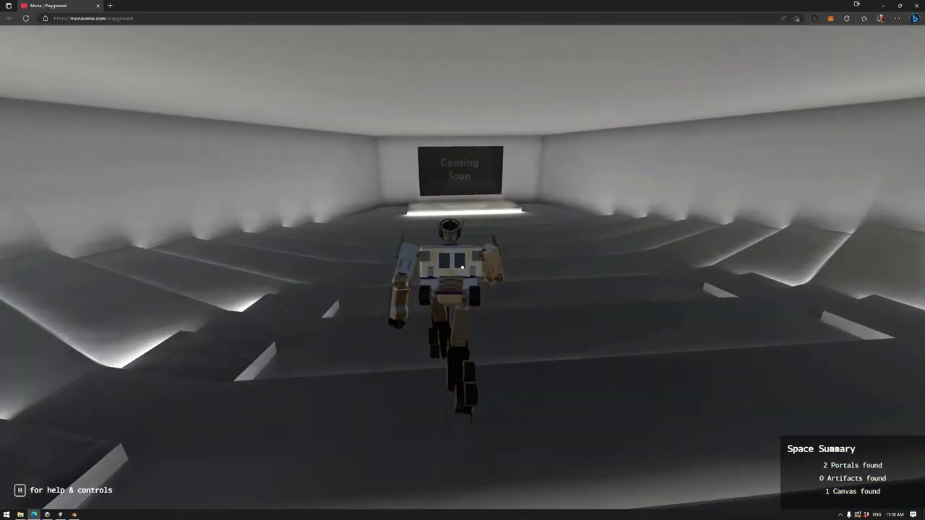
{"action": "key", "text": "w"}
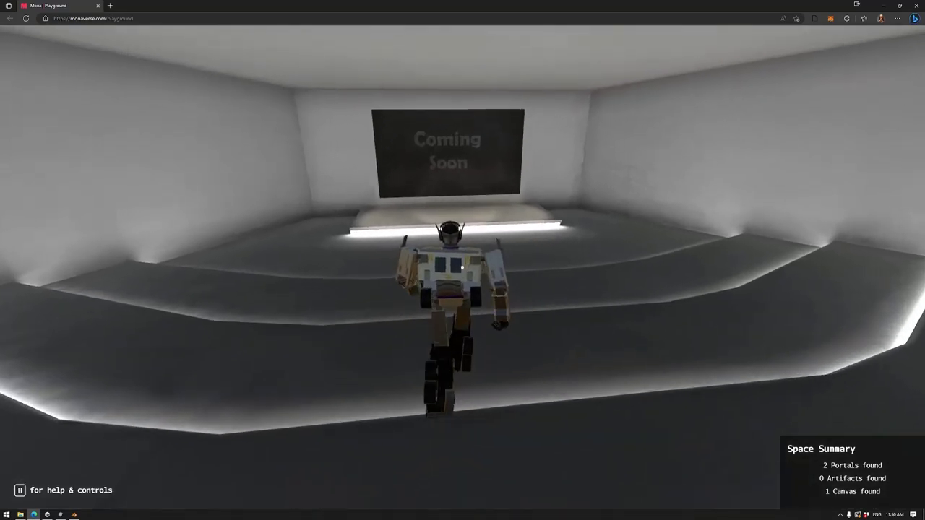
{"action": "key", "text": "w"}
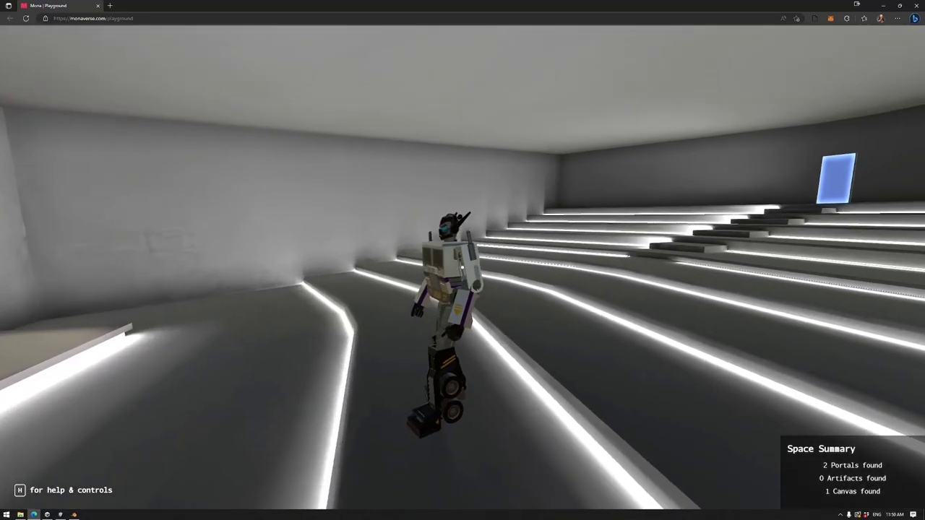
{"action": "key", "text": "s"}
{"action": "key", "text": "w"}
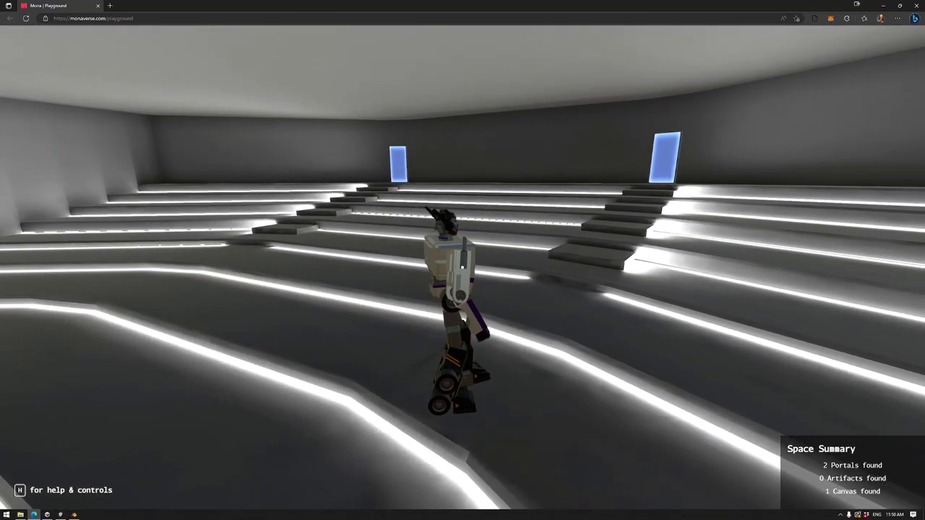
Walk the avatar down the tiers, facing the stage screen, and release the pointer from the space.
{"action": "key", "text": "a"}
{"action": "key", "text": "w"}
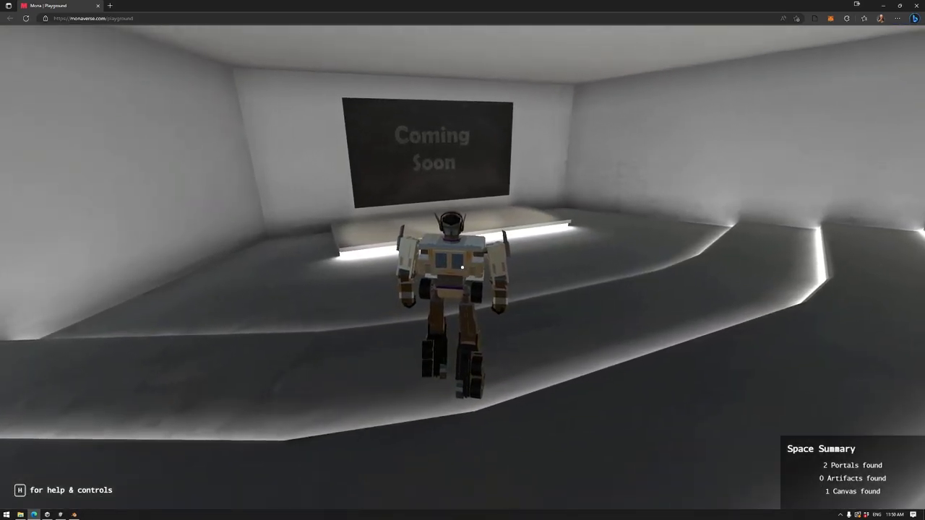
{"action": "key", "text": "Escape"}
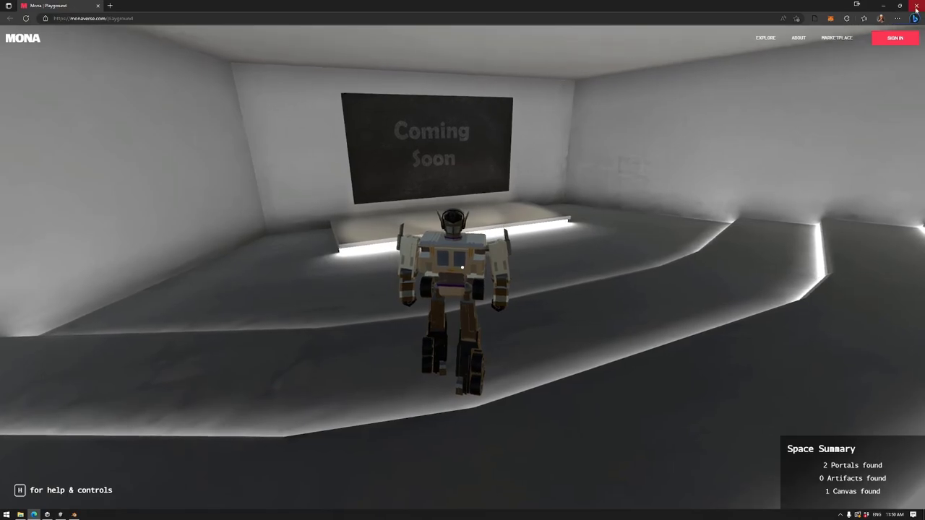
Minimize the browser, delete the PlaygroundFiles folder from Exports, and switch to Unity.
{"action": "left_click", "coordinate": [883, 6]}
{"action": "left_click", "coordinate": [715, 155]}
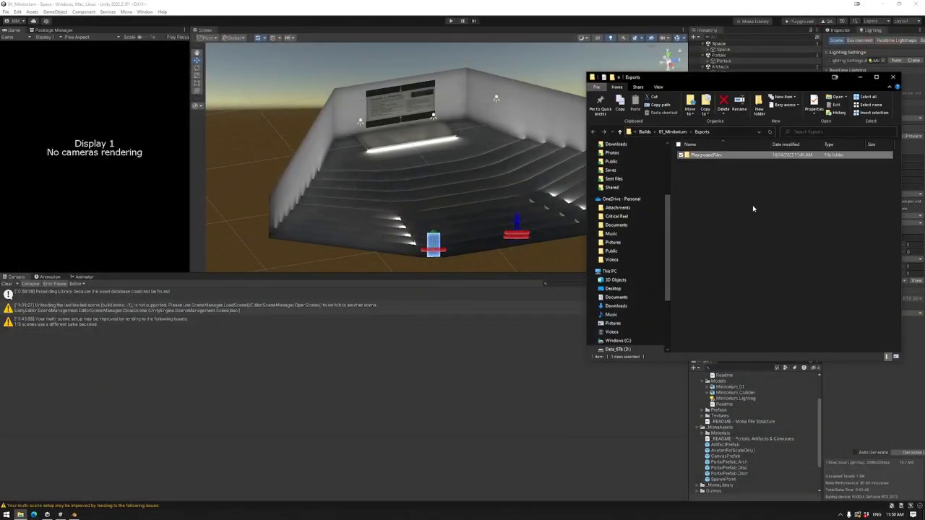
{"action": "key", "text": "Delete"}
{"action": "key", "text": "alt+Tab"}
Select the CanvasPrefab object that holds the stage screen.
{"action": "left_click", "coordinate": [417, 102]}
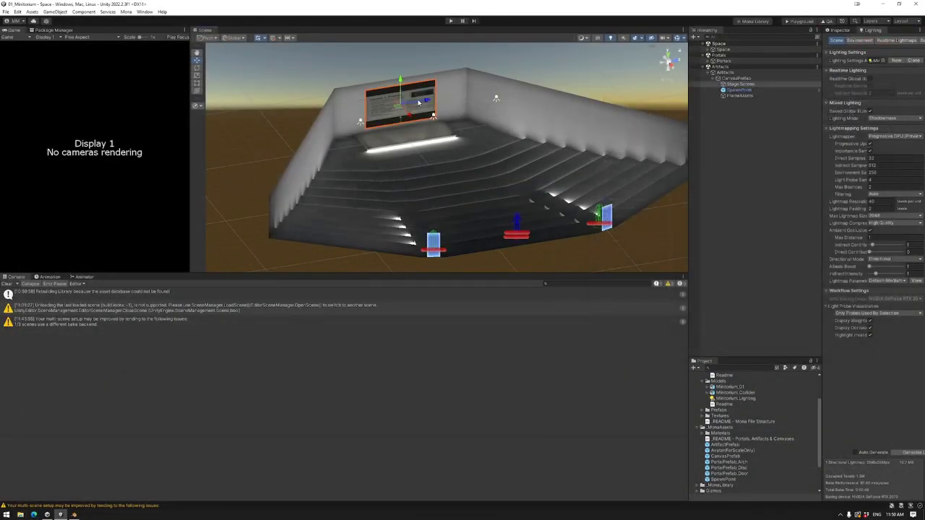
{"action": "left_click", "coordinate": [735, 78]}
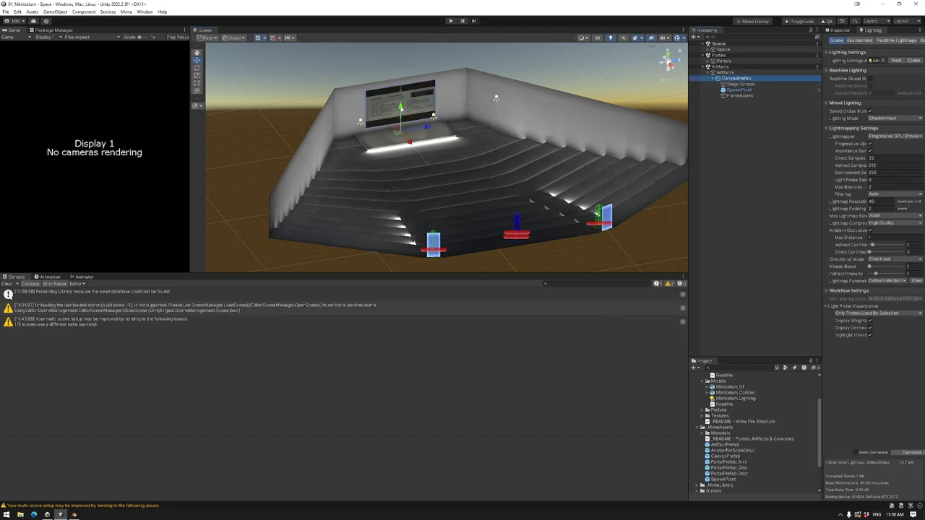
{"action": "left_click_drag", "start_coordinate": [400, 119], "coordinate": [614, 159]}
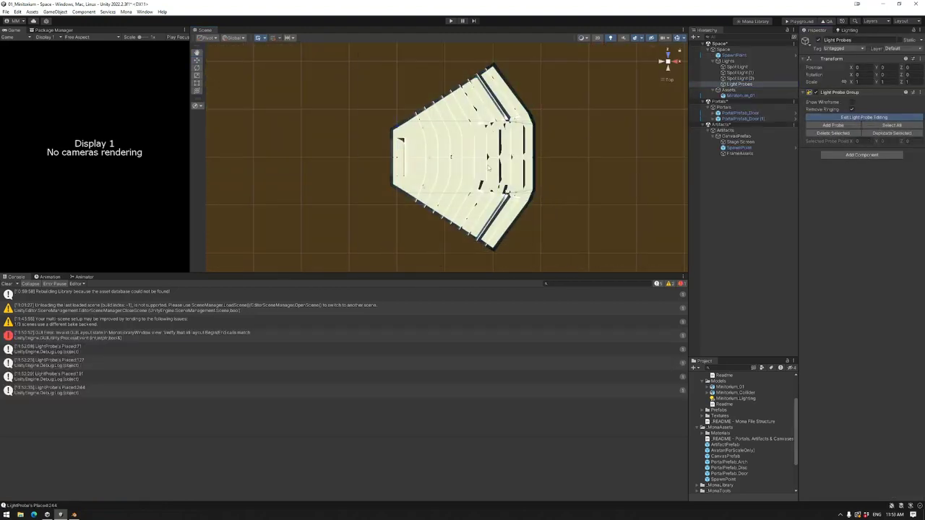
Add a light probe to the Light Probes group and place it near floor level at the corners beside the stage.
{"action": "scroll", "coordinate": [447, 158], "scroll_direction": "up", "scroll_amount": 3}
{"action": "left_click", "coordinate": [841, 127]}
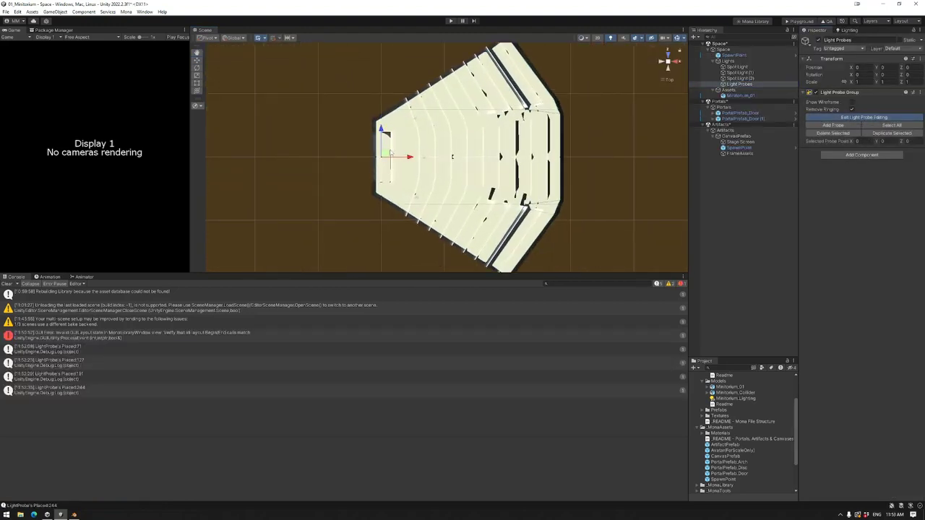
{"action": "scroll", "coordinate": [447, 158], "scroll_direction": "up", "scroll_amount": 2}
{"action": "left_click_drag", "start_coordinate": [626, 217], "coordinate": [625, 72], "text": "alt"}
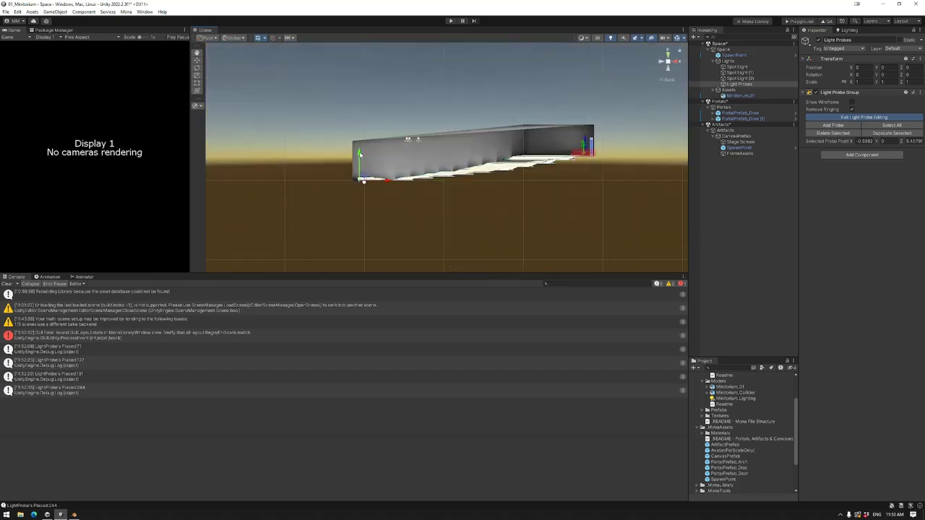
{"action": "left_click_drag", "start_coordinate": [359, 154], "coordinate": [355, 205], "text": "alt"}
{"action": "middle_click_drag", "start_coordinate": [375, 189], "coordinate": [333, 119]}
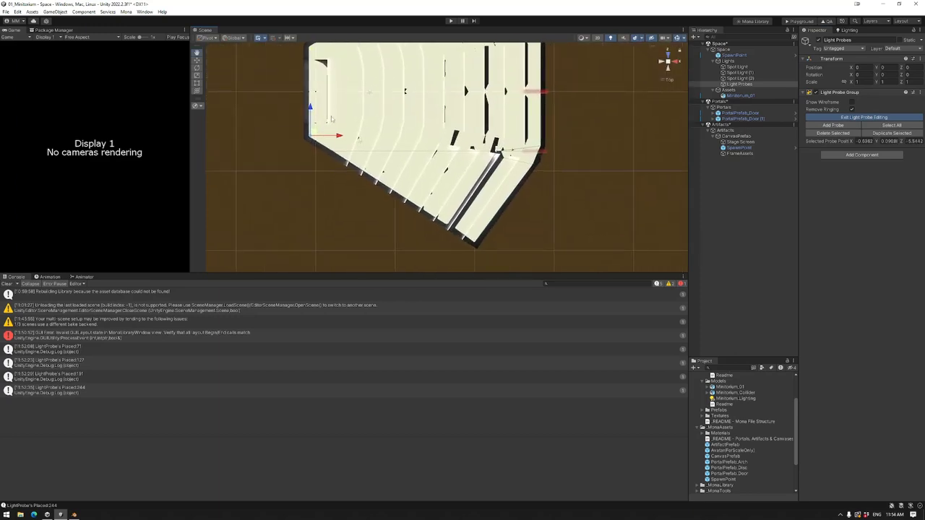
Place more light probes along both side walls near the stage, raising the upper ones to ceiling height.
{"action": "left_click_drag", "start_coordinate": [332, 120], "coordinate": [570, 149]}
{"action": "left_click_drag", "start_coordinate": [460, 133], "coordinate": [660, 63]}
{"action": "left_click", "coordinate": [660, 64]}
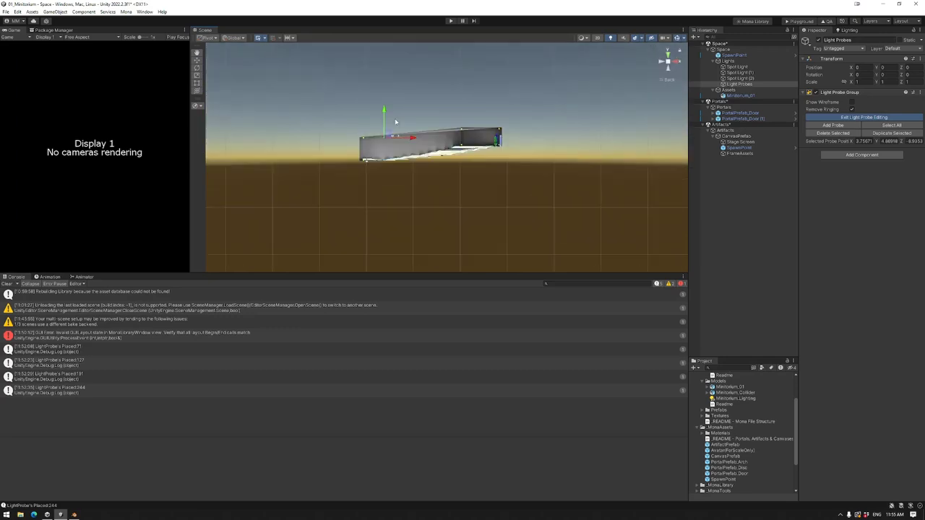
{"action": "left_click_drag", "start_coordinate": [388, 124], "coordinate": [394, 79], "text": "alt"}
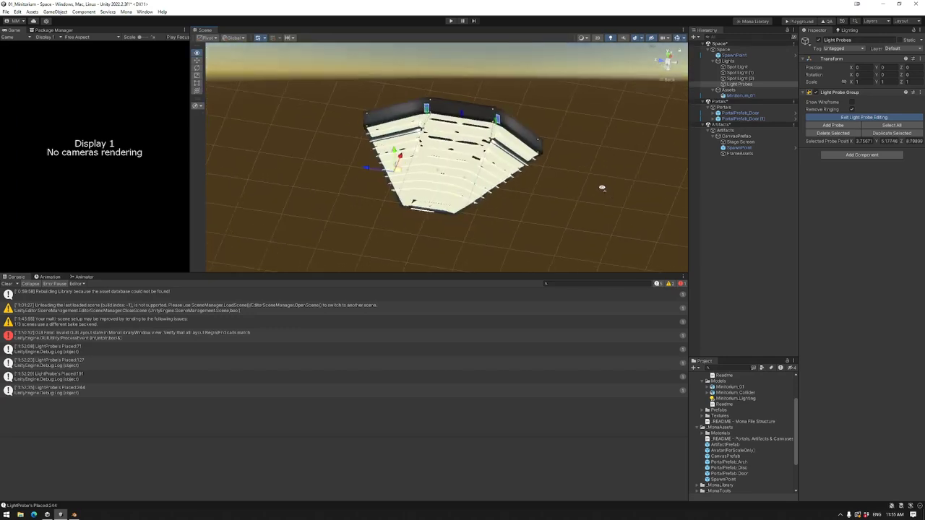
{"action": "left_click", "coordinate": [667, 53]}
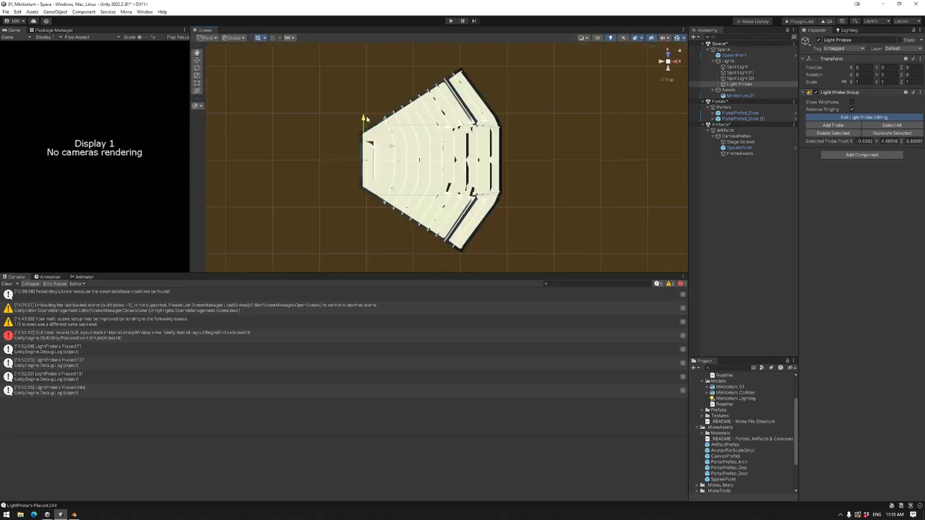
Distribute the upper light probes along the side walls towards the rear, match them to the ceiling height, and leave probe editing.
{"action": "left_click", "coordinate": [384, 118]}
{"action": "left_click", "coordinate": [397, 157]}
{"action": "left_click_drag", "start_coordinate": [403, 157], "coordinate": [516, 126]}
{"action": "left_click", "coordinate": [479, 96]}
{"action": "left_click_drag", "start_coordinate": [479, 70], "coordinate": [497, 200]}
{"action": "left_click", "coordinate": [427, 215]}
{"action": "left_click_drag", "start_coordinate": [427, 210], "coordinate": [425, 101], "text": "alt"}
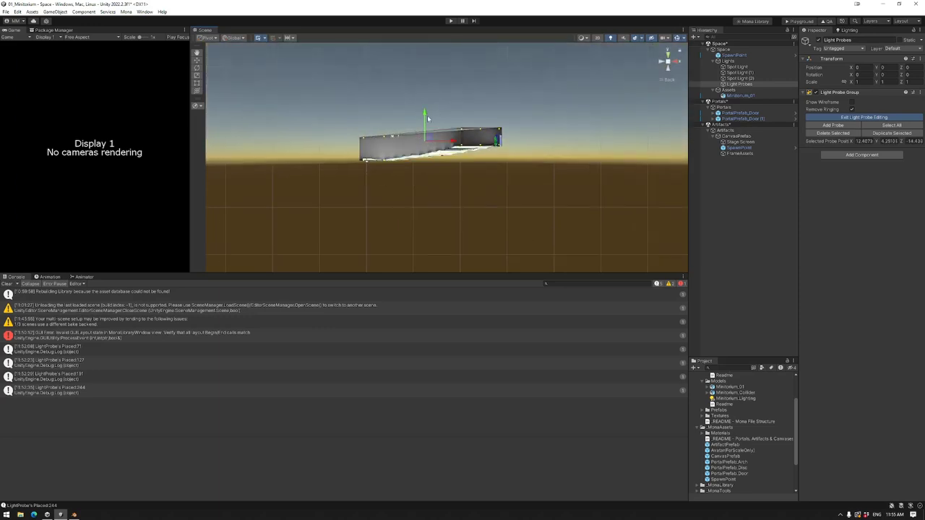
{"action": "left_click_drag", "start_coordinate": [427, 118], "coordinate": [596, 151], "text": "alt"}
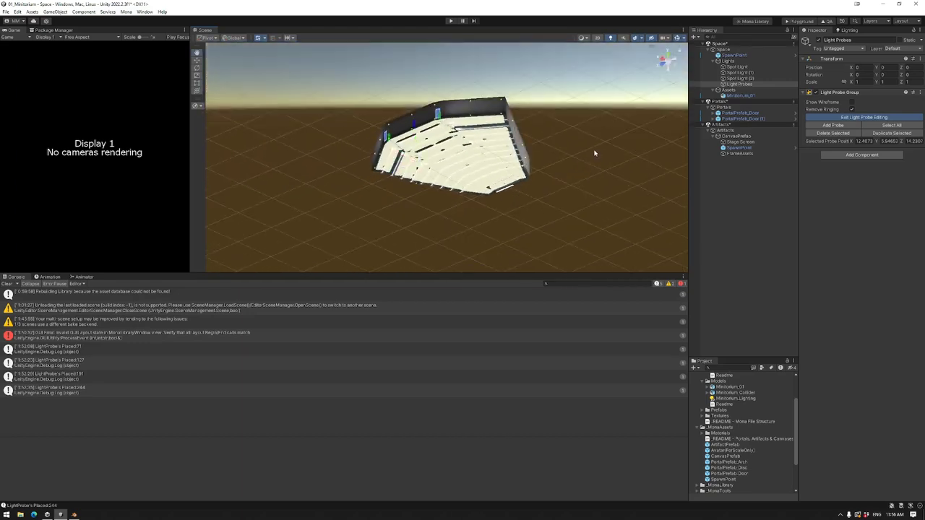
{"action": "left_click", "coordinate": [728, 61]}
{"action": "left_click_drag", "start_coordinate": [520, 173], "coordinate": [486, 168], "text": "alt"}
Switch to Blender and assign the Primary material to the Glow-coloured side faces of the stair steps.
{"action": "scroll", "coordinate": [532, 186], "scroll_direction": "up", "scroll_amount": 4}
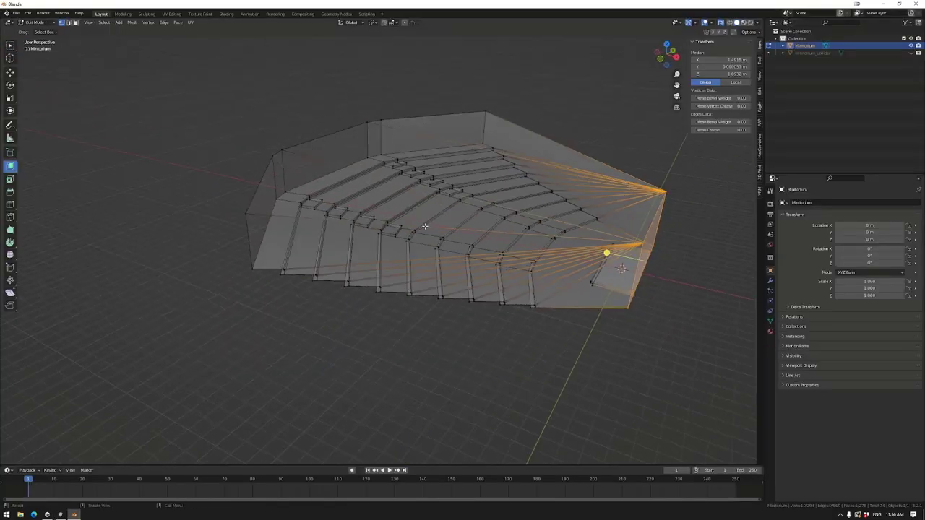
{"action": "key", "text": "alt+z"}
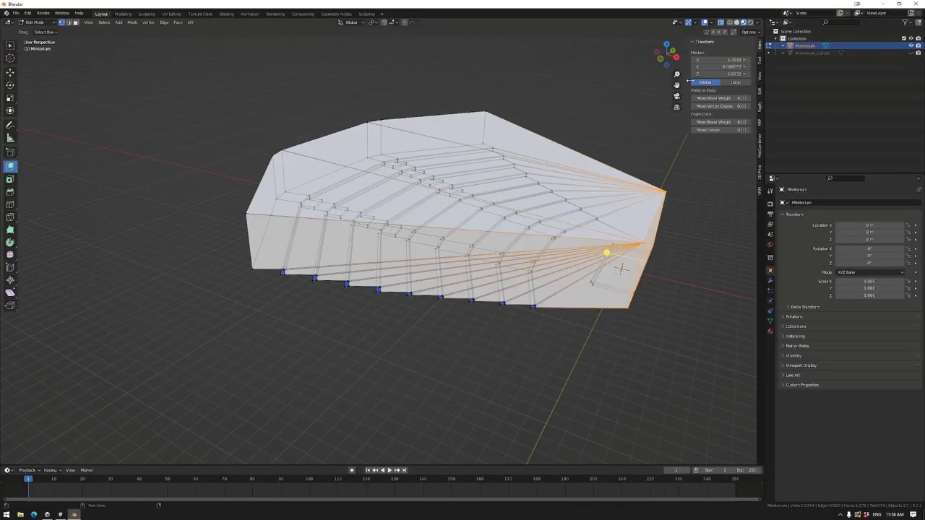
{"action": "scroll", "coordinate": [605, 252], "scroll_direction": "up", "scroll_amount": 6}
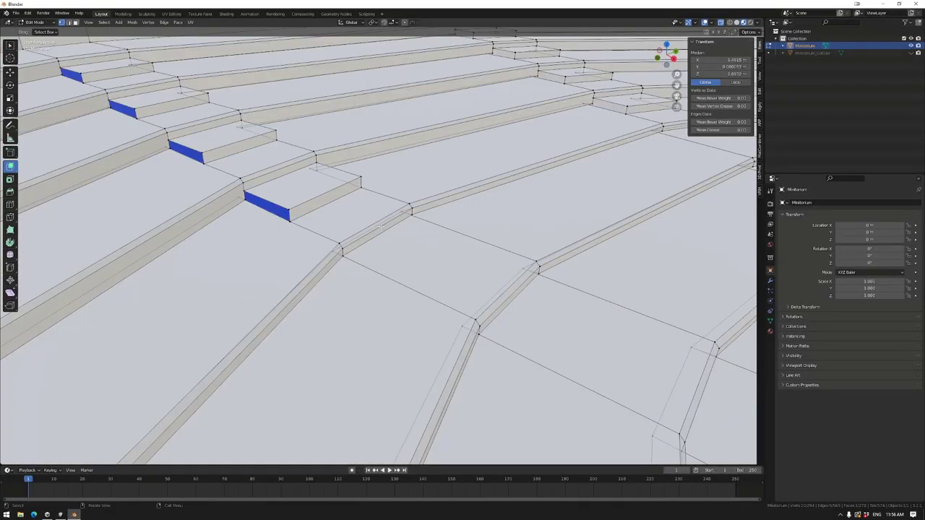
{"action": "left_click", "coordinate": [769, 331]}
{"action": "middle_click_drag", "start_coordinate": [463, 260], "coordinate": [549, 238]}
{"action": "left_click", "coordinate": [793, 212]}
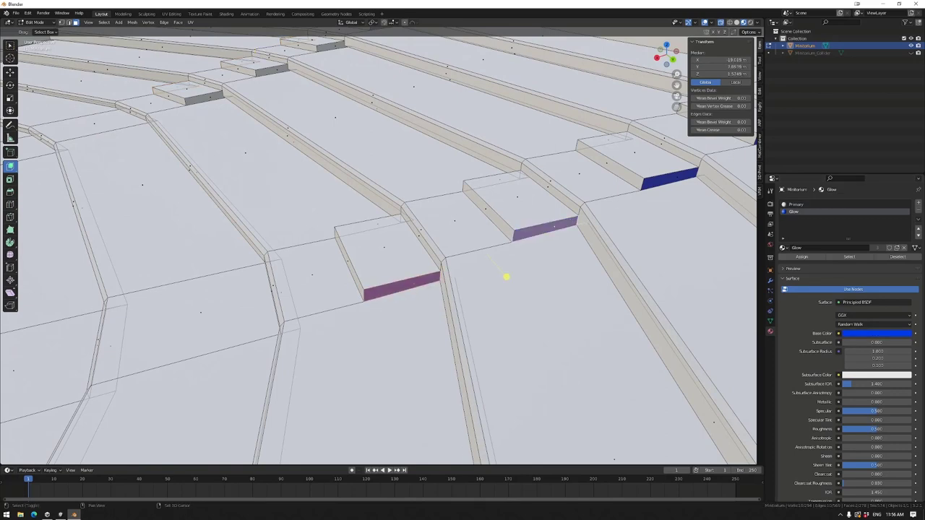
{"action": "key", "text": "alt+z"}
{"action": "key", "text": "alt+z"}
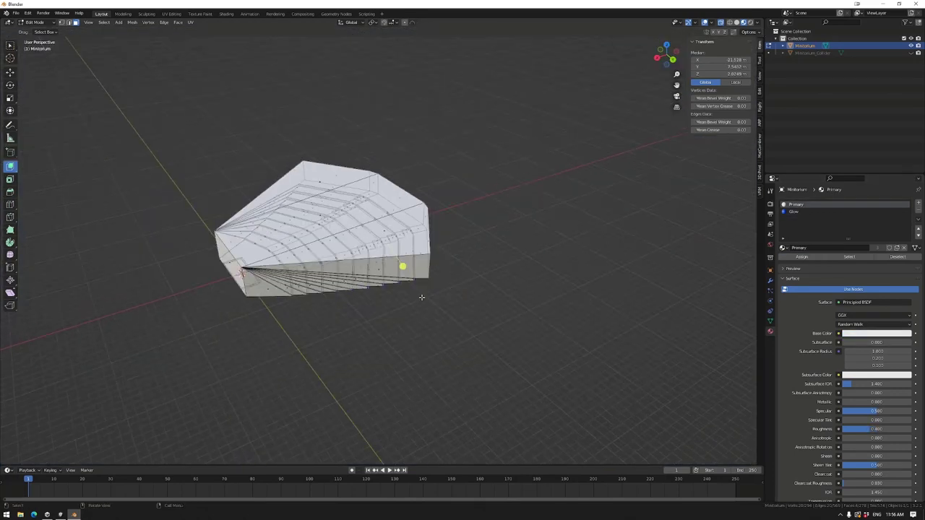
Leave Edit Mode and export only the selected Minitorium object as FBX, overwriting Minitorium_01.fbx.
{"action": "key", "text": "Tab"}
{"action": "left_click", "coordinate": [16, 13]}
{"action": "mouse_move", "coordinate": [34, 120]}
{"action": "left_click", "coordinate": [108, 167]}
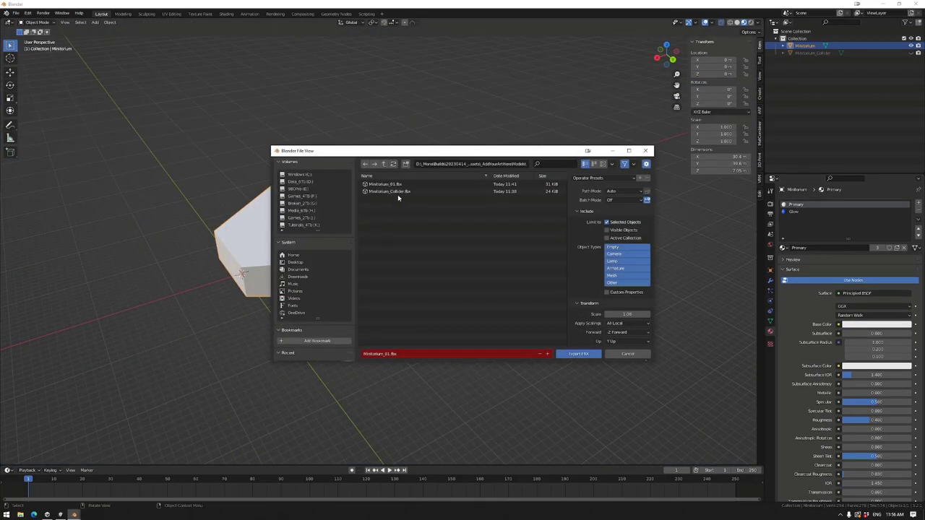
{"action": "left_click", "coordinate": [578, 353]}
Return to Unity and check the remapped materials in the Minitorium_01 model's import settings.
{"action": "left_click", "coordinate": [60, 514]}
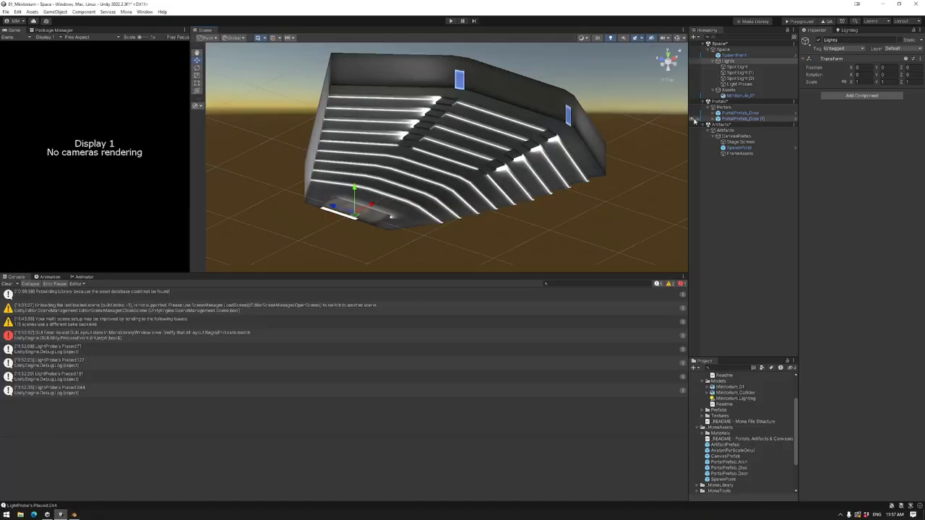
{"action": "left_click", "coordinate": [729, 387]}
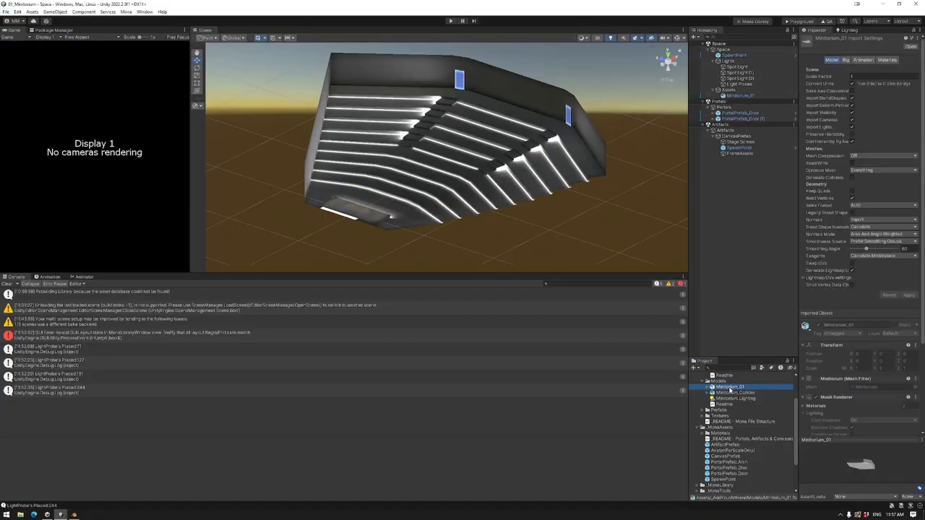
{"action": "left_click", "coordinate": [887, 59]}
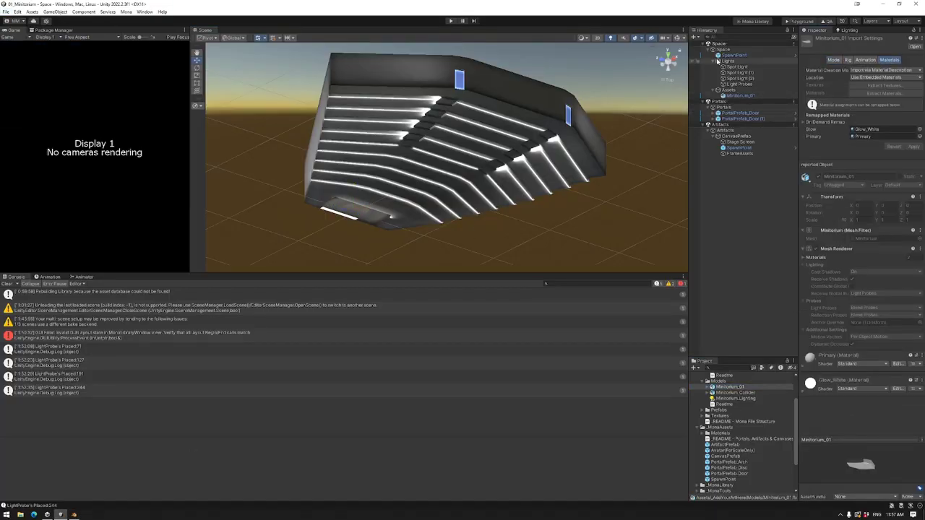
Set the scene's lightmap parameters to Default-HighResolution in the lighting settings.
{"action": "left_click", "coordinate": [847, 30]}
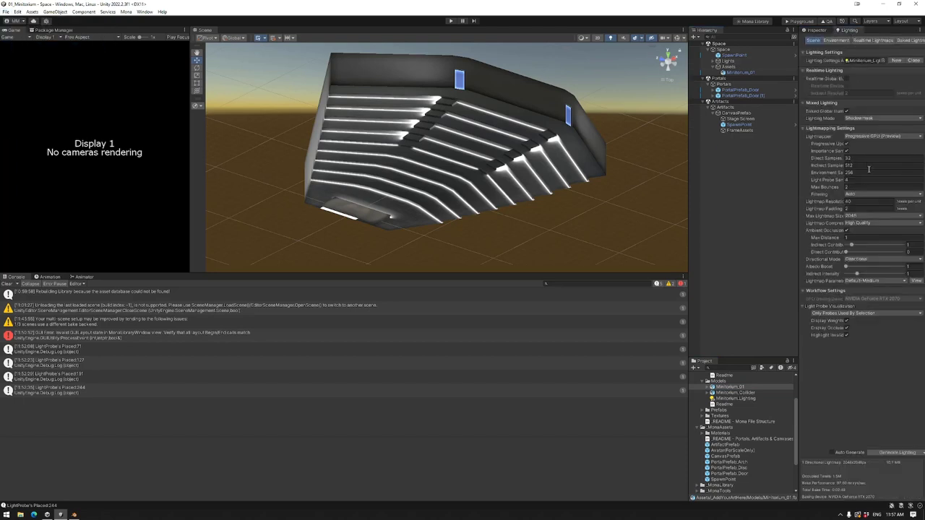
{"action": "left_click", "coordinate": [873, 280]}
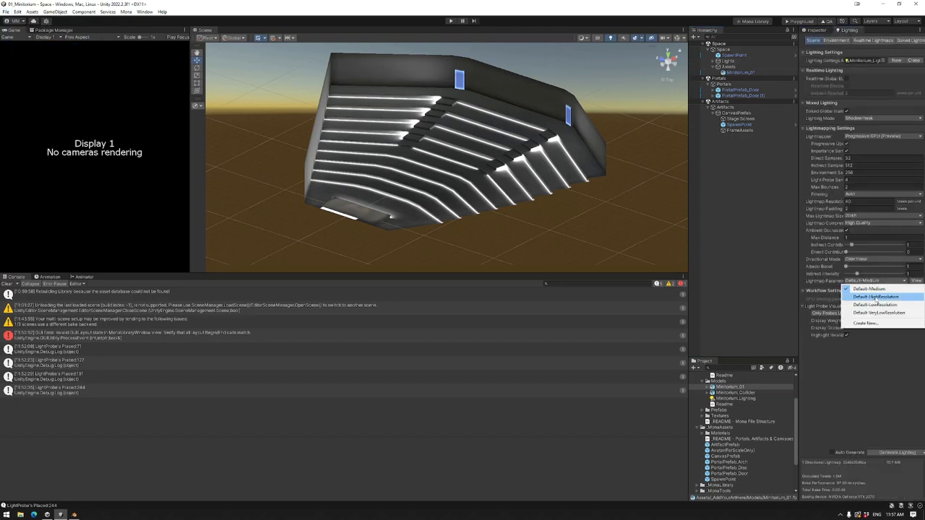
{"action": "left_click", "coordinate": [874, 295]}
{"action": "left_click", "coordinate": [906, 39]}
{"action": "left_click", "coordinate": [824, 92]}
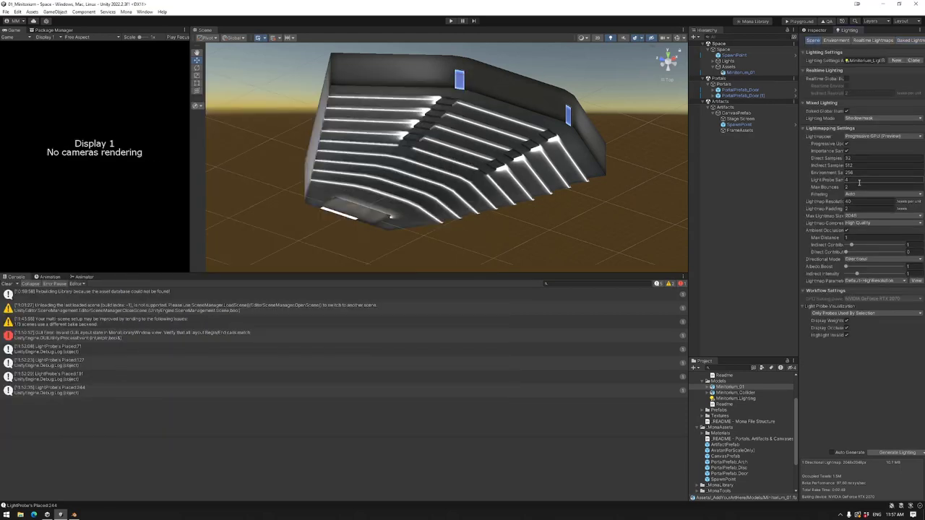
Set the lightmap resolution to 60 texels per unit, save the scene and generate the lighting.
{"action": "left_click", "coordinate": [860, 201]}
{"action": "type", "text": "60"}
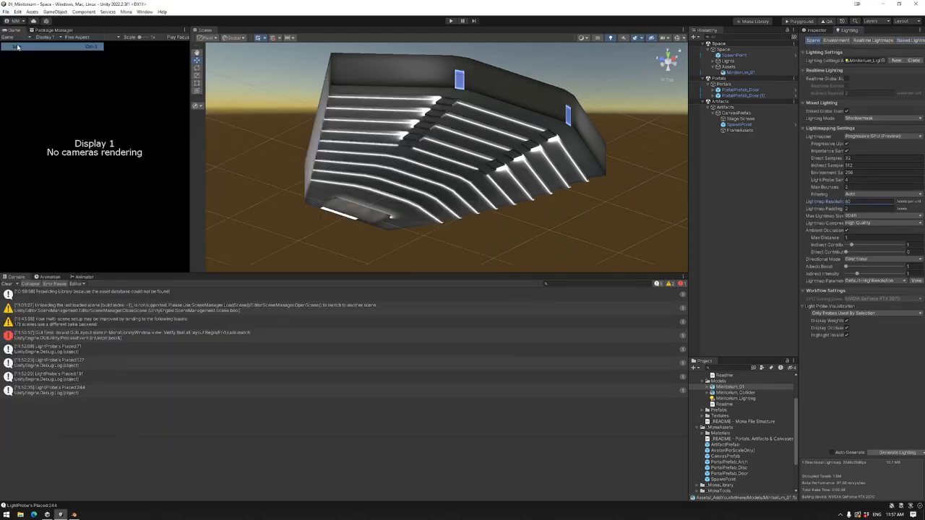
{"action": "left_click", "coordinate": [896, 452]}
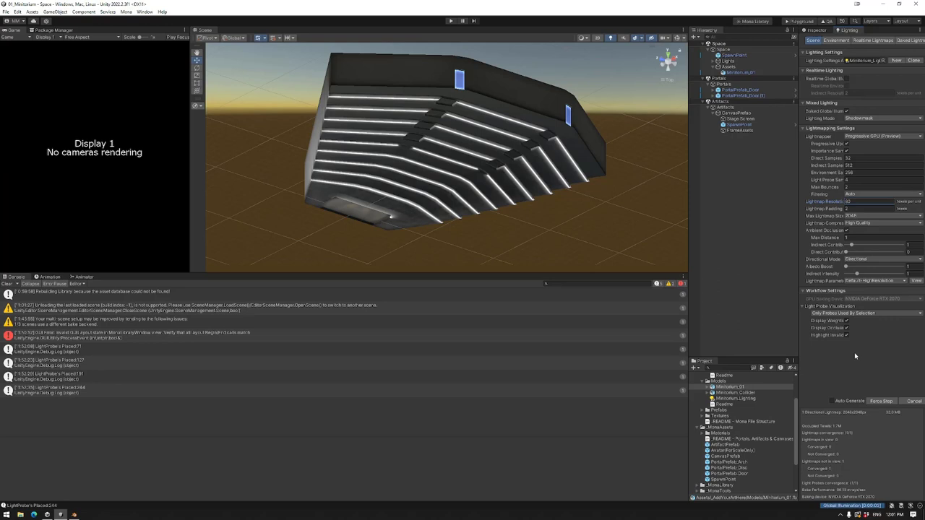
{"action": "left_click_drag", "start_coordinate": [482, 180], "coordinate": [566, 160], "text": "alt"}
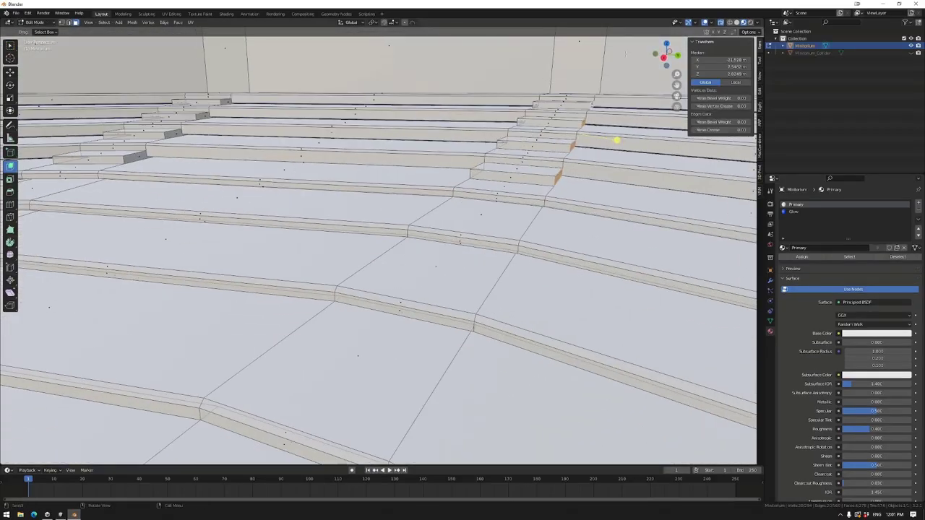
Clear the selection of step side faces on the Minitorium mesh in Blender and undo the last edit.
{"action": "key", "text": "alt+a"}
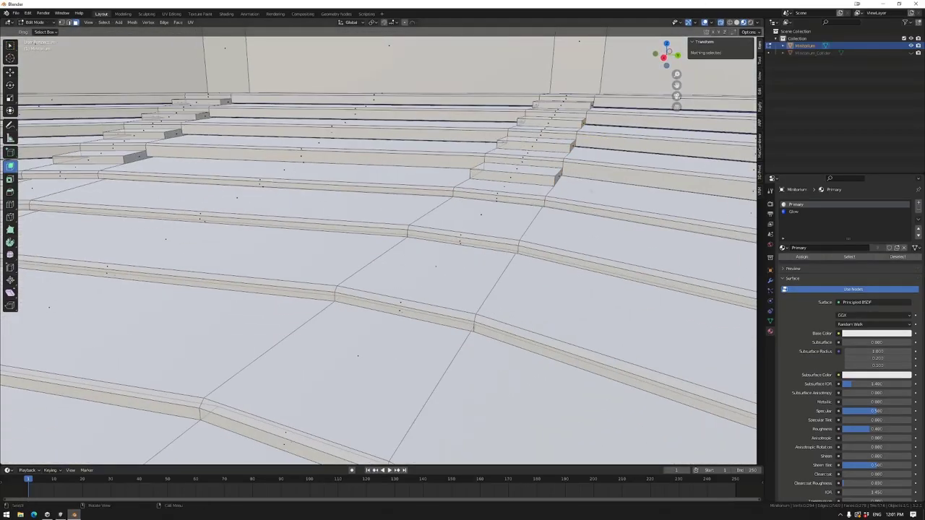
{"action": "middle_click_drag", "start_coordinate": [616, 140], "coordinate": [665, 190]}
{"action": "key", "text": "ctrl+z"}
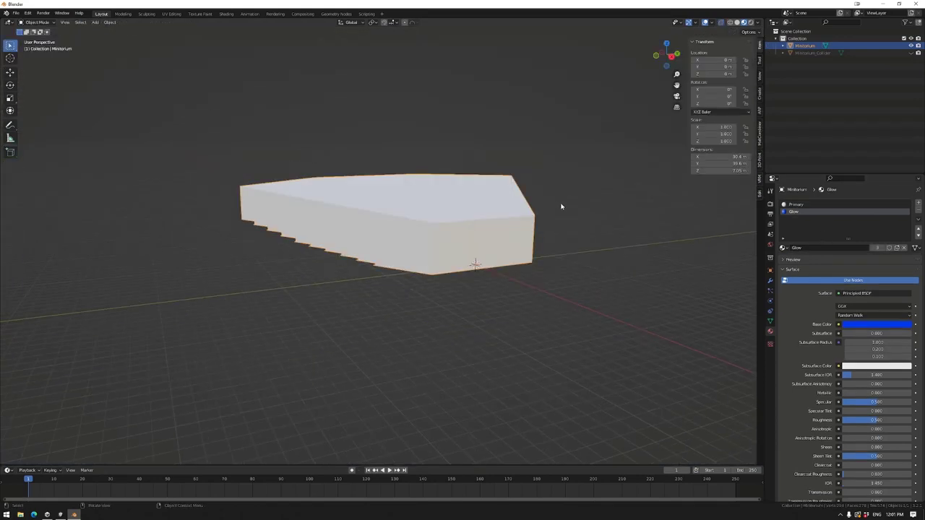
Re-export the corrected Minitorium object over Minitorium_01.fbx and switch back to Unity.
{"action": "middle_click_drag", "start_coordinate": [561, 206], "coordinate": [506, 188]}
{"action": "left_click", "coordinate": [15, 13]}
{"action": "mouse_move", "coordinate": [28, 117]}
{"action": "left_click", "coordinate": [123, 177]}
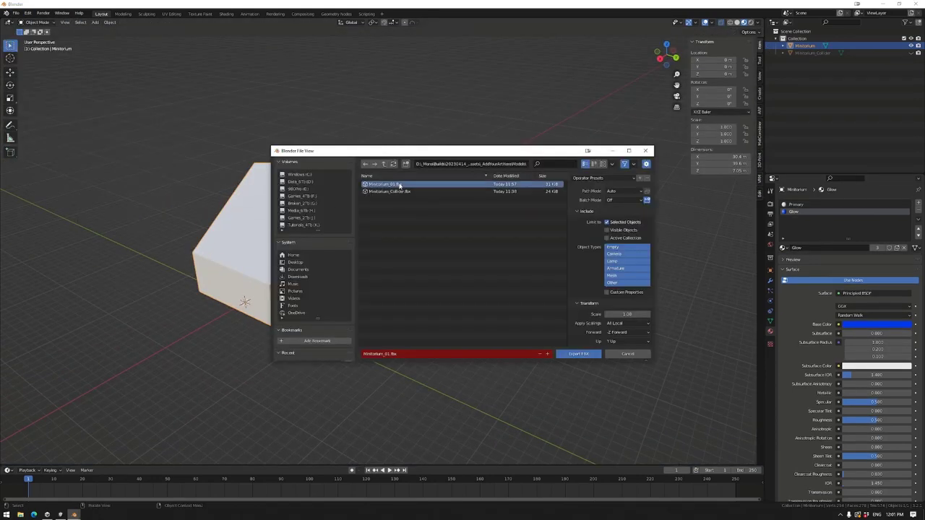
{"action": "left_click", "coordinate": [585, 353]}
{"action": "left_click", "coordinate": [61, 515]}
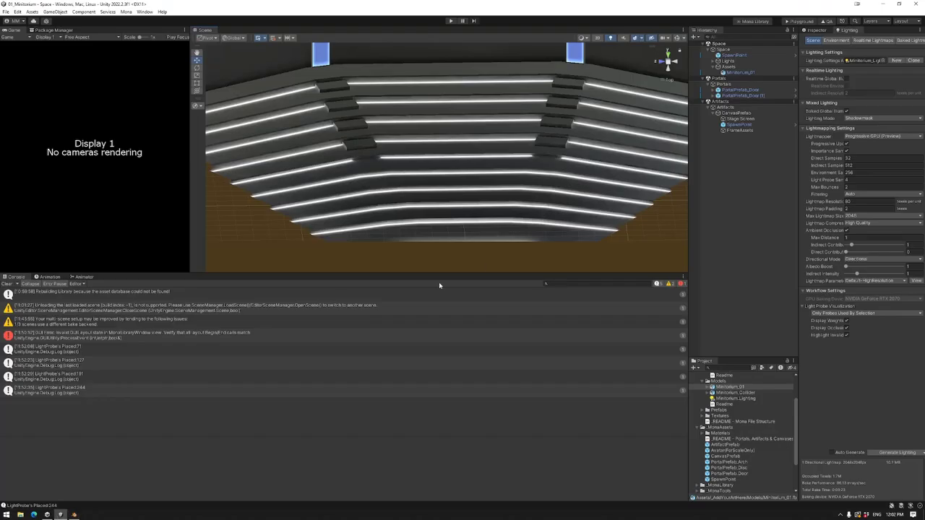
Save the scene with the updated model and lighting, and export a fresh PlaygroundFiles build.
{"action": "left_click_drag", "start_coordinate": [438, 245], "coordinate": [460, 231], "text": "alt"}
{"action": "left_click", "coordinate": [13, 12]}
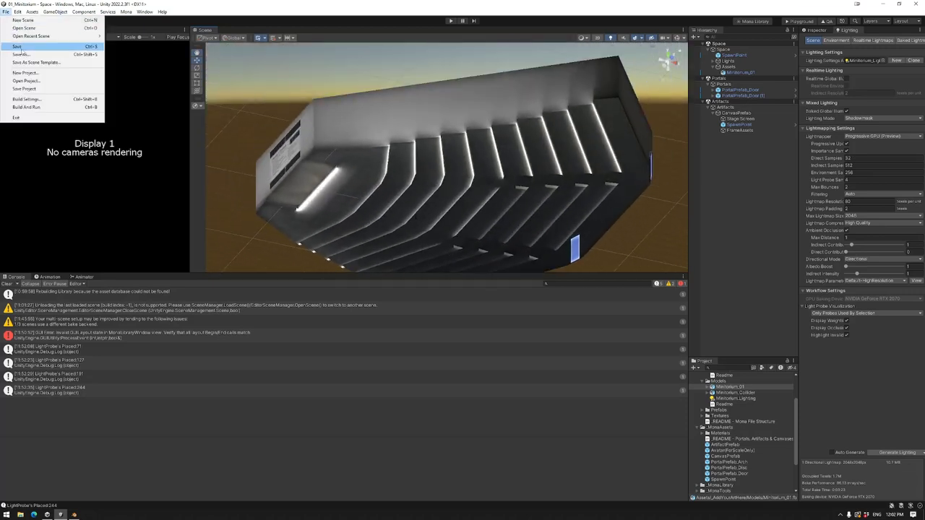
{"action": "left_click", "coordinate": [44, 83]}
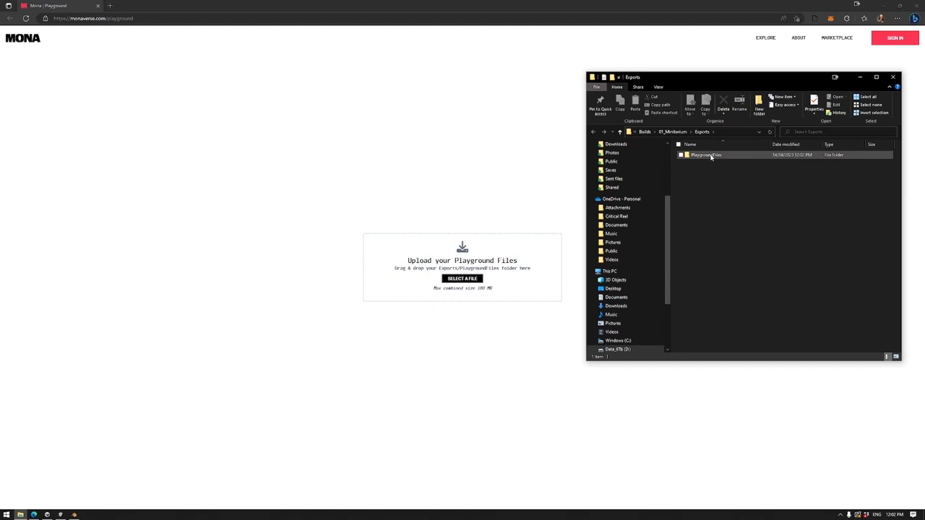
Load the exported PlaygroundFiles folder into Mona Playground and walk the avatar down the tiers to inspect the step lighting.
{"action": "left_click_drag", "start_coordinate": [710, 157], "coordinate": [558, 289]}
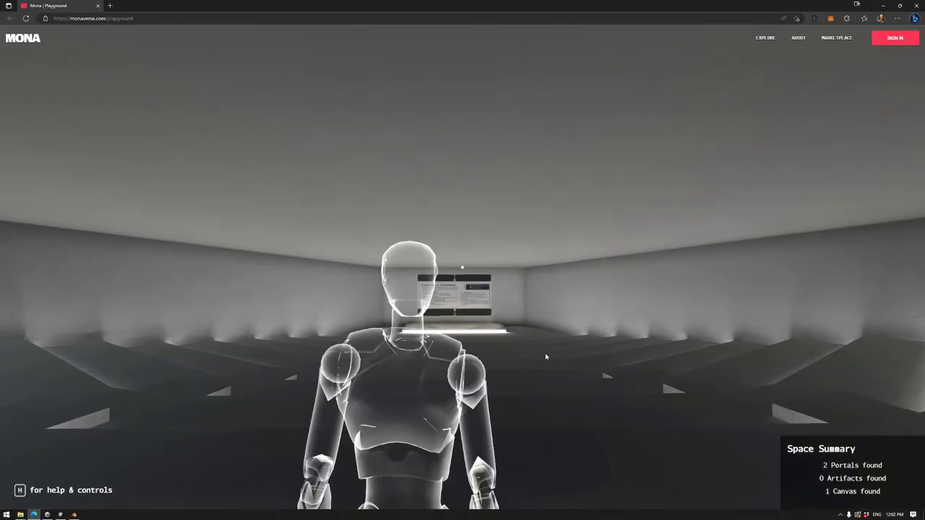
{"action": "left_click", "coordinate": [547, 355]}
{"action": "key", "text": "w"}
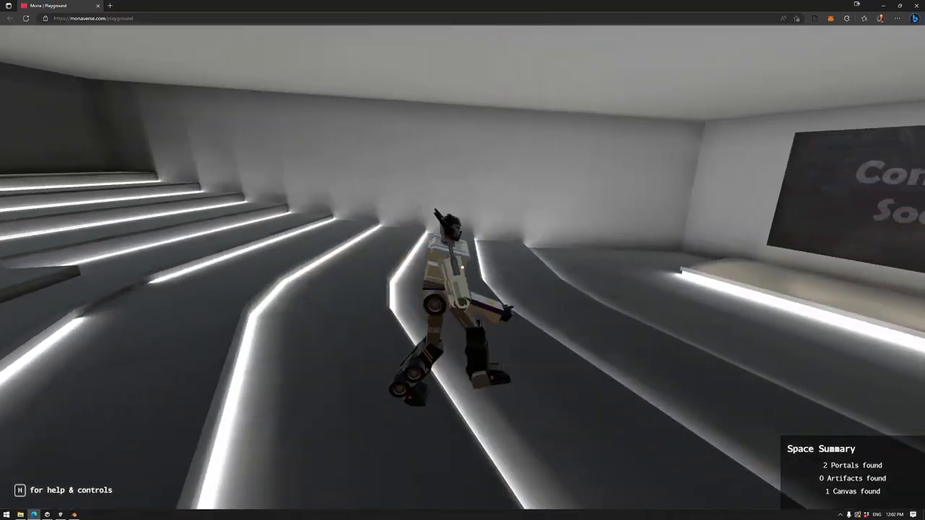
{"action": "key", "text": "w"}
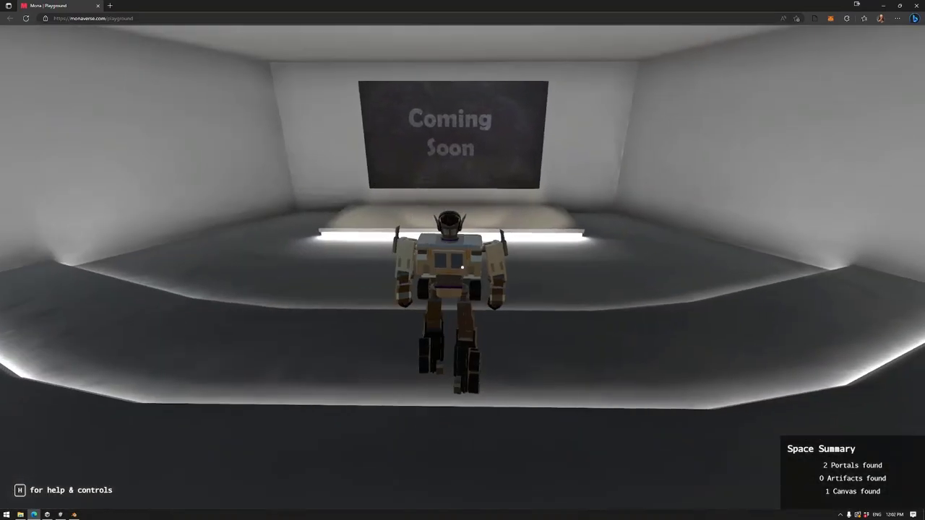
{"action": "key", "text": "Escape"}
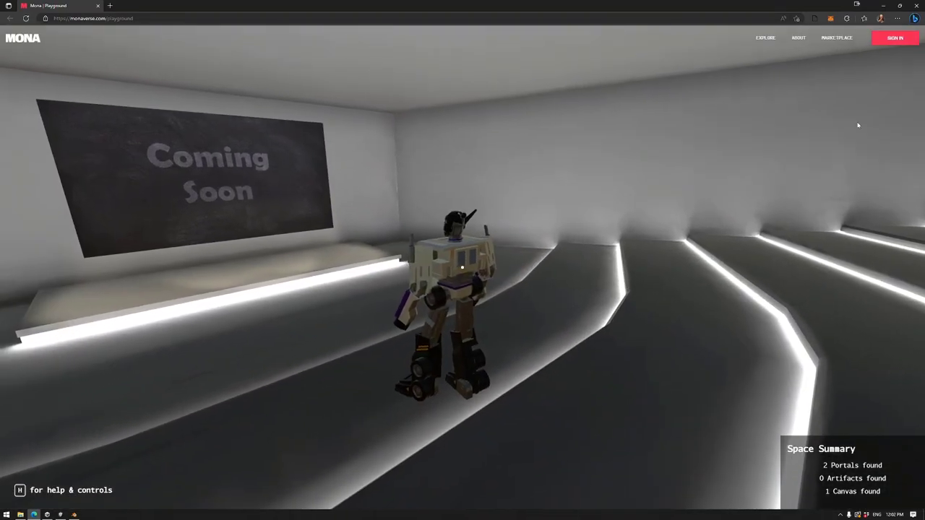
Walk the avatar to the stage in front of the screen to check how it stands on the platform.
{"action": "left_click", "coordinate": [519, 329]}
{"action": "key", "text": "w"}
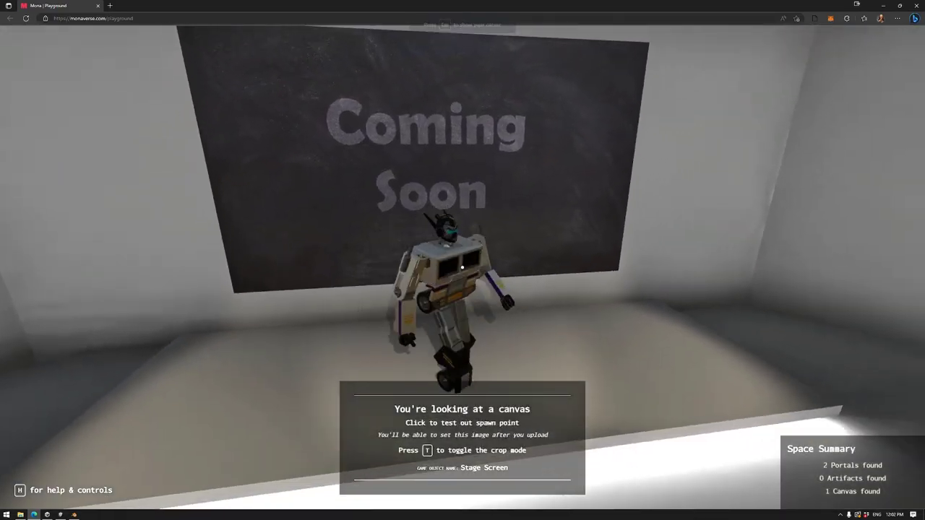
{"action": "key", "text": "Escape"}
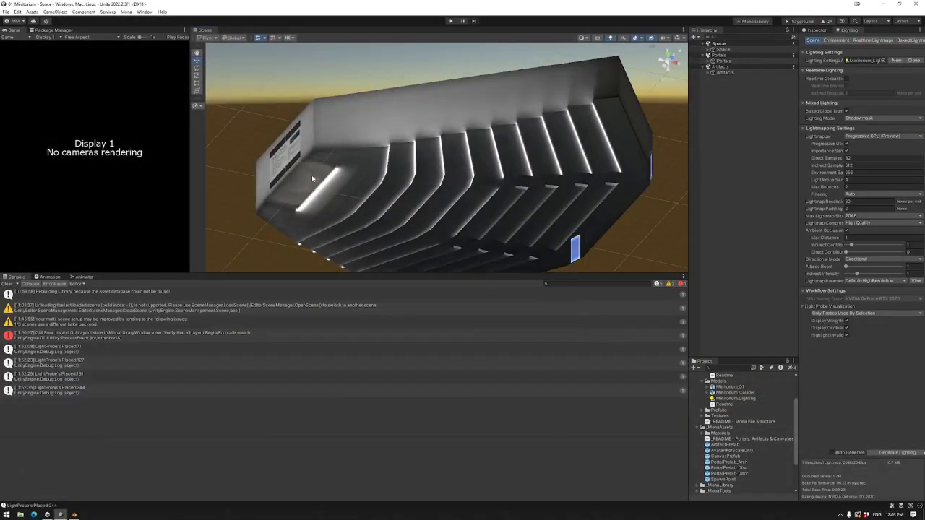
In Unity, create an empty object named Colliders under Assets in the Space scene and add a Box Collider to it.
{"action": "right_click", "coordinate": [726, 66]}
{"action": "left_click", "coordinate": [751, 166]}
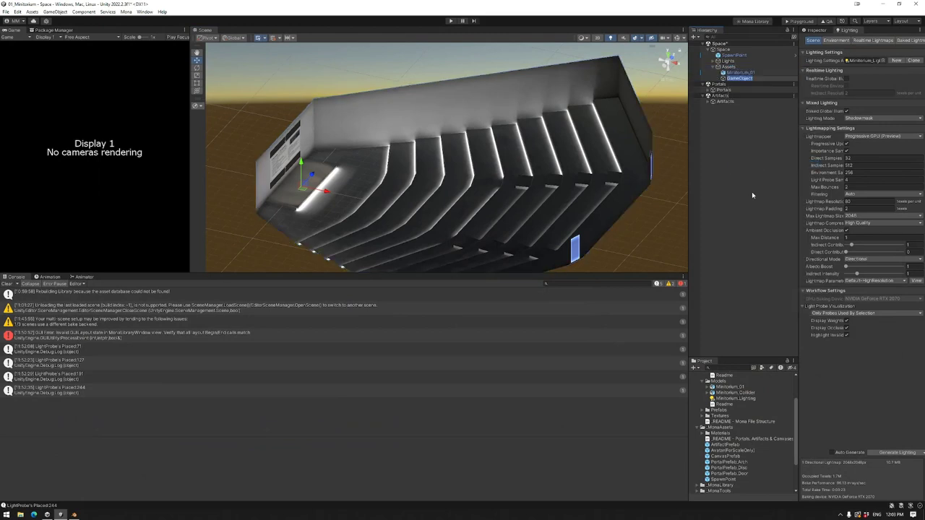
{"action": "left_click", "coordinate": [815, 30]}
{"action": "left_click", "coordinate": [865, 95]}
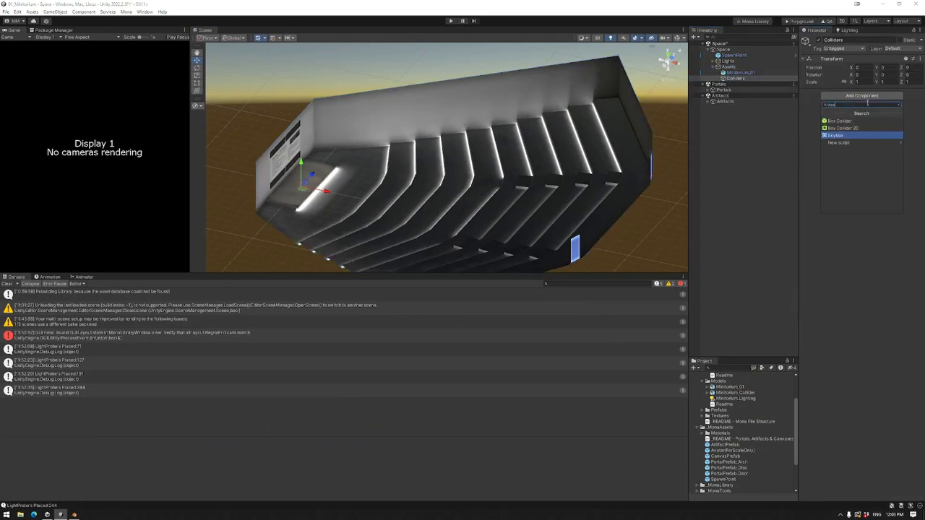
{"action": "type", "text": "box"}
{"action": "left_click", "coordinate": [842, 120]}
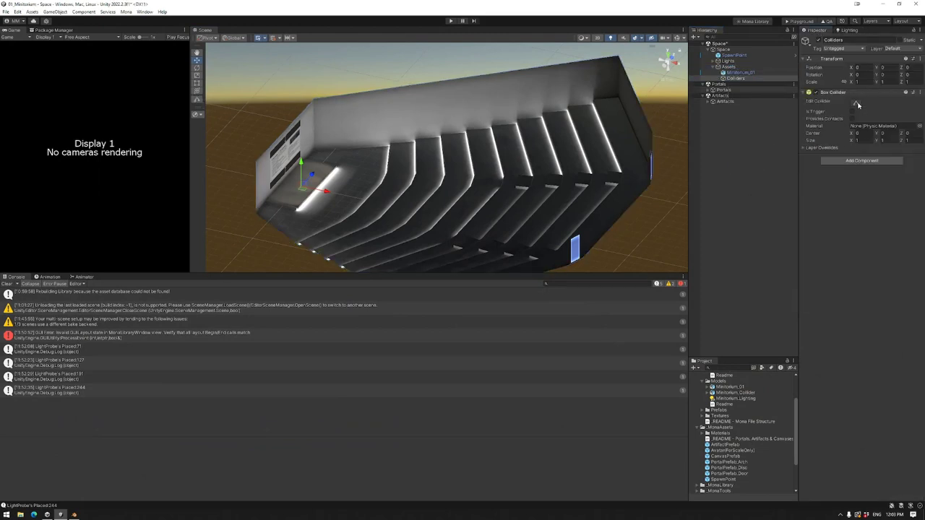
Reshape the box collider to fit the stage platform, about 3.0 × 0.51 × 8.0 in size.
{"action": "left_click", "coordinate": [677, 38]}
{"action": "left_click", "coordinate": [678, 51]}
{"action": "key", "text": "f"}
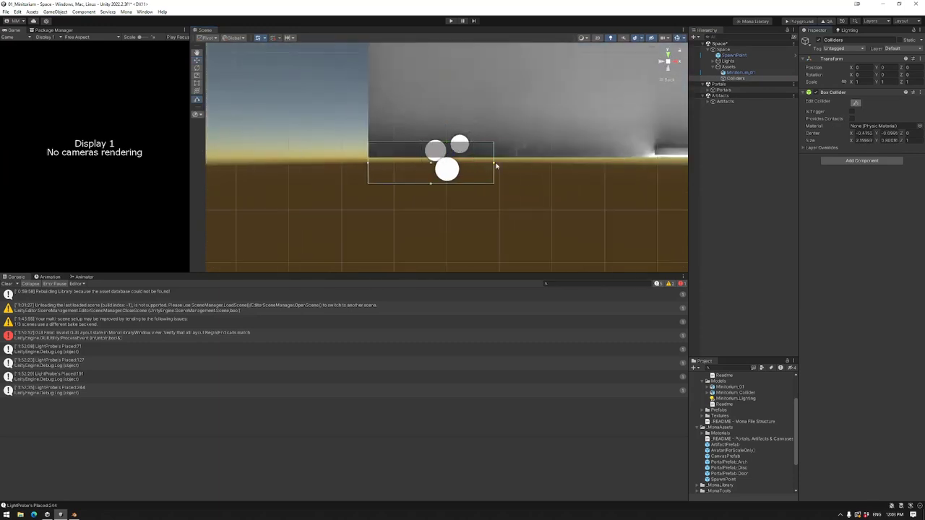
{"action": "left_click_drag", "start_coordinate": [503, 138], "coordinate": [448, 152], "text": "alt"}
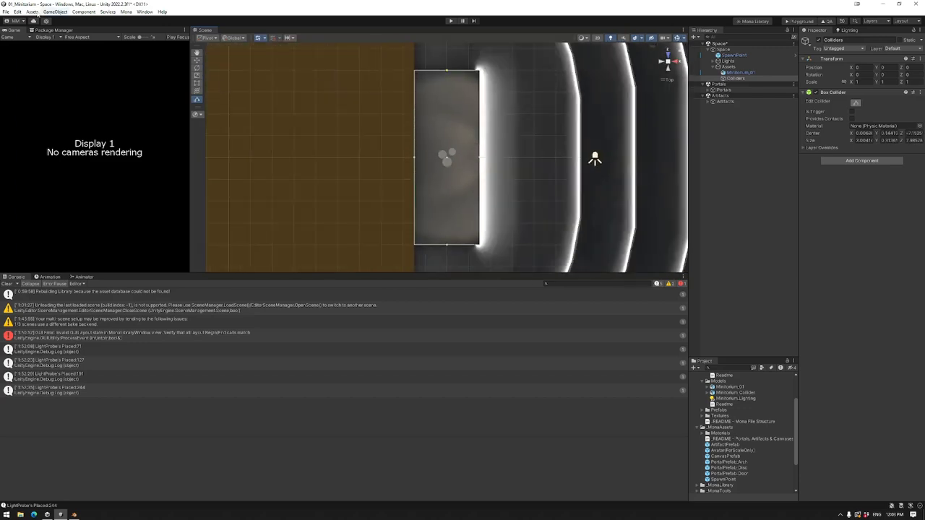
Export a fresh PlaygroundFiles build with the stage collider and load it into Mona Playground.
{"action": "left_click", "coordinate": [800, 21]}
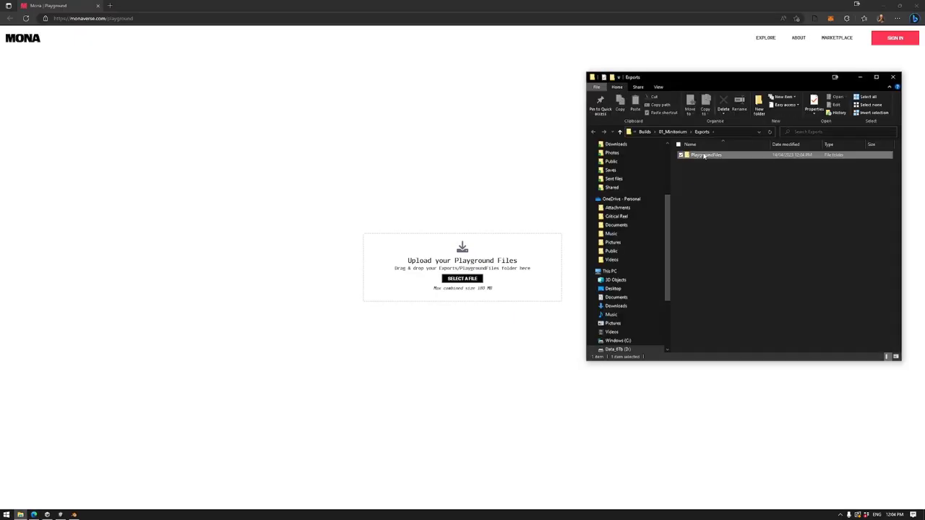
{"action": "left_click_drag", "start_coordinate": [703, 156], "coordinate": [463, 268]}
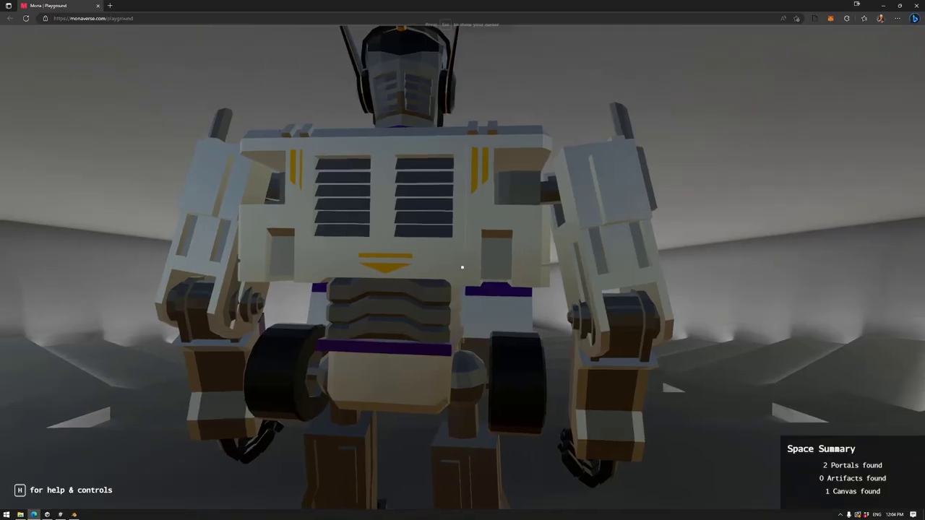
{"action": "left_click", "coordinate": [598, 354]}
Walk the avatar onto the stage to test its collider, and look back at the seating tiers and portals.
{"action": "key", "text": "w"}
{"action": "key", "text": "s"}
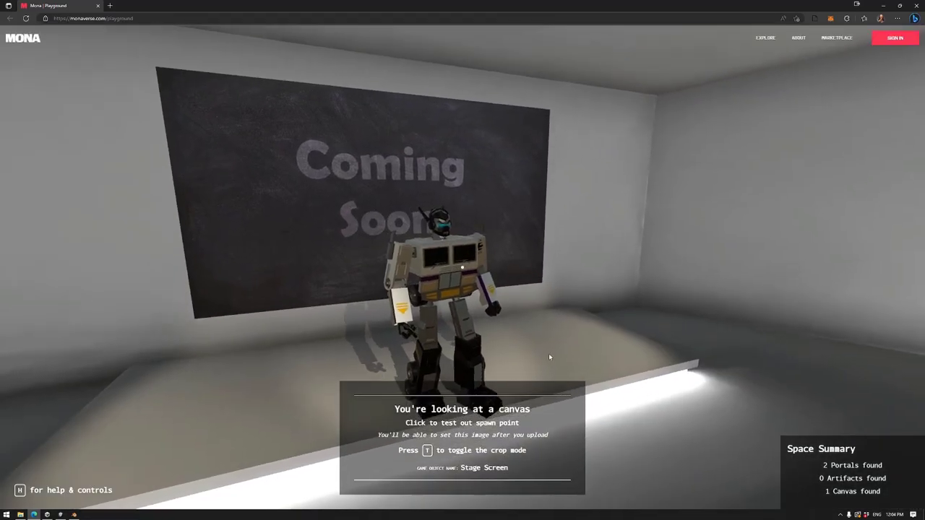
{"action": "left_click", "coordinate": [548, 354]}
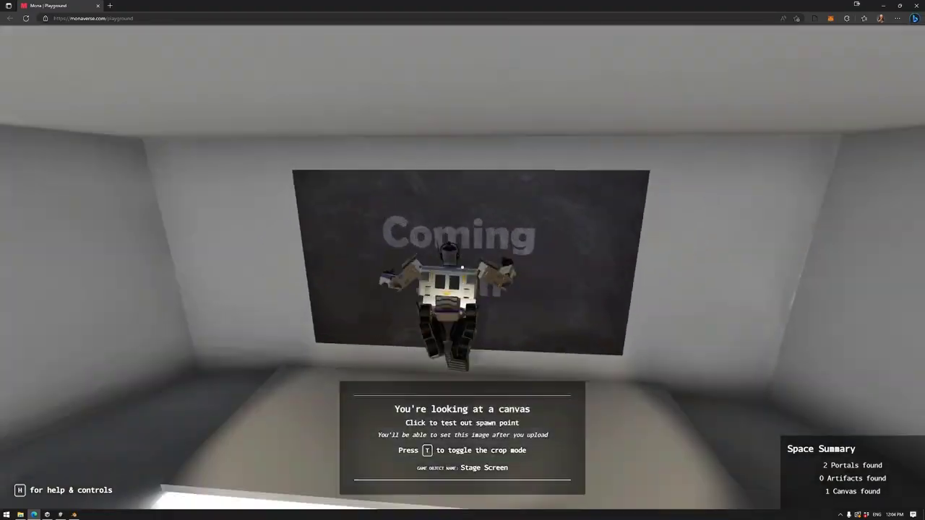
{"action": "key", "text": "s"}
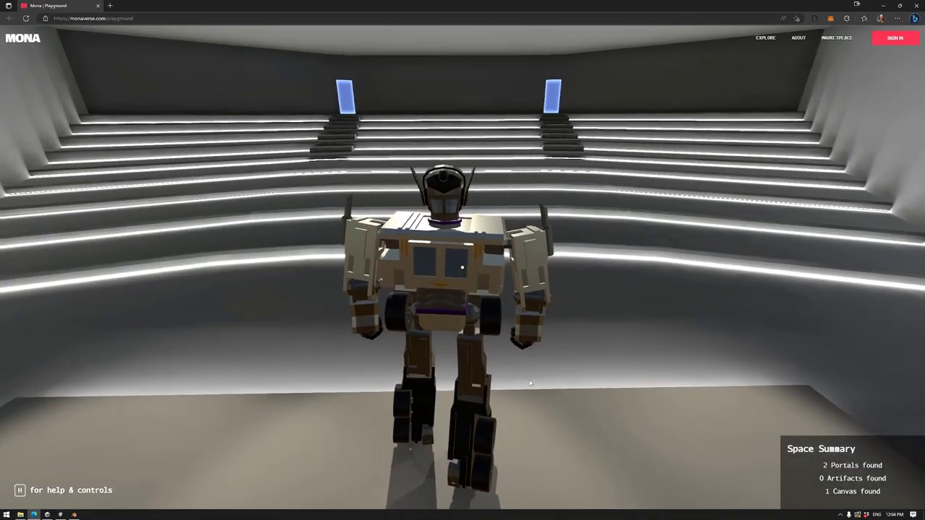